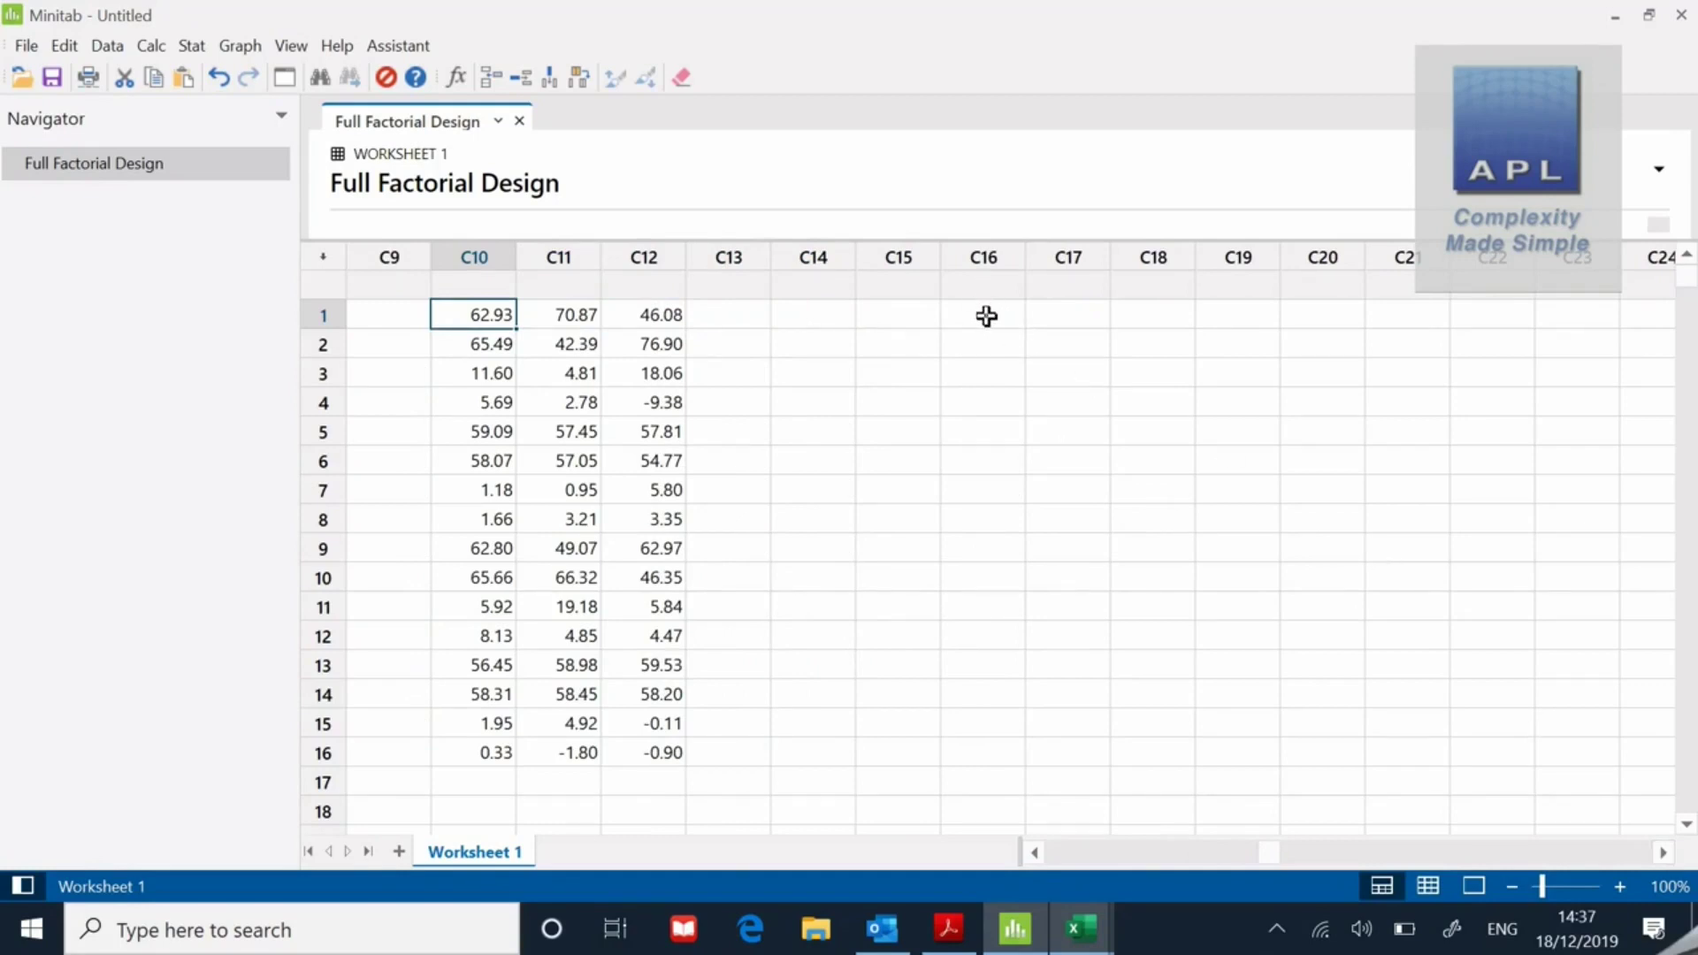
Paste the copied second response data starting at row 1 of column C16 and reduce the worksheet zoom to 70%
{"action": "left_click", "coordinate": [984, 316]}
{"action": "key", "text": "ctrl+v"}
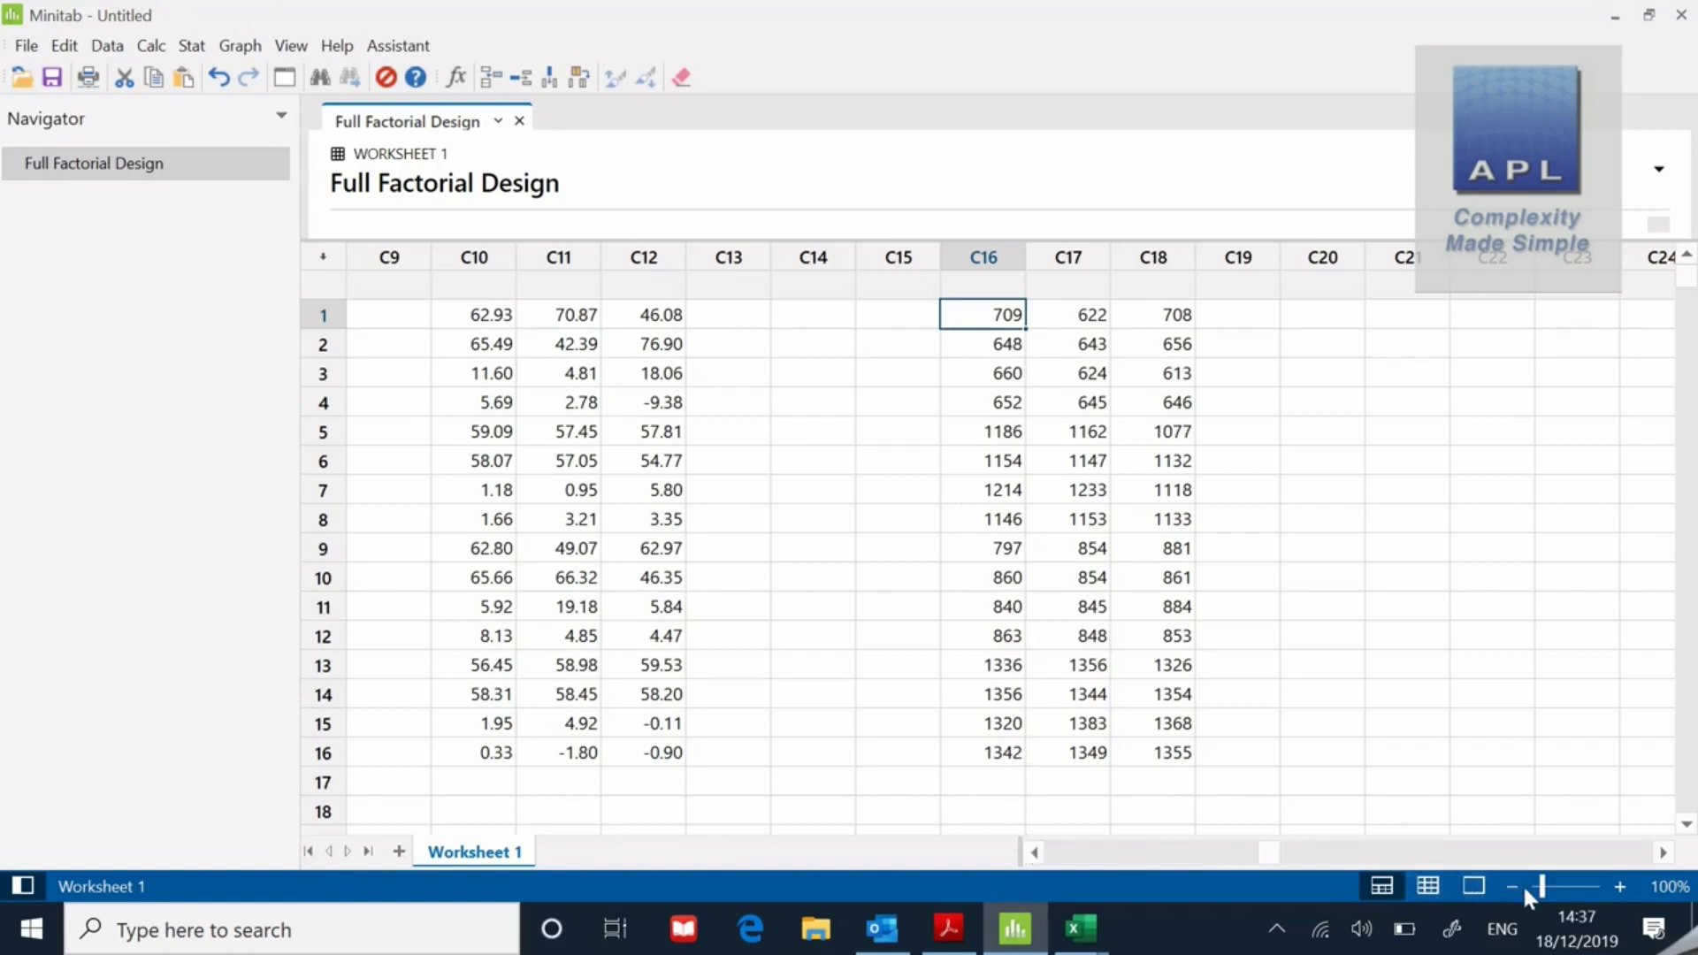
{"action": "left_click_drag", "start_coordinate": [1538, 886], "coordinate": [1535, 886]}
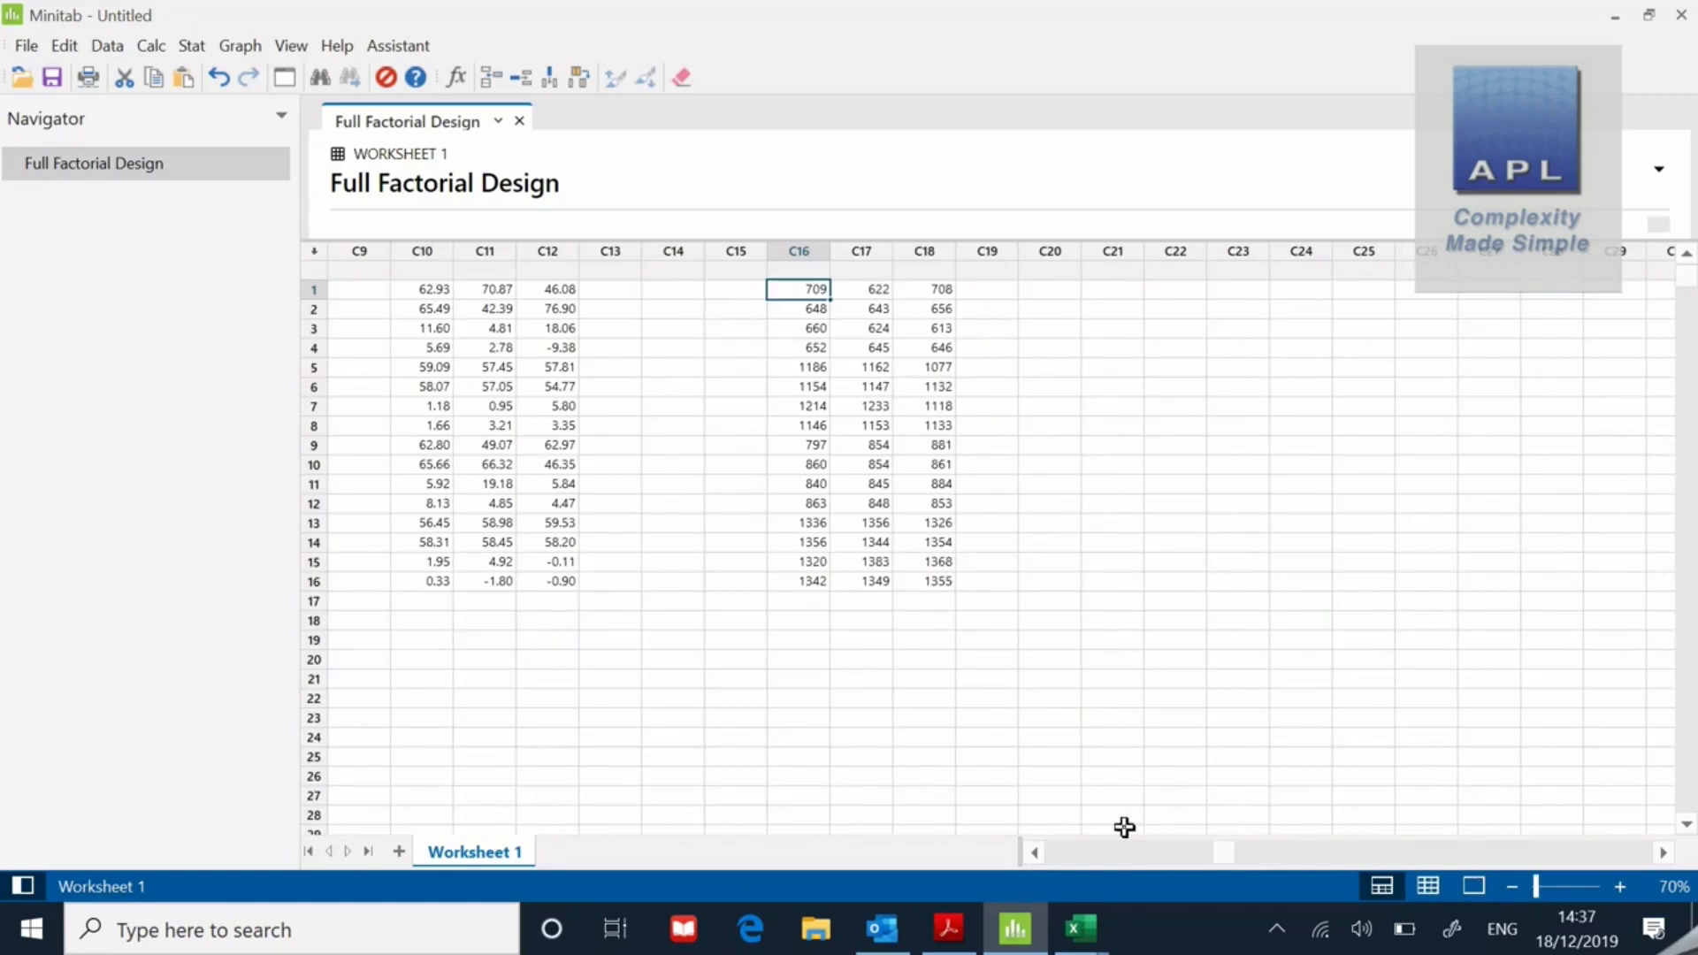
{"action": "left_click", "coordinate": [1035, 853]}
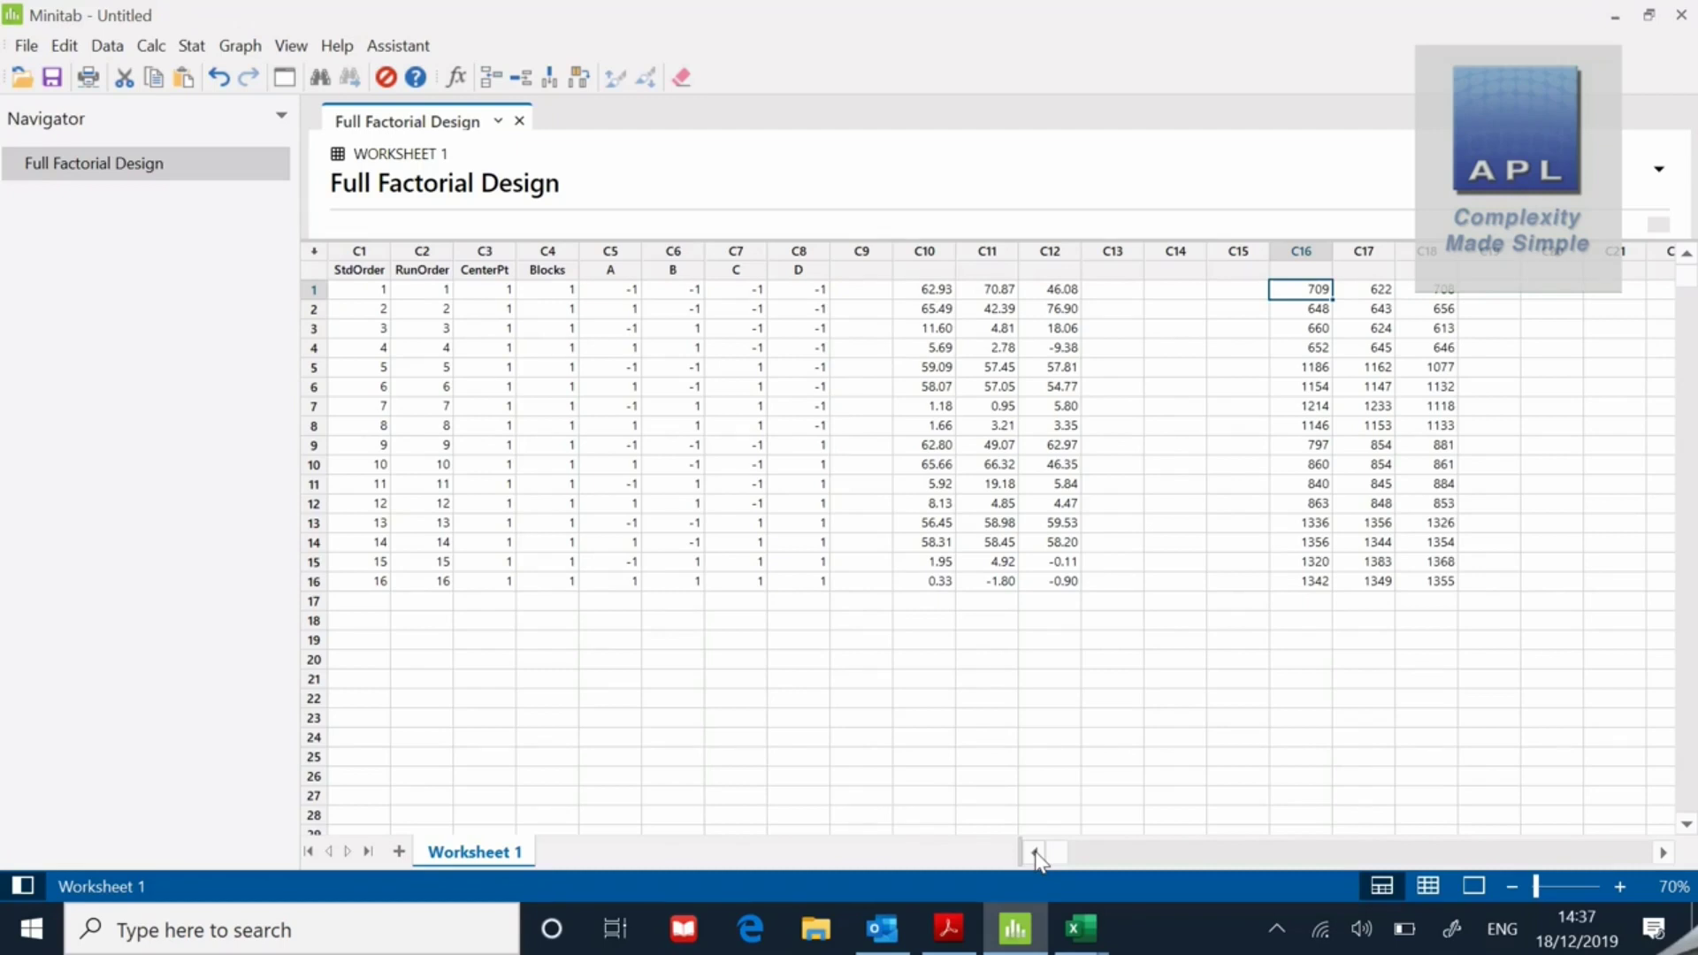
Compare the three replicate values across C10 to C12 for rows 1, 5, 14 and 15
{"action": "left_click_drag", "start_coordinate": [921, 293], "coordinate": [1036, 296]}
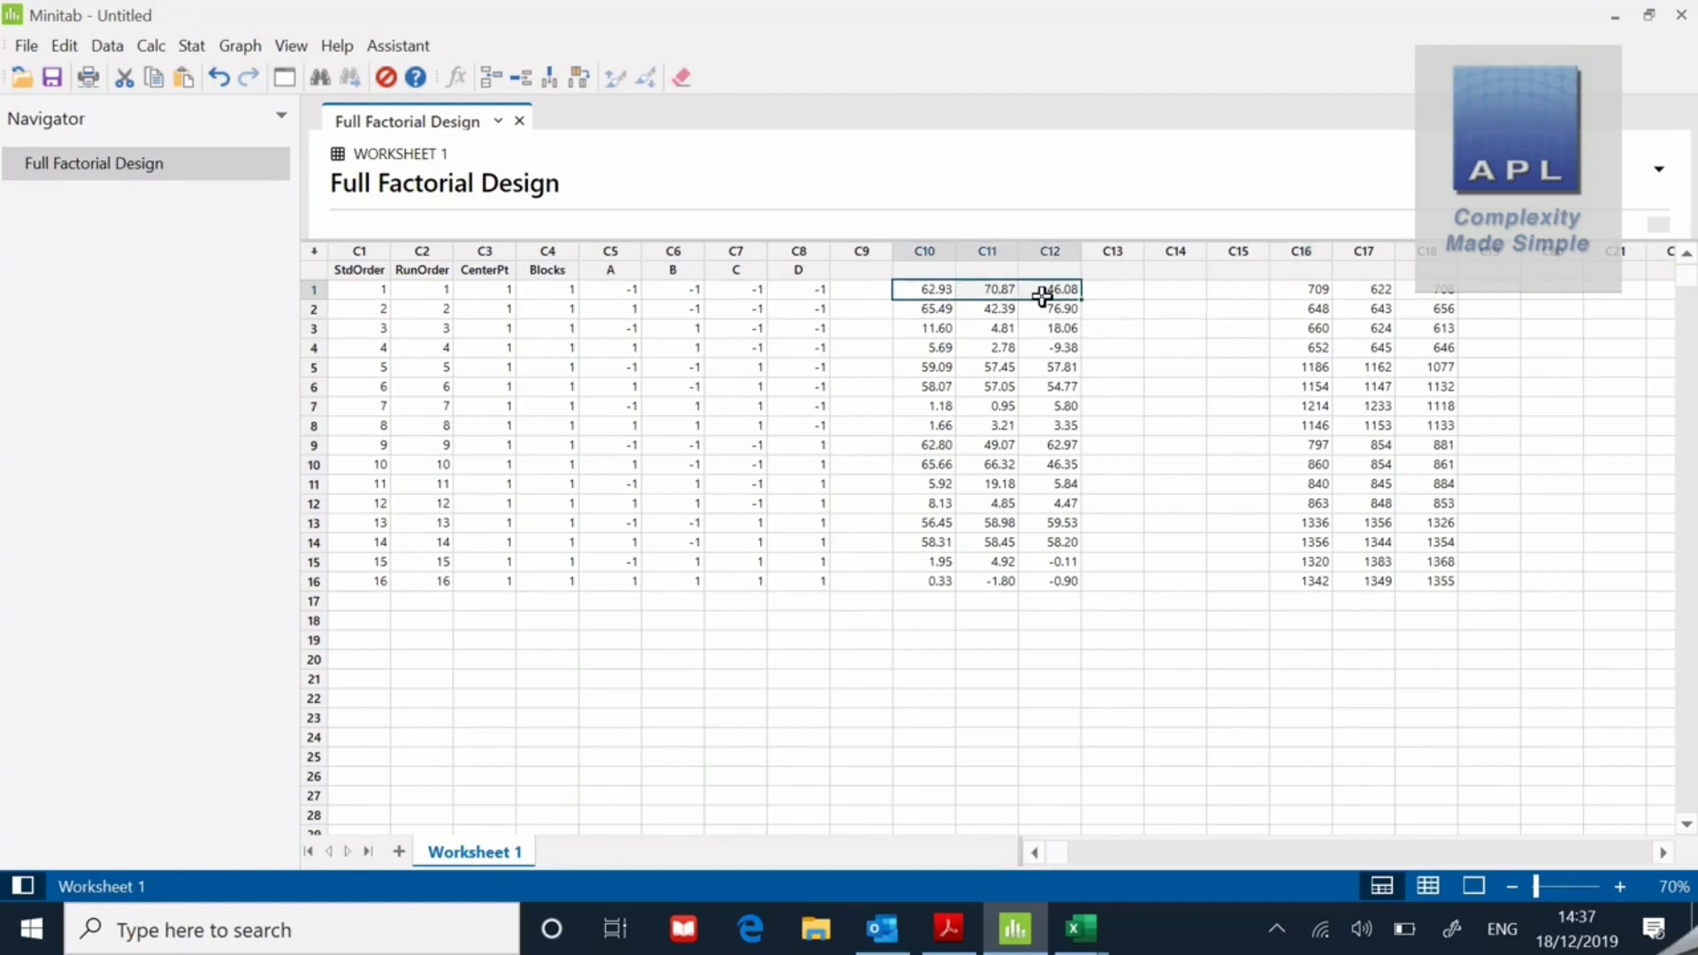
{"action": "left_click_drag", "start_coordinate": [929, 370], "coordinate": [1040, 371]}
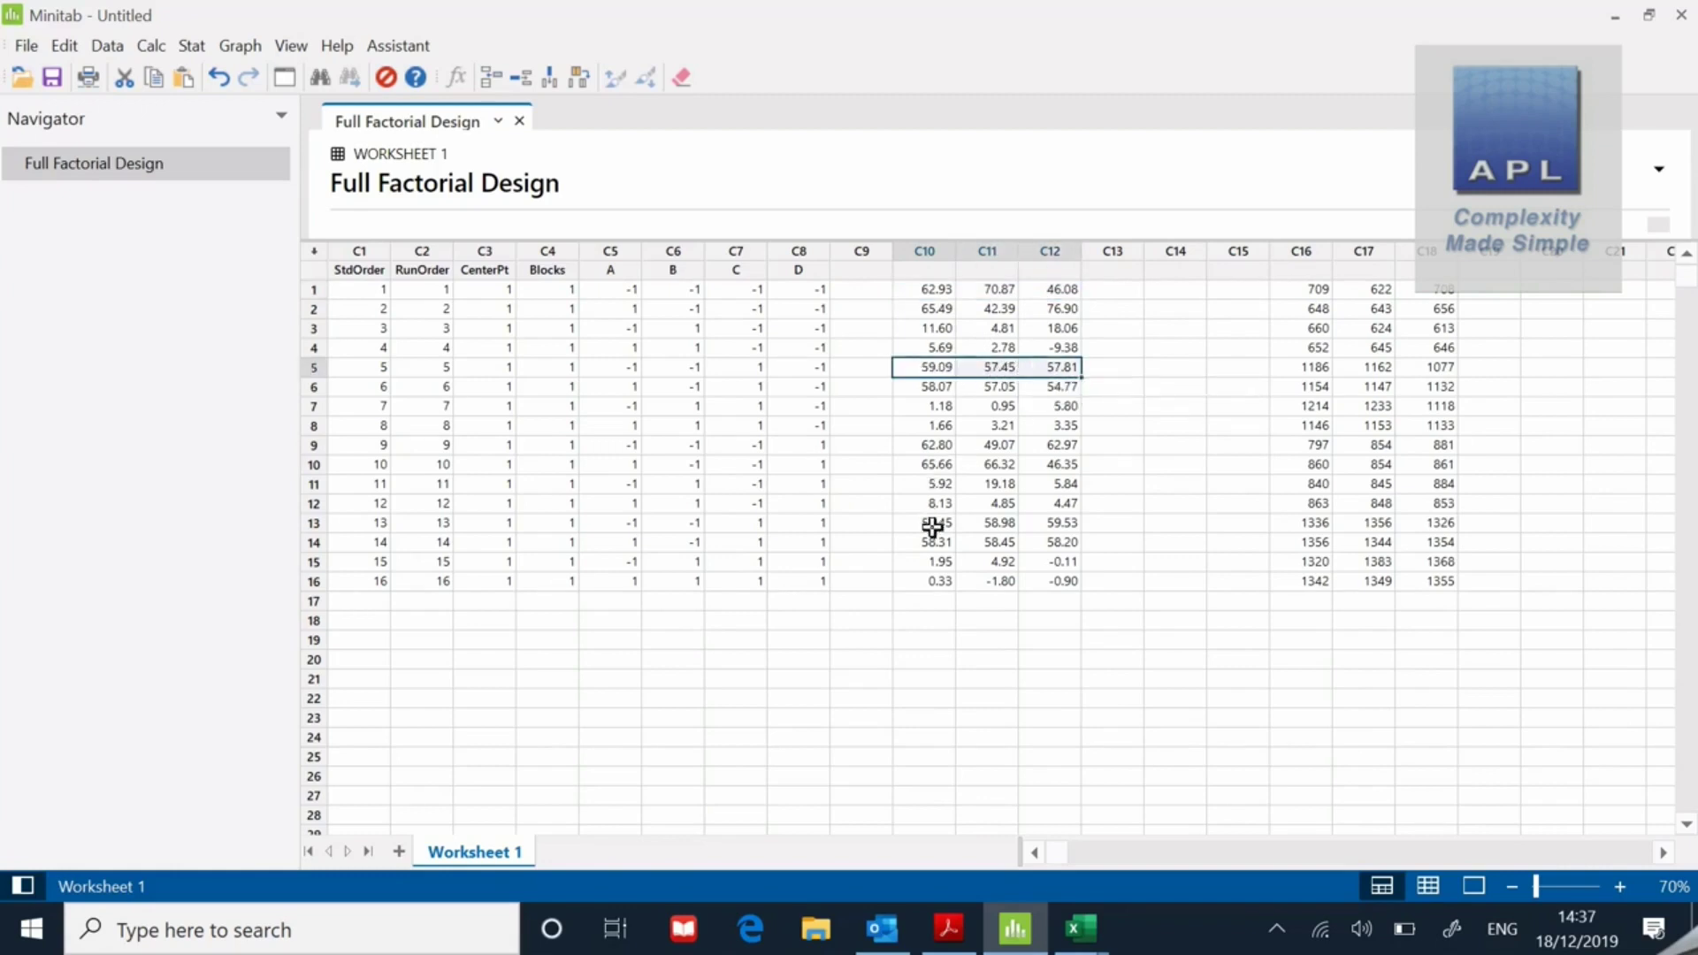
{"action": "left_click_drag", "start_coordinate": [932, 541], "coordinate": [1041, 544]}
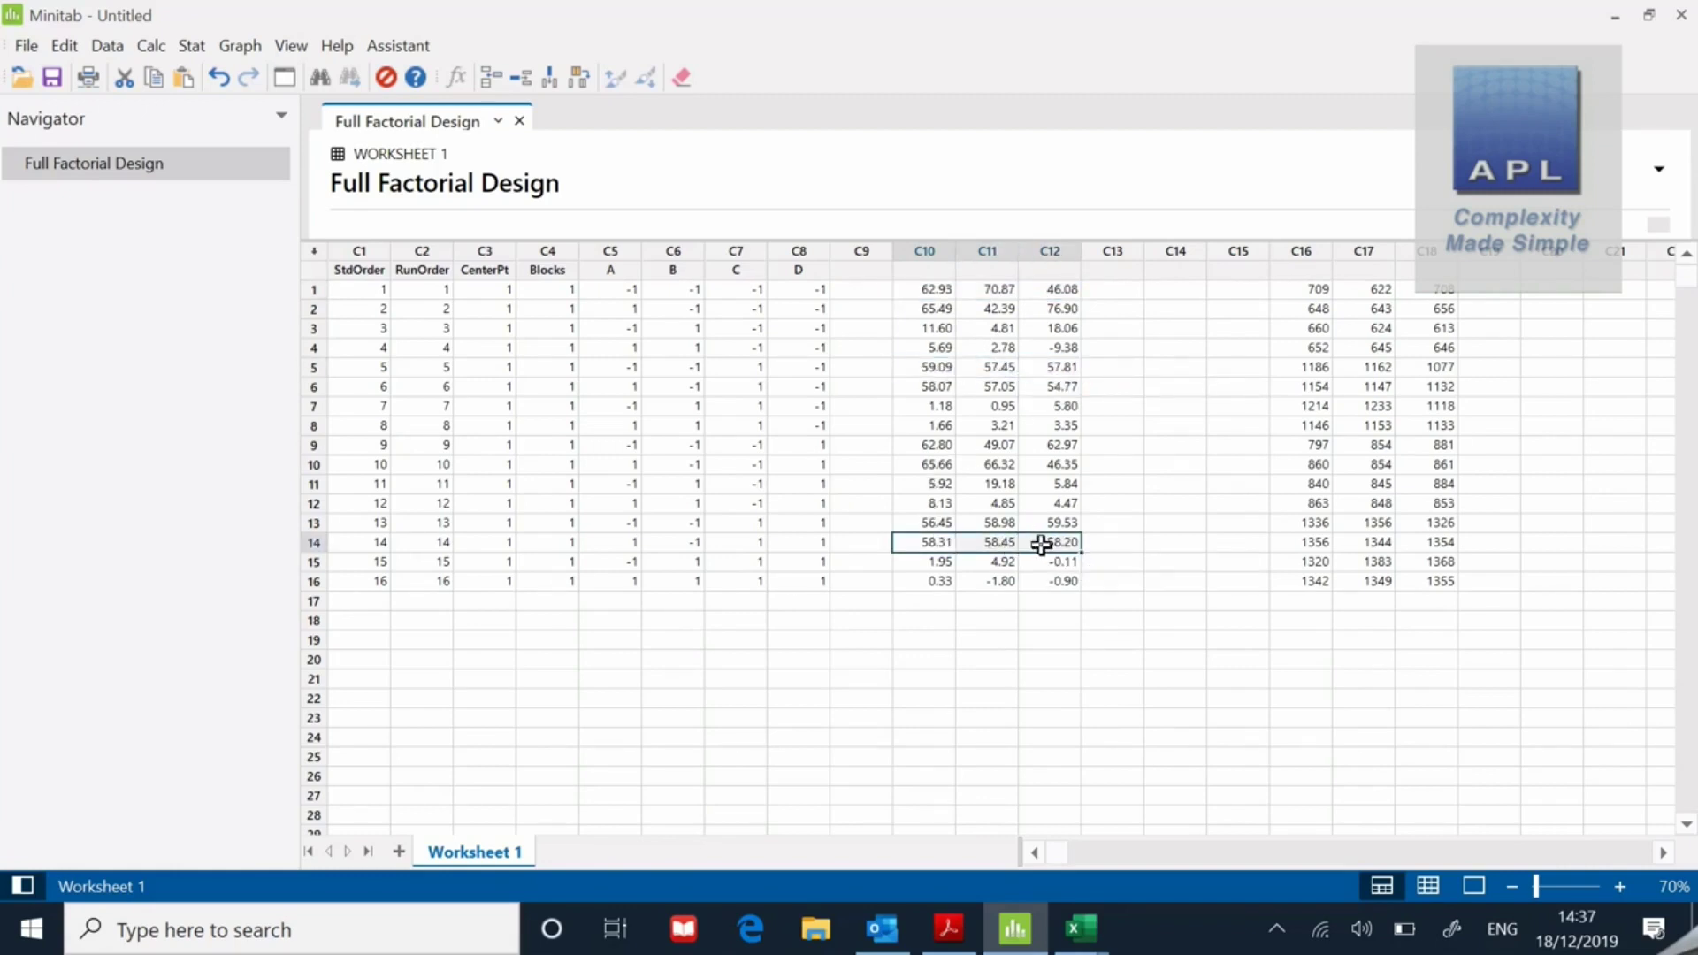
{"action": "left_click_drag", "start_coordinate": [935, 562], "coordinate": [1046, 566]}
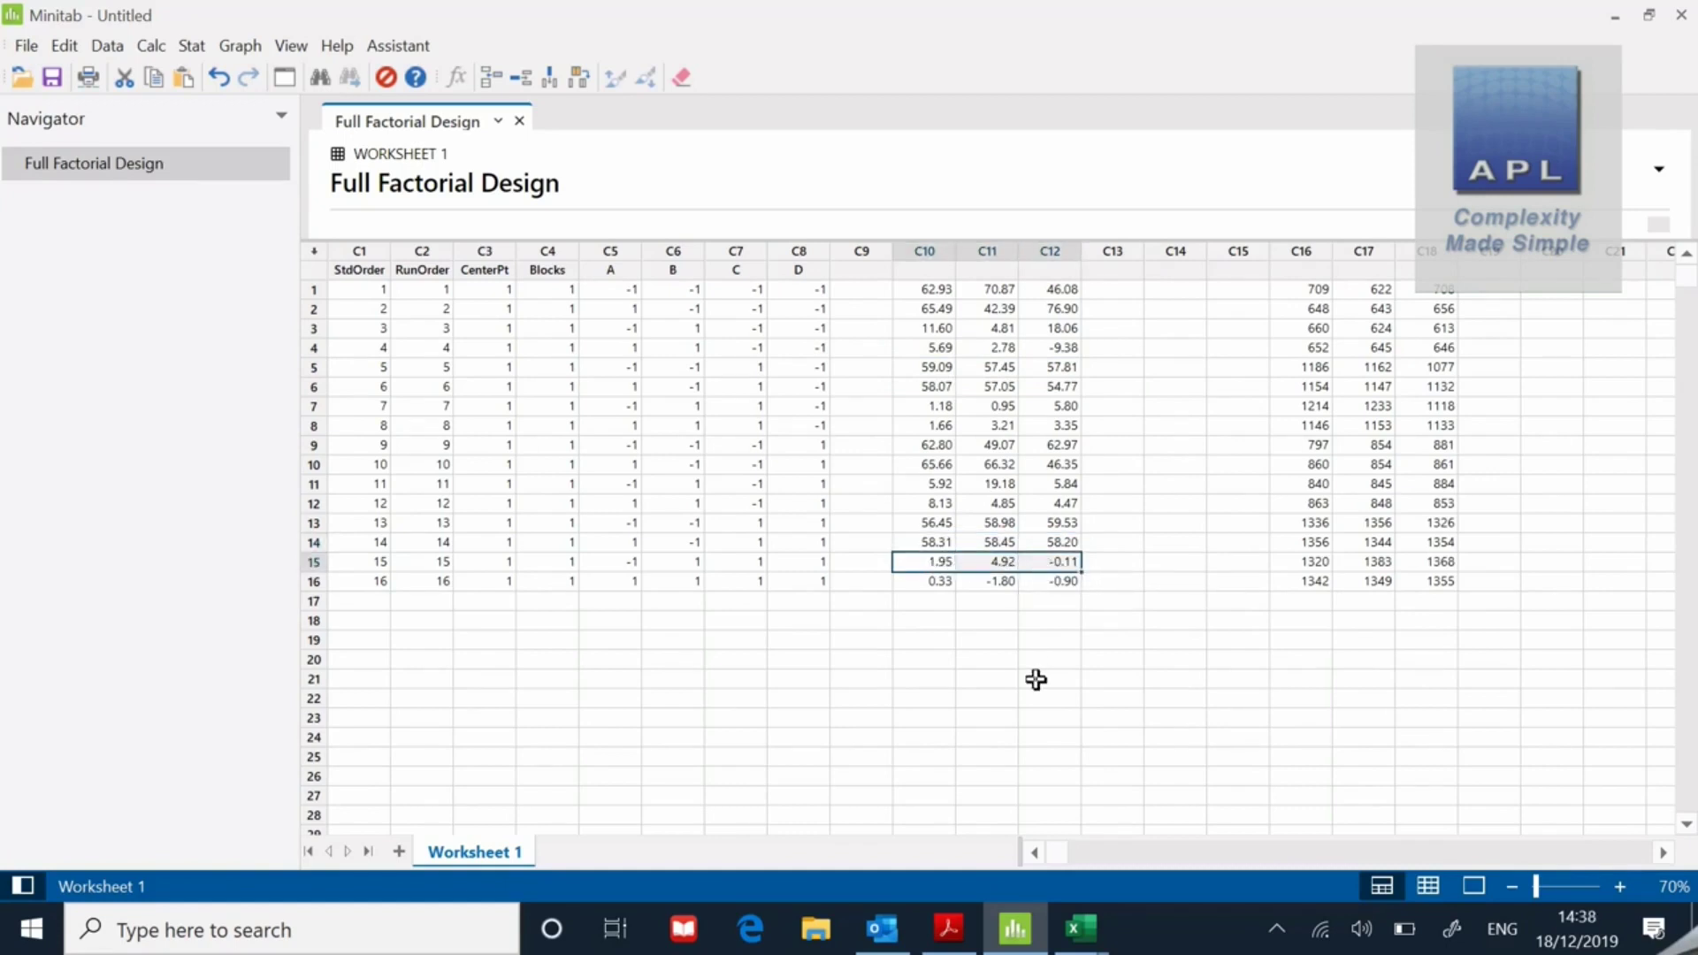
{"action": "left_click", "coordinate": [1036, 679]}
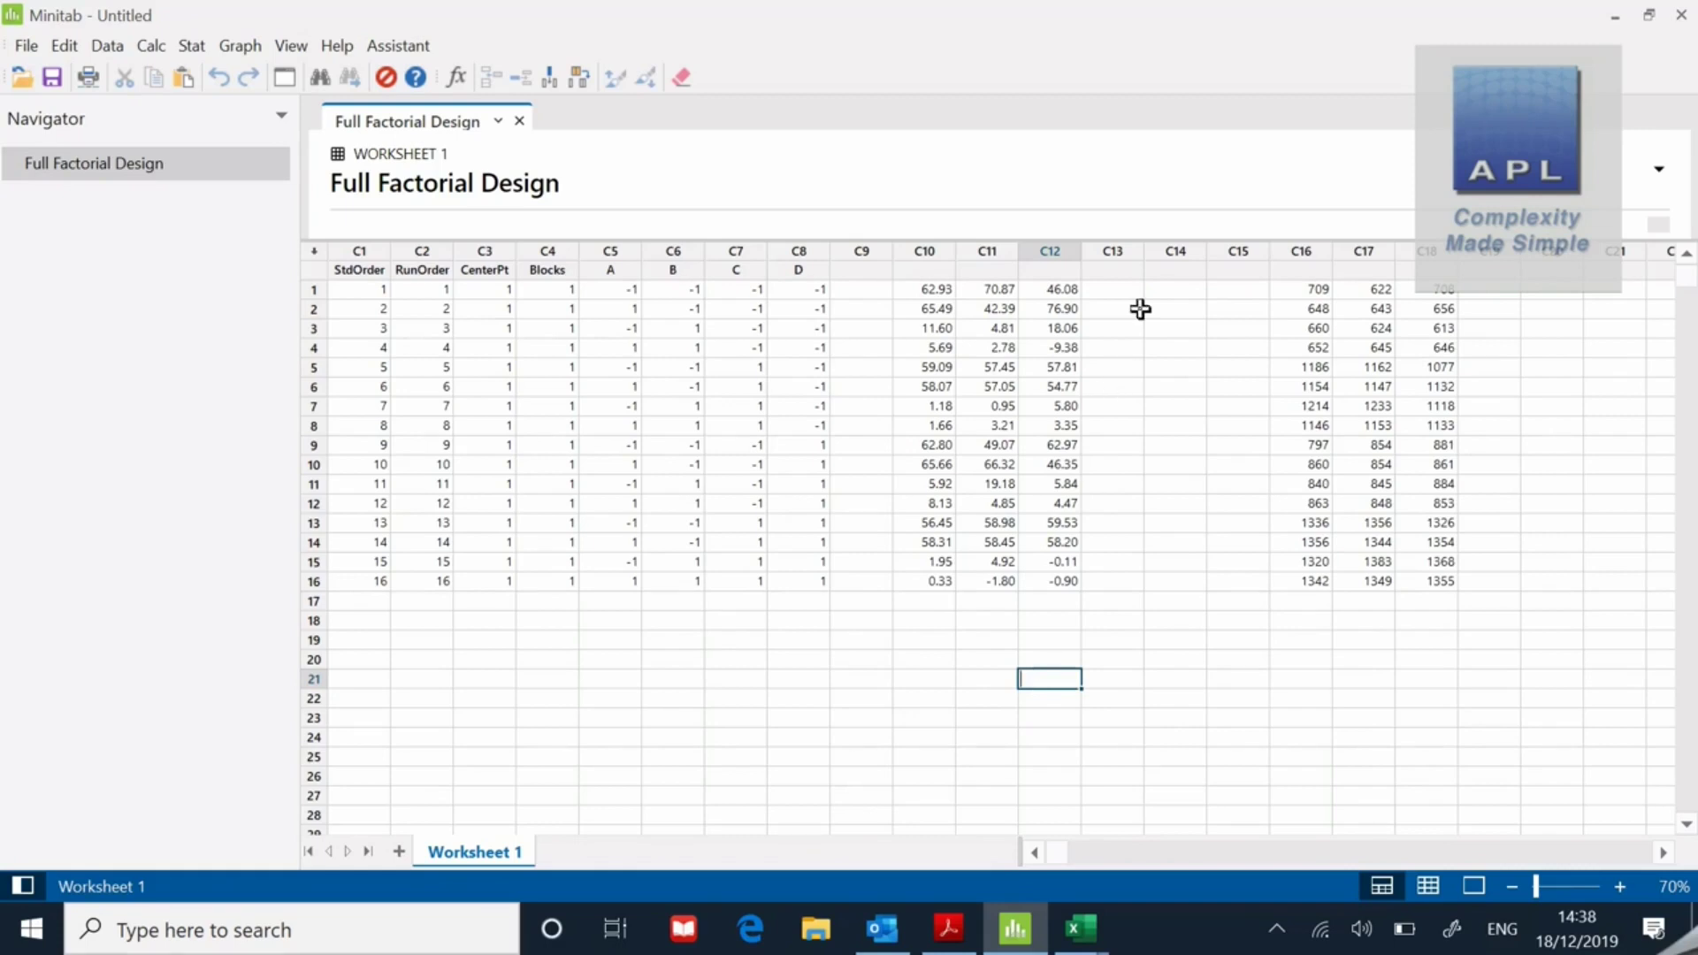
Name column C14 "Mean 1" and fill it with the row sums of C10, C11 and C12 using Row Statistics
{"action": "left_click", "coordinate": [1154, 270]}
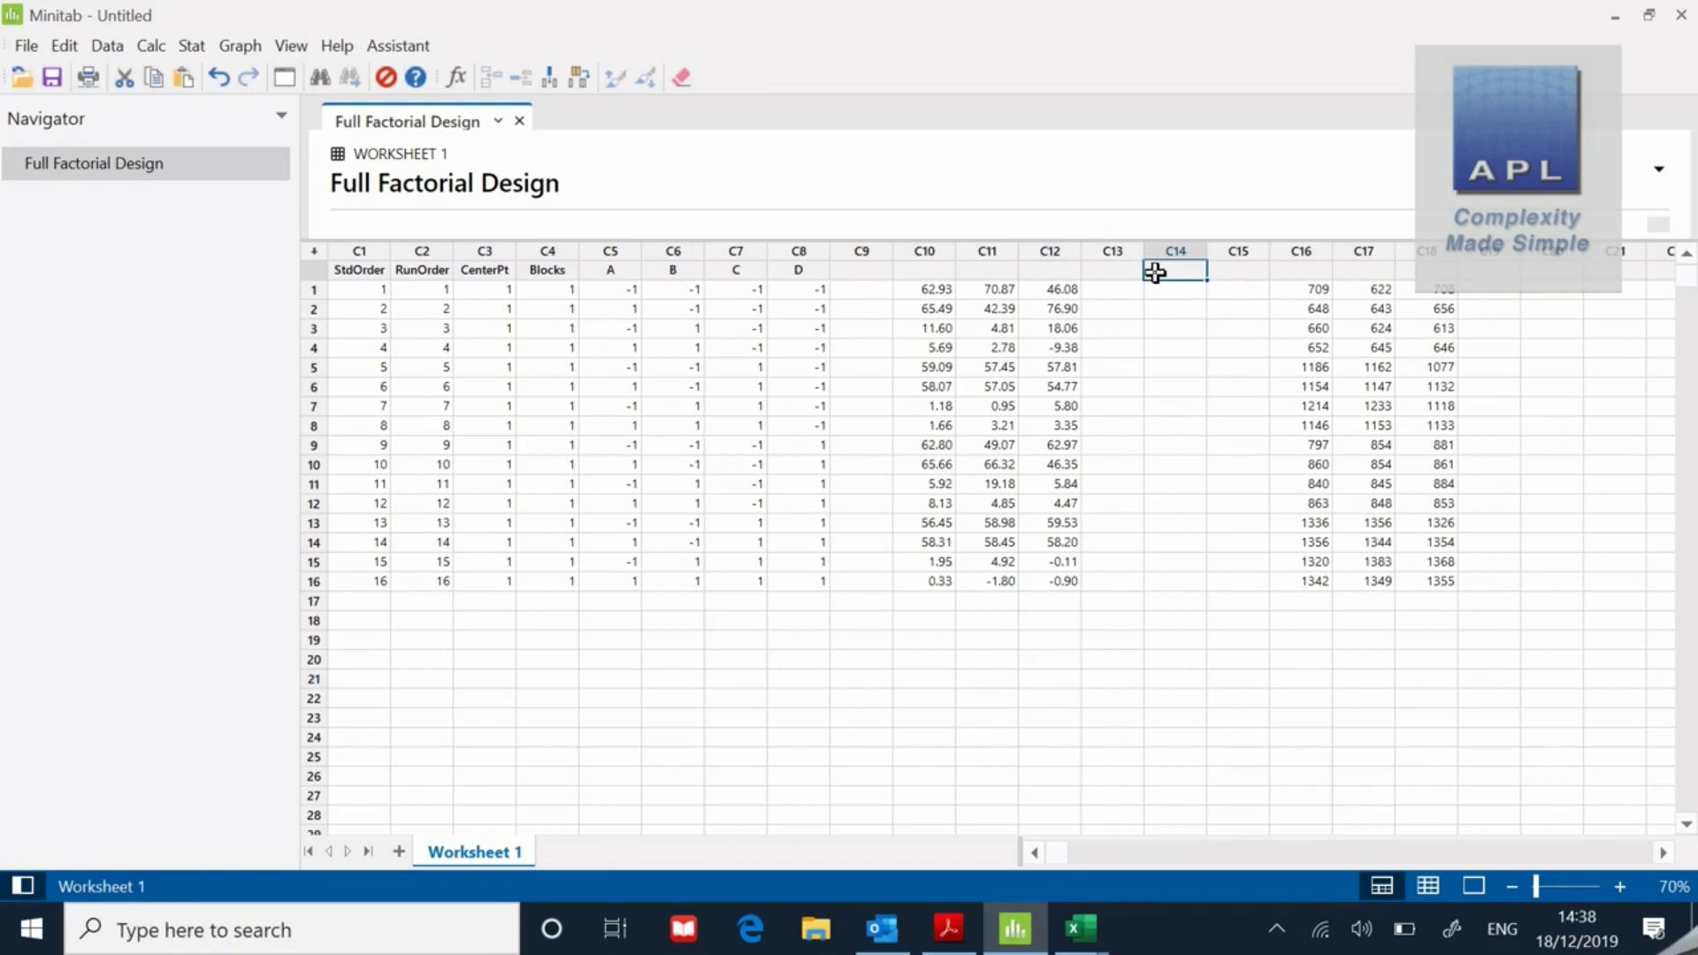
{"action": "type", "text": "Mean 1"}
{"action": "left_click", "coordinate": [152, 49]}
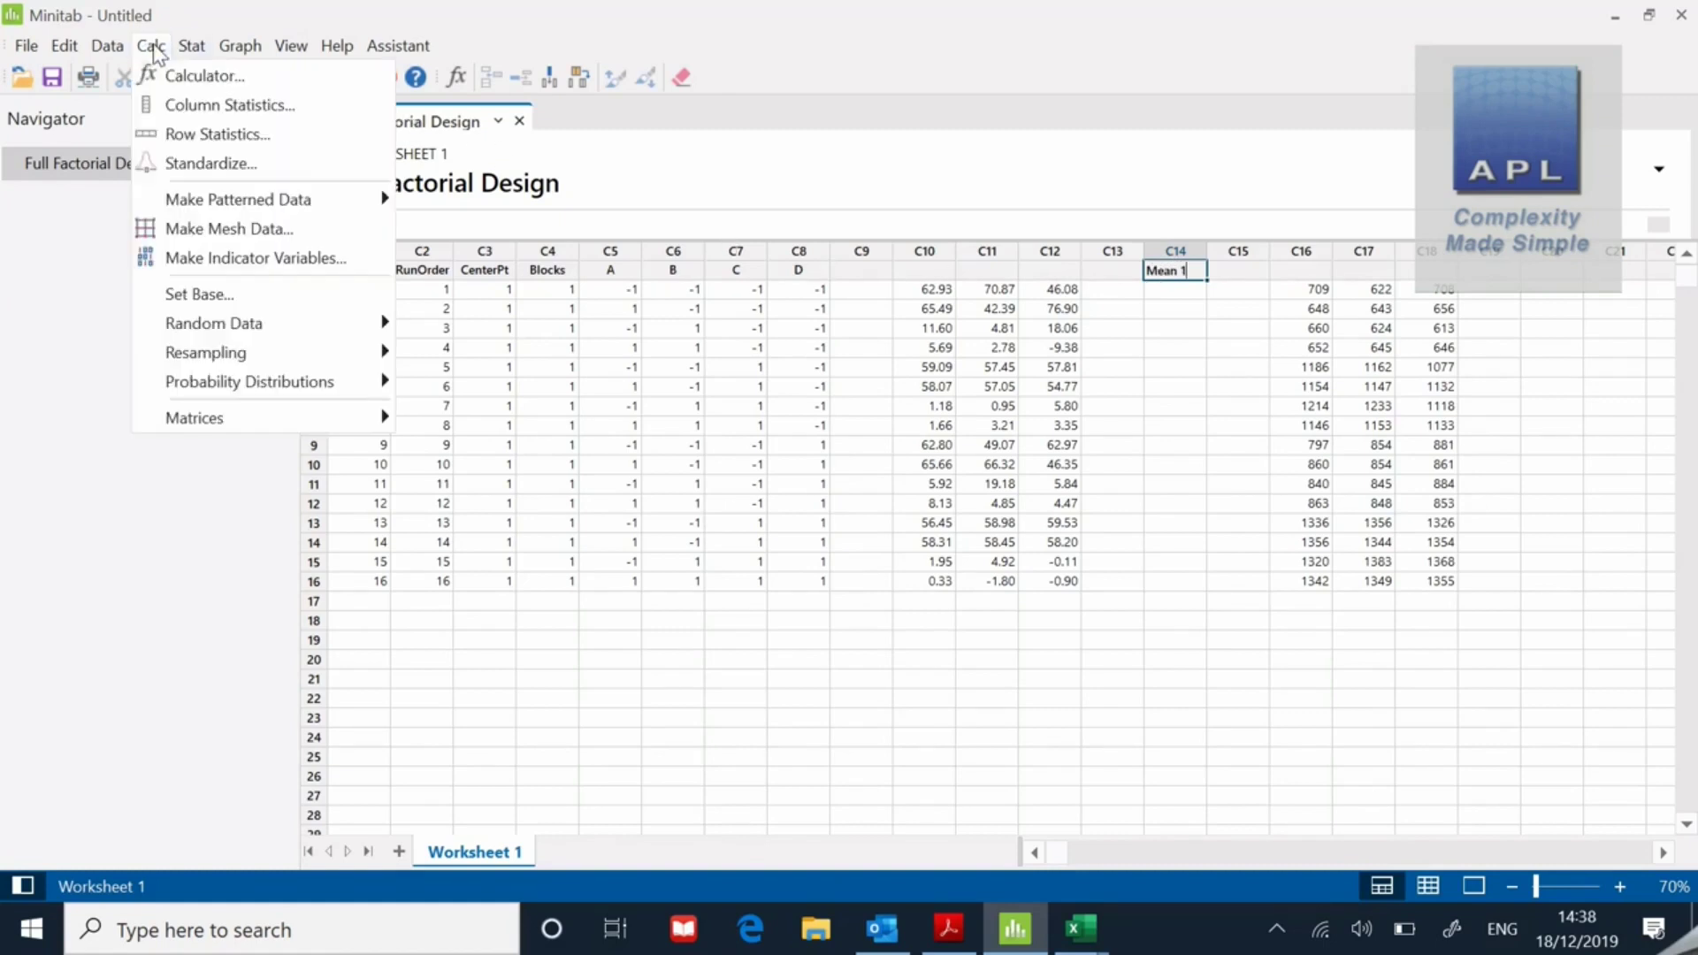
{"action": "left_click", "coordinate": [219, 137]}
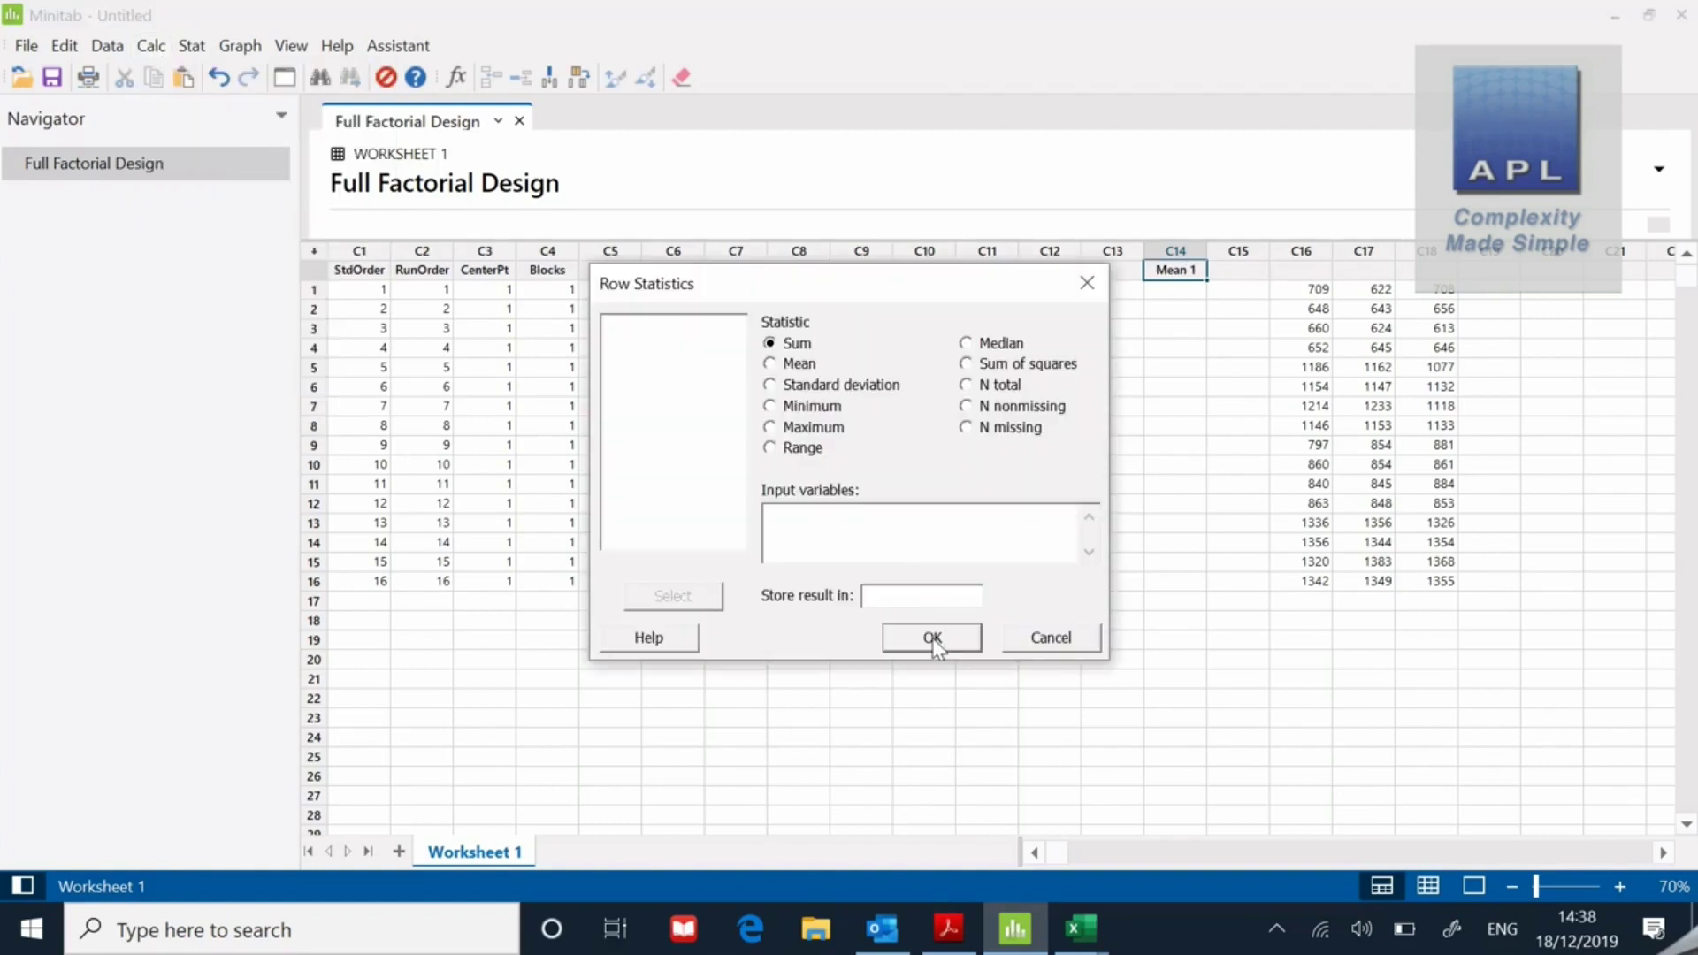
{"action": "left_click", "coordinate": [789, 530]}
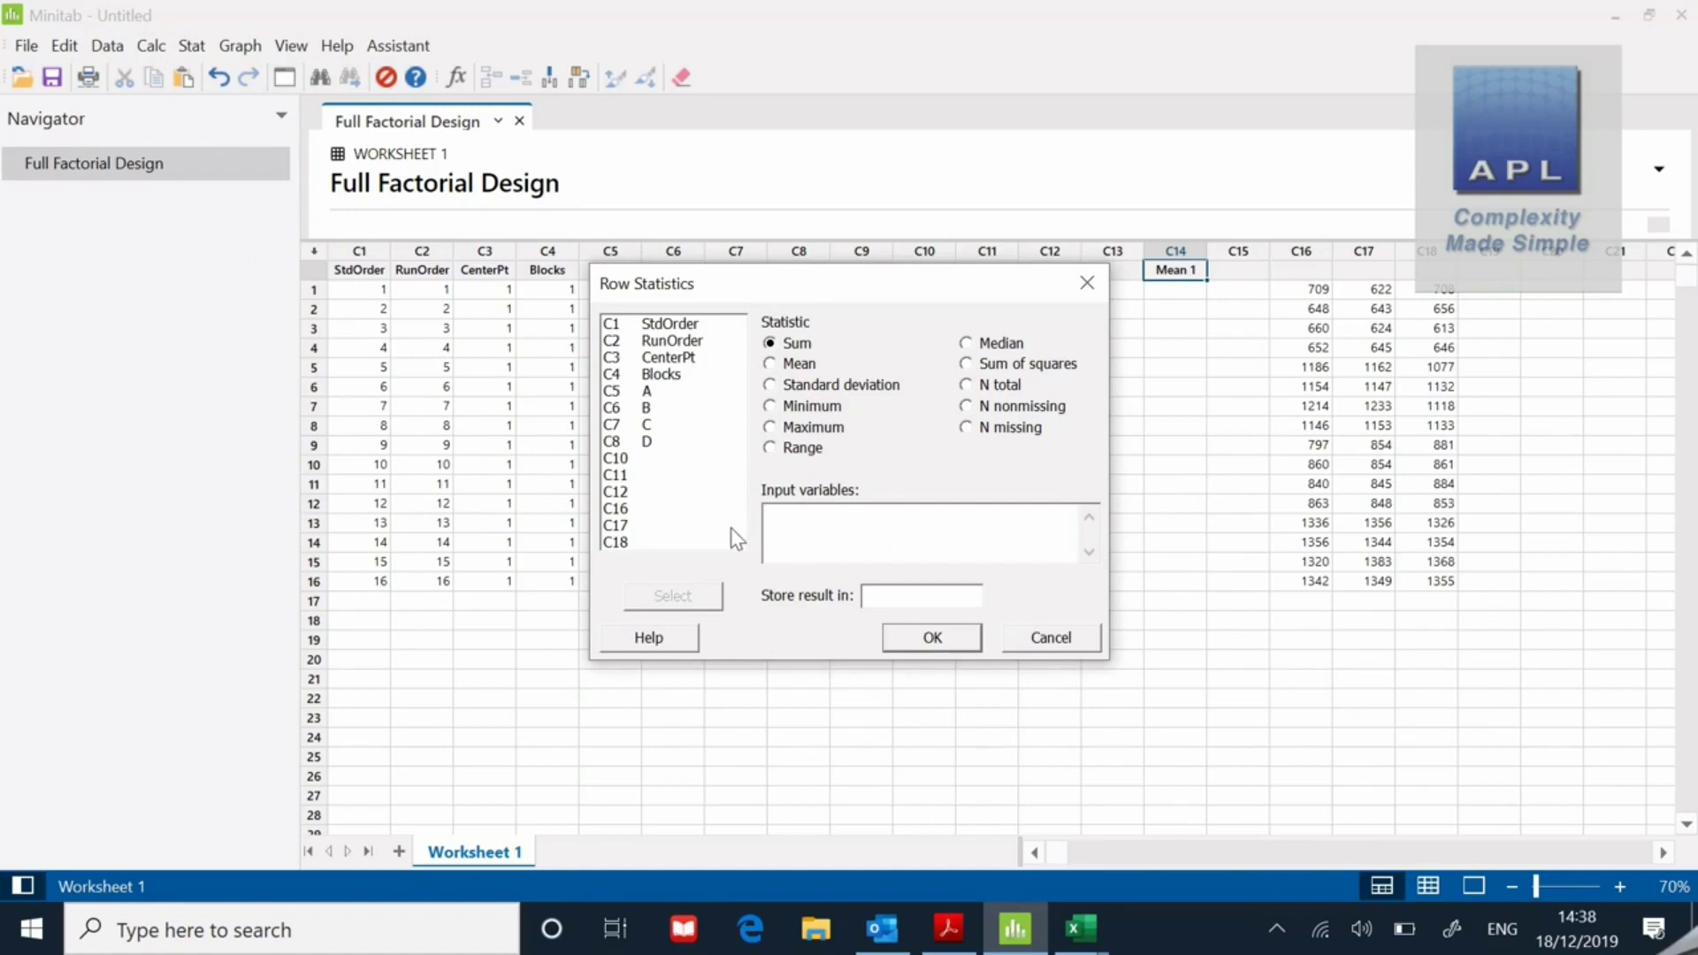
{"action": "left_click_drag", "start_coordinate": [834, 295], "coordinate": [834, 364]}
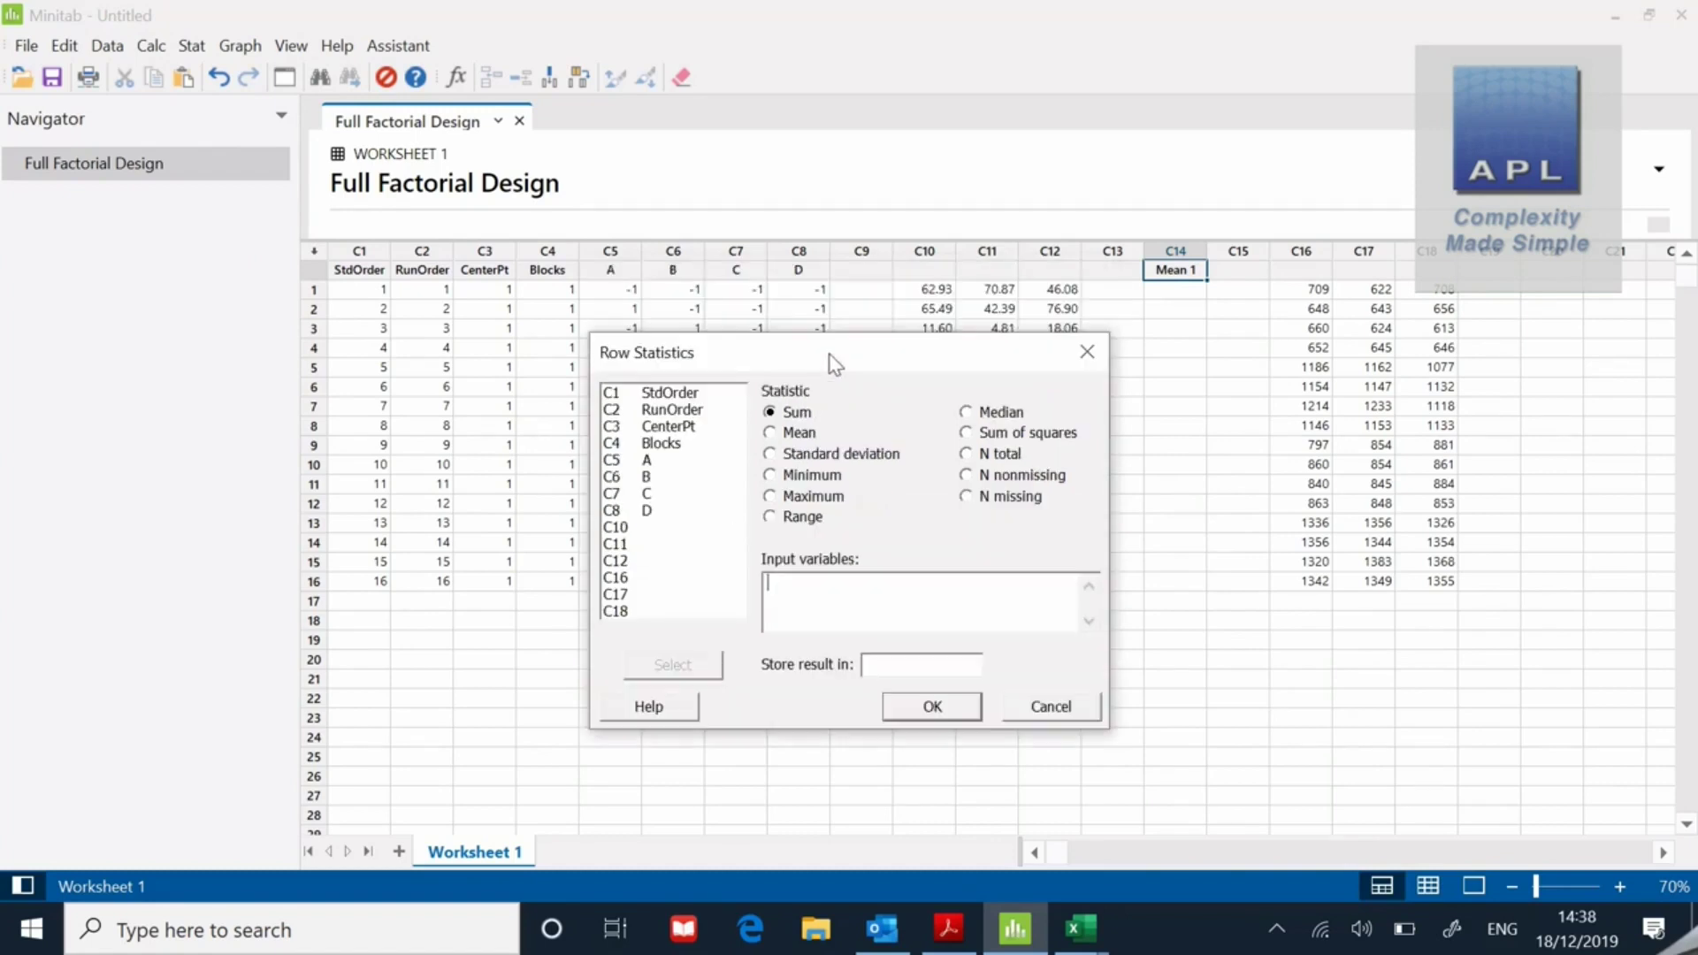
{"action": "double_click", "coordinate": [612, 528]}
{"action": "double_click", "coordinate": [613, 544]}
{"action": "double_click", "coordinate": [616, 560]}
{"action": "left_click", "coordinate": [878, 664]}
{"action": "type", "text": "c"}
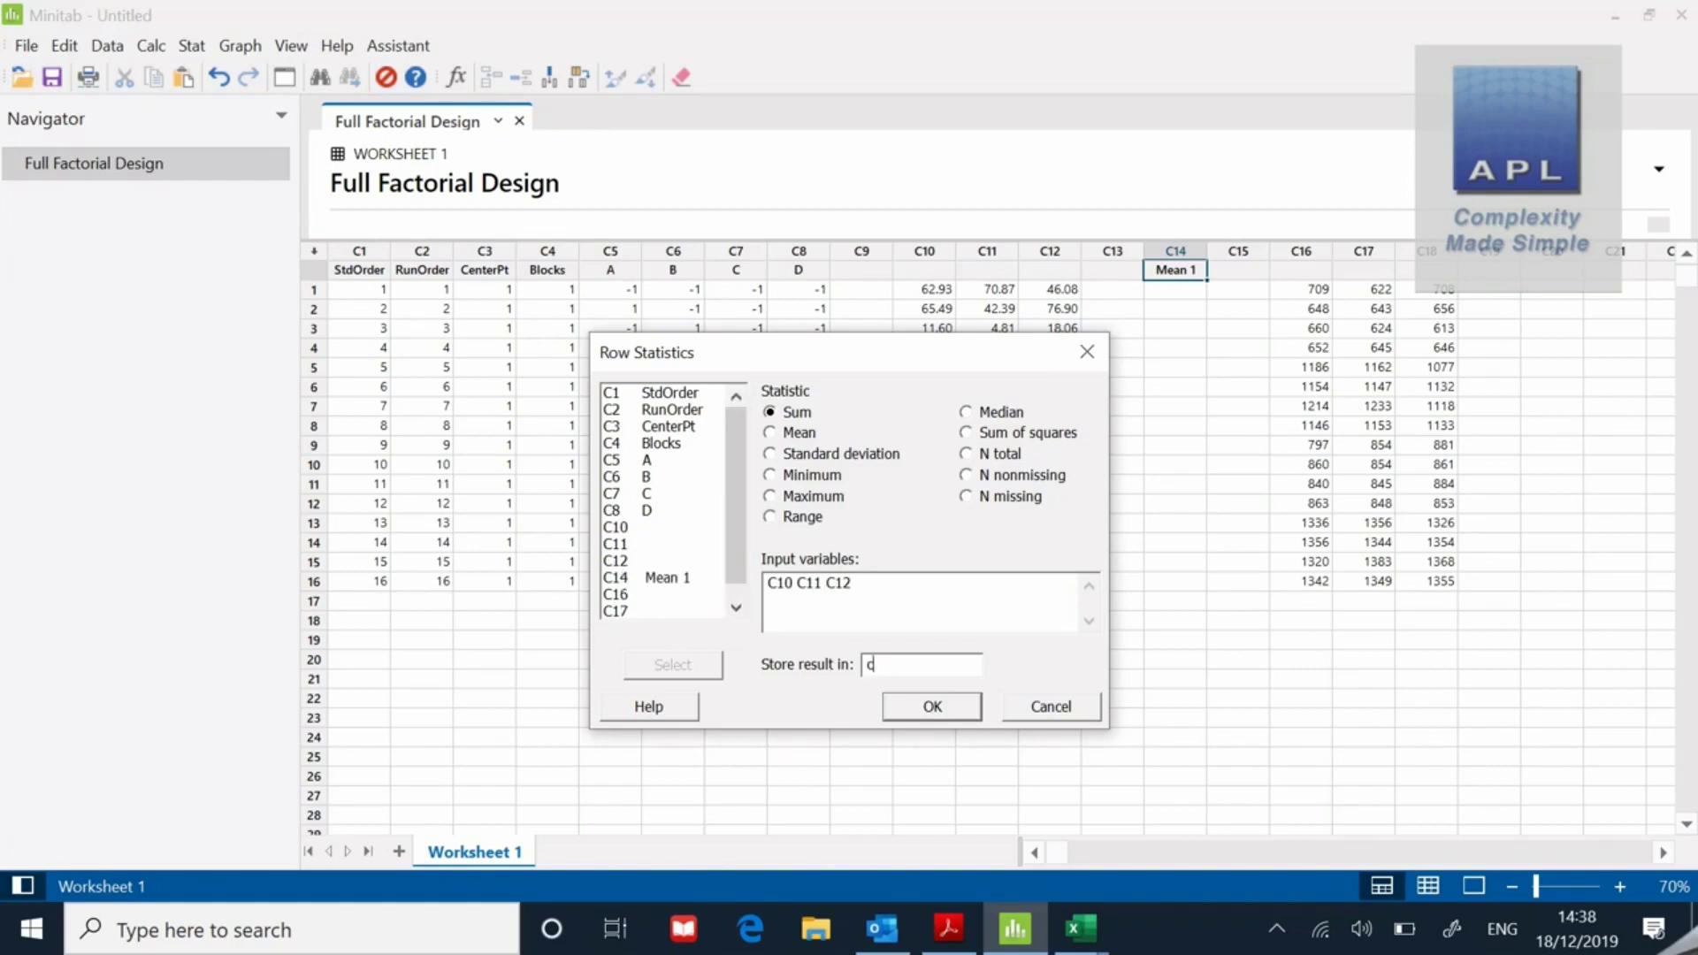
{"action": "type", "text": "14"}
{"action": "left_click", "coordinate": [929, 705]}
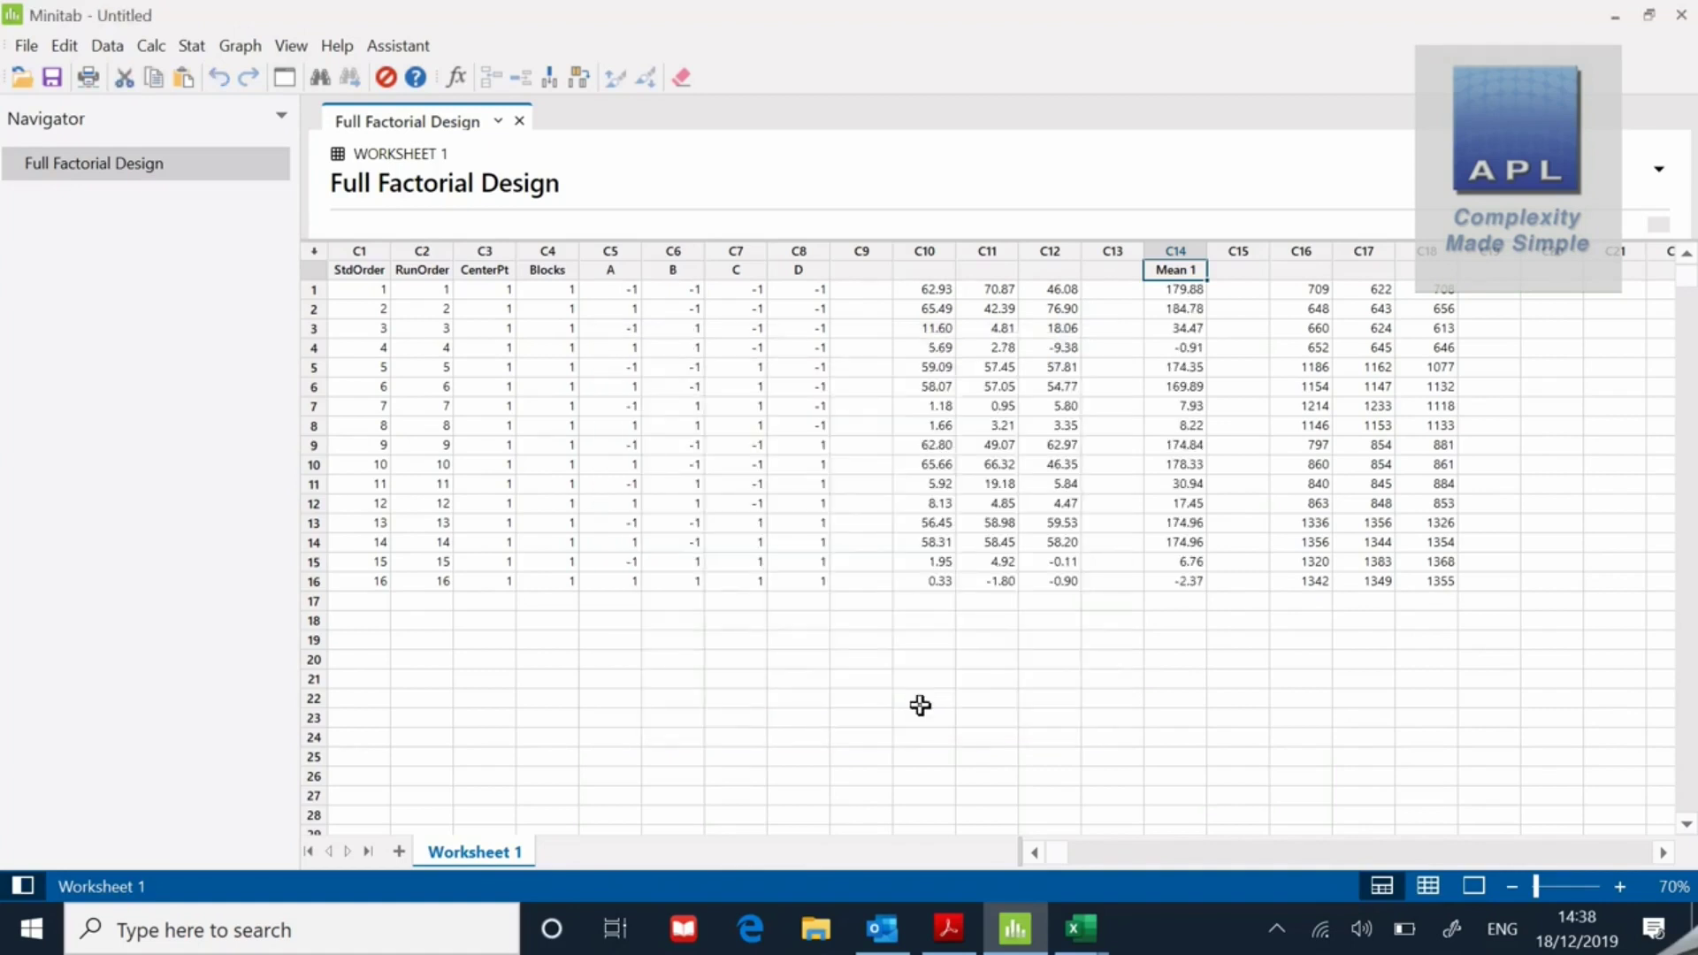
Name column C20 "Mean 2" and fill it with the row sums of C16, C17 and C18 using Row Statistics
{"action": "left_click", "coordinate": [1546, 269]}
{"action": "type", "text": "Mean 2"}
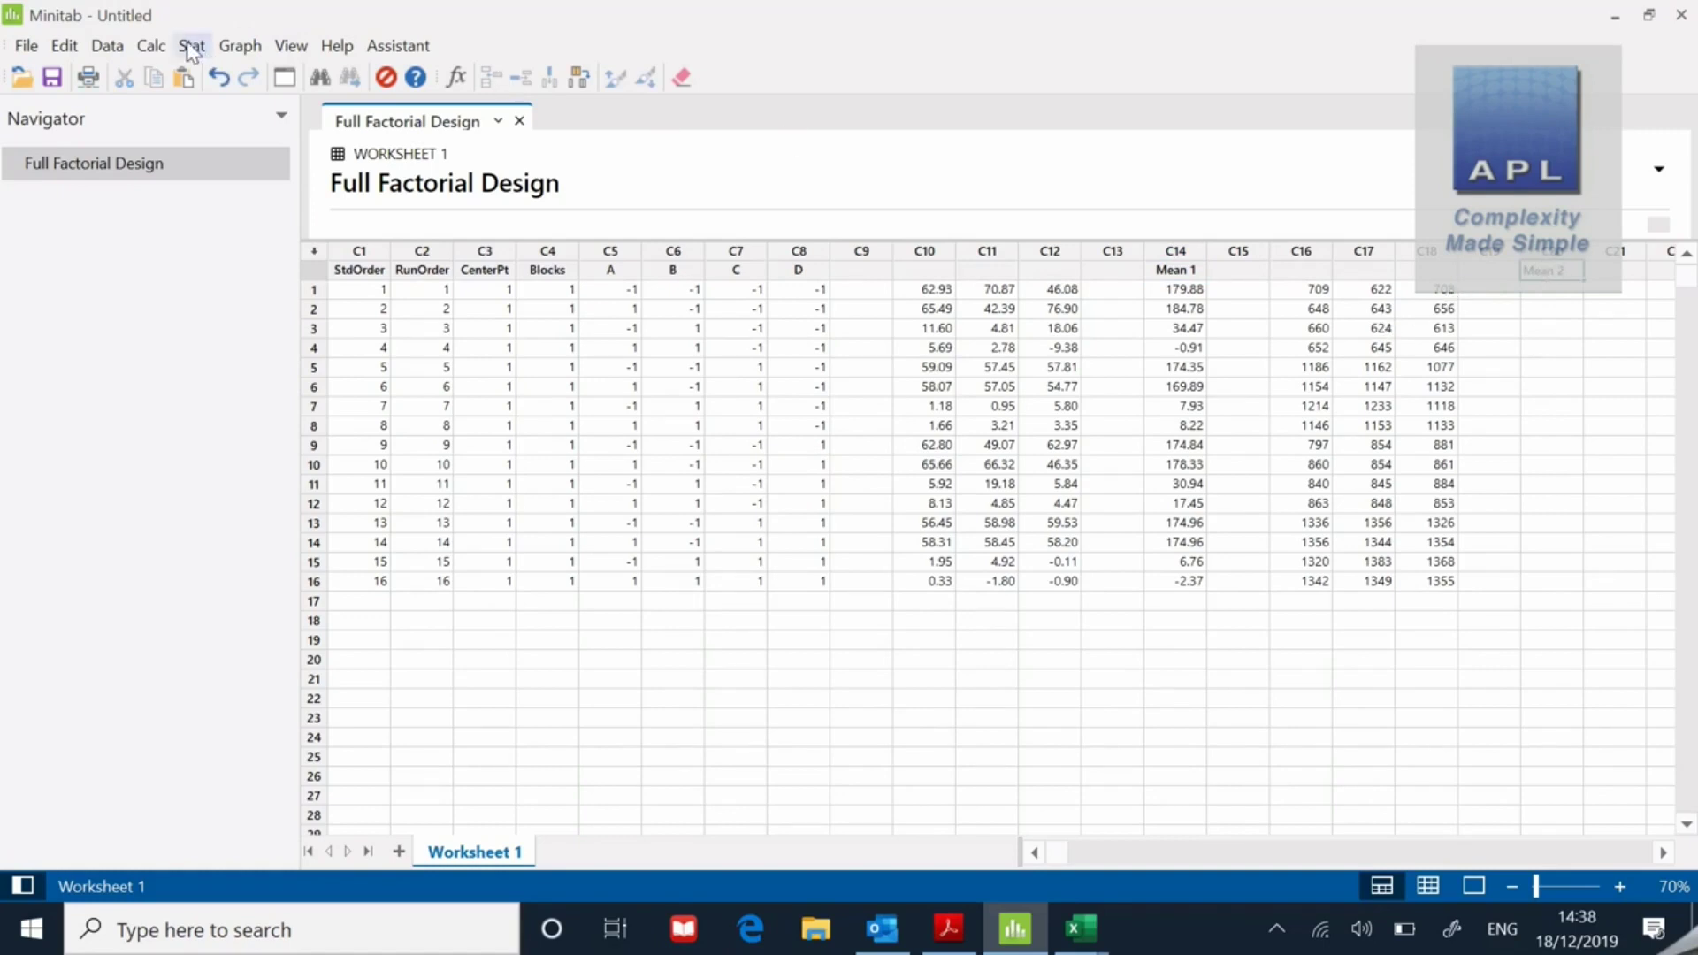
{"action": "left_click", "coordinate": [151, 46]}
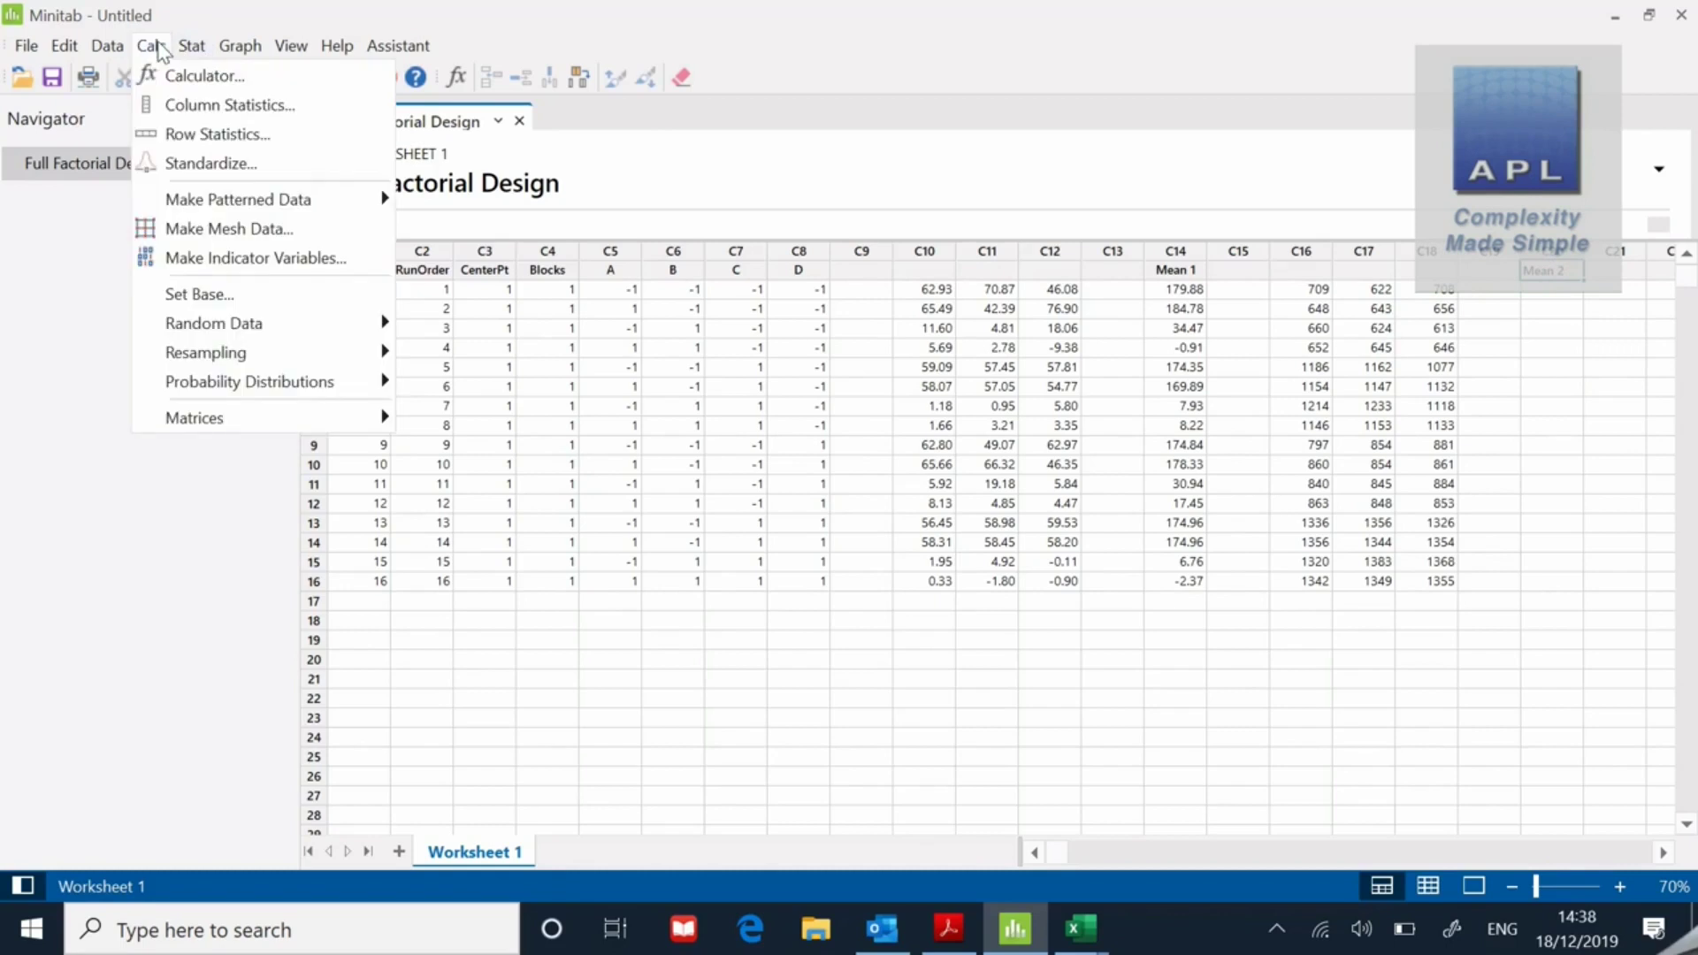
{"action": "left_click", "coordinate": [186, 134]}
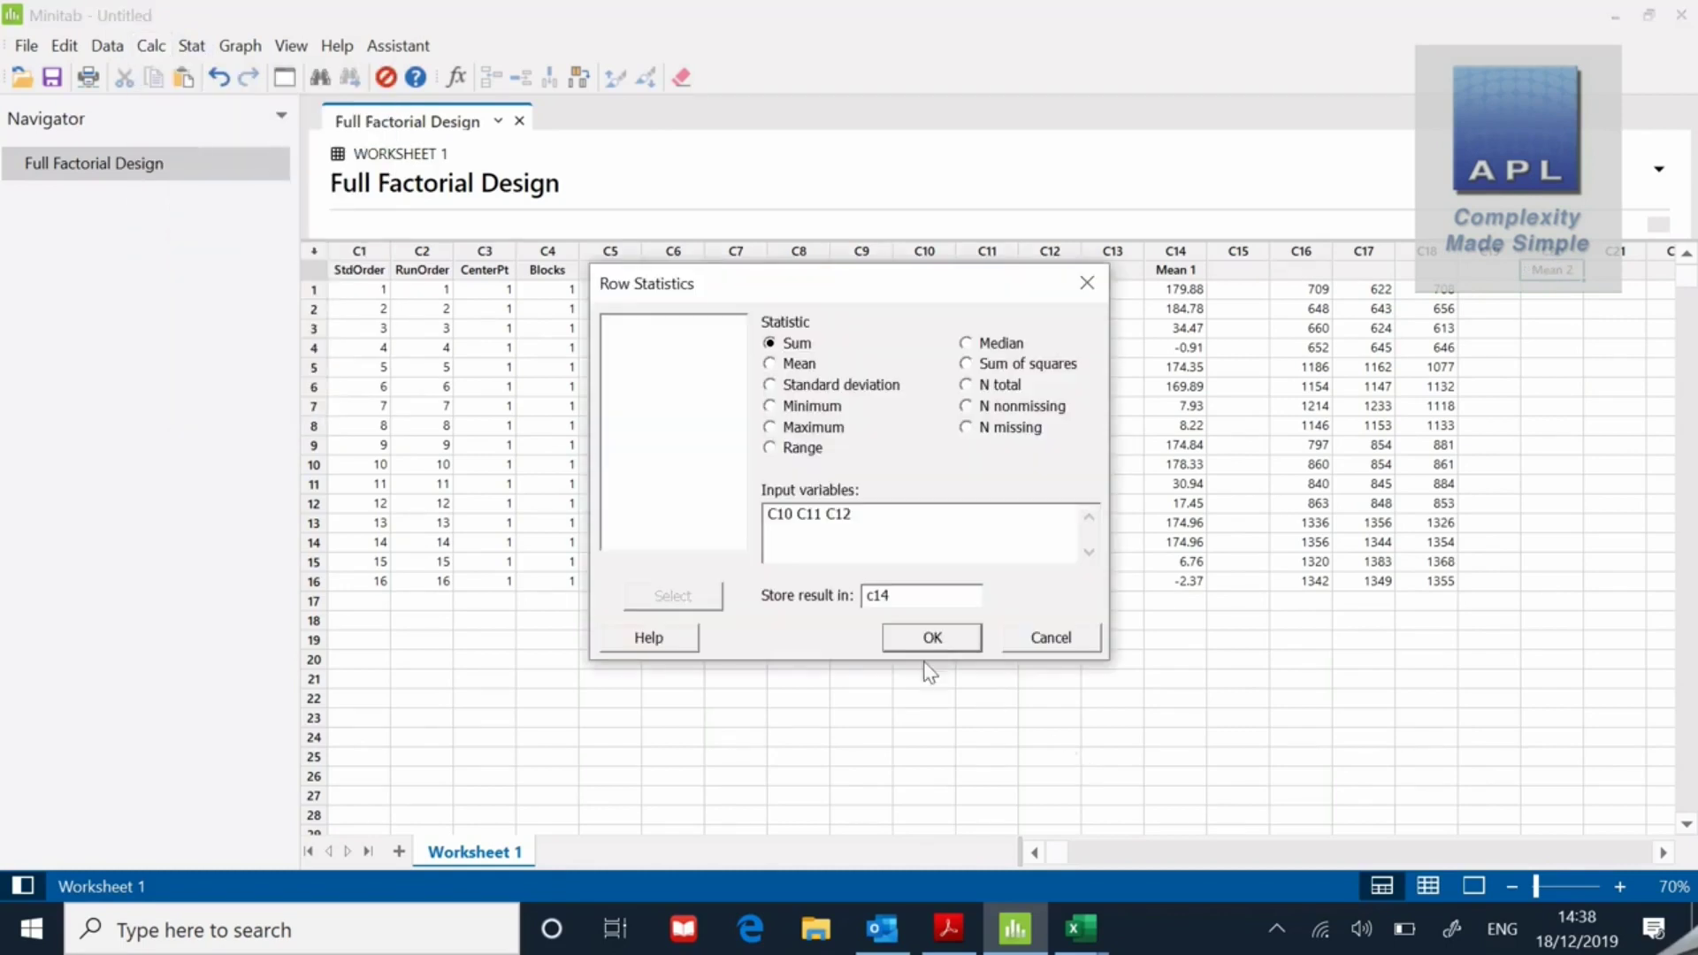
{"action": "left_click_drag", "start_coordinate": [854, 513], "coordinate": [766, 515]}
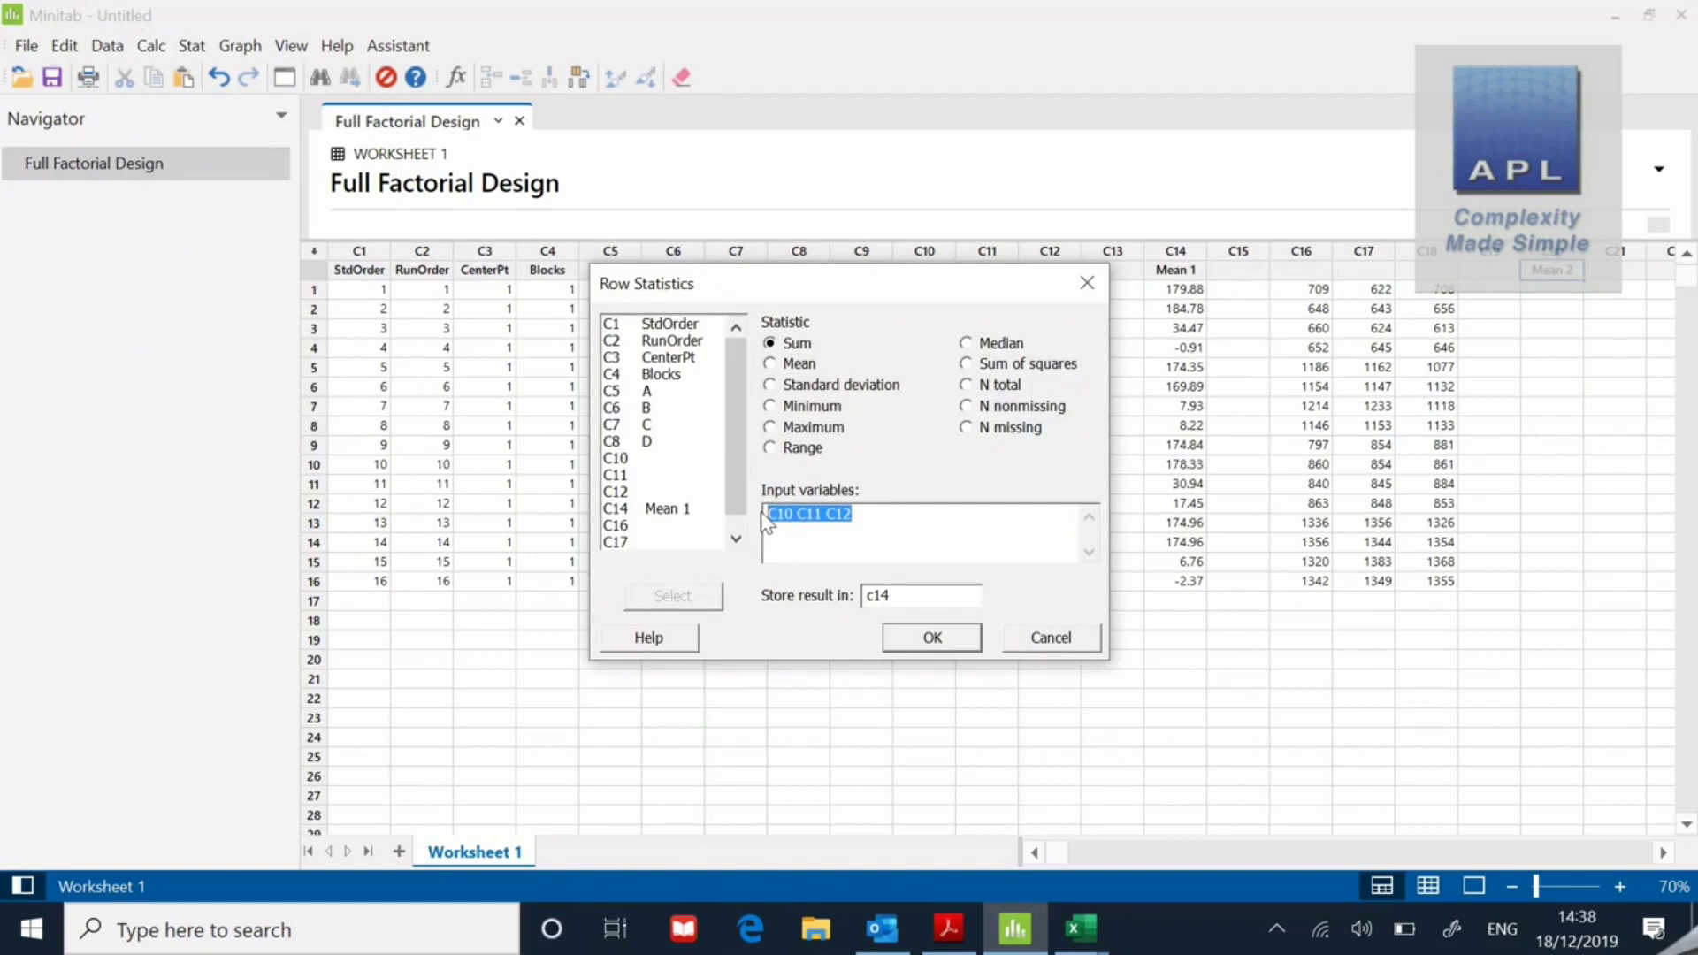
{"action": "double_click", "coordinate": [625, 527]}
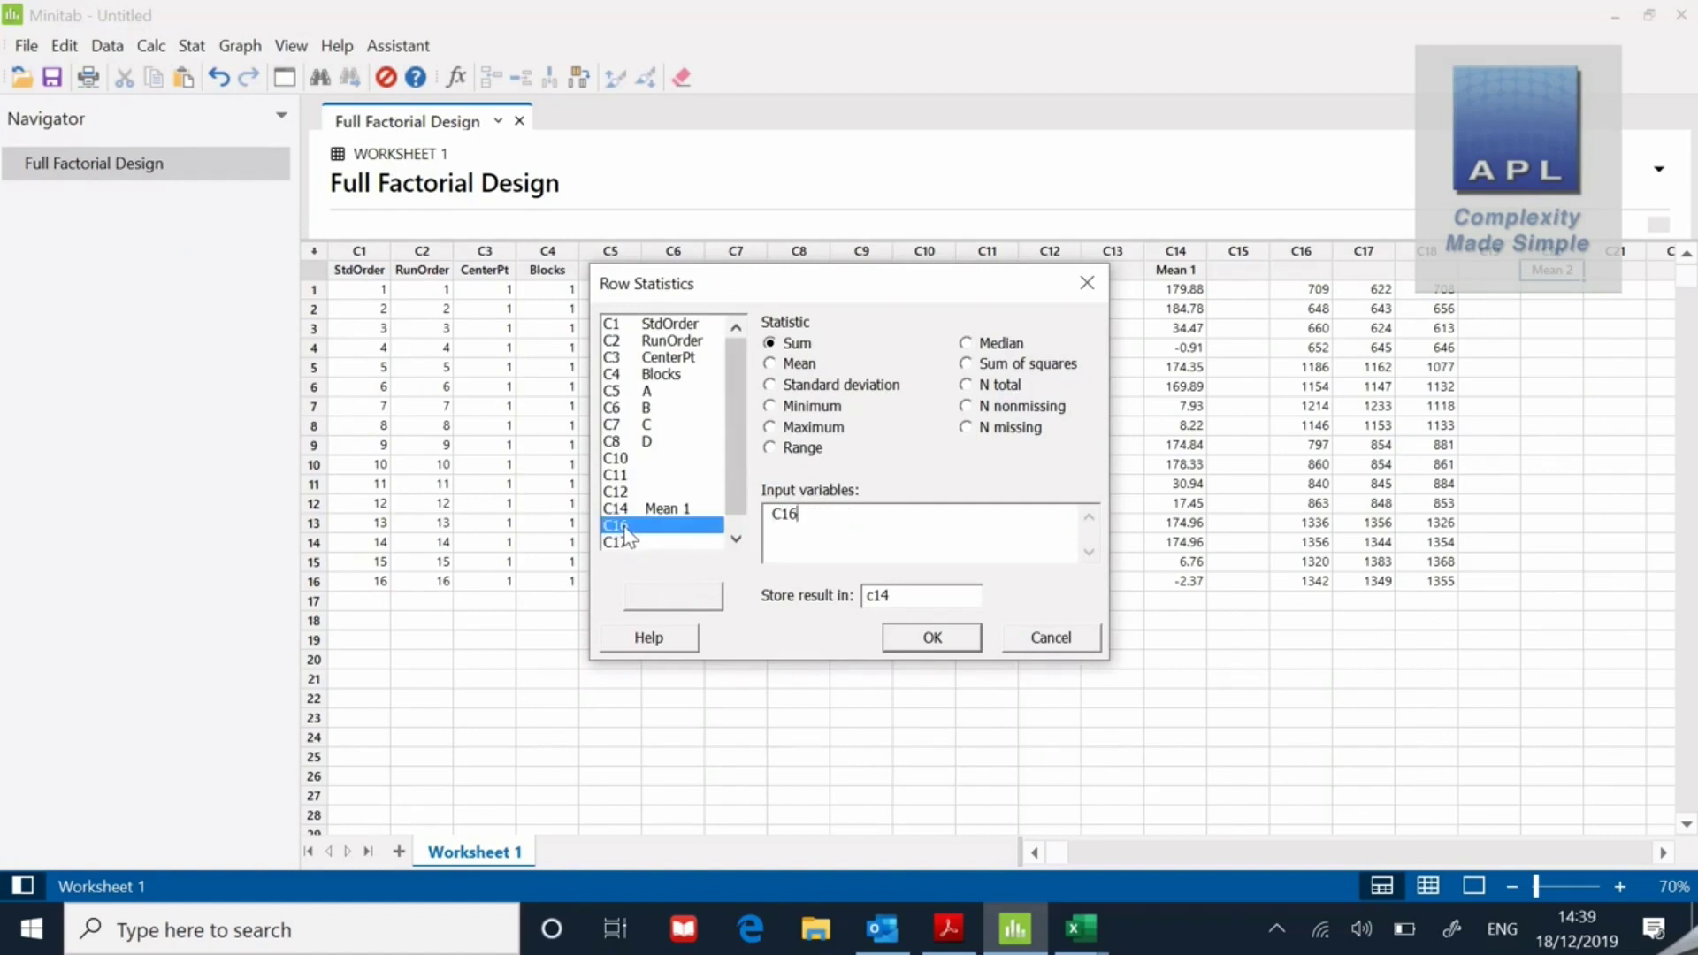
{"action": "double_click", "coordinate": [627, 543]}
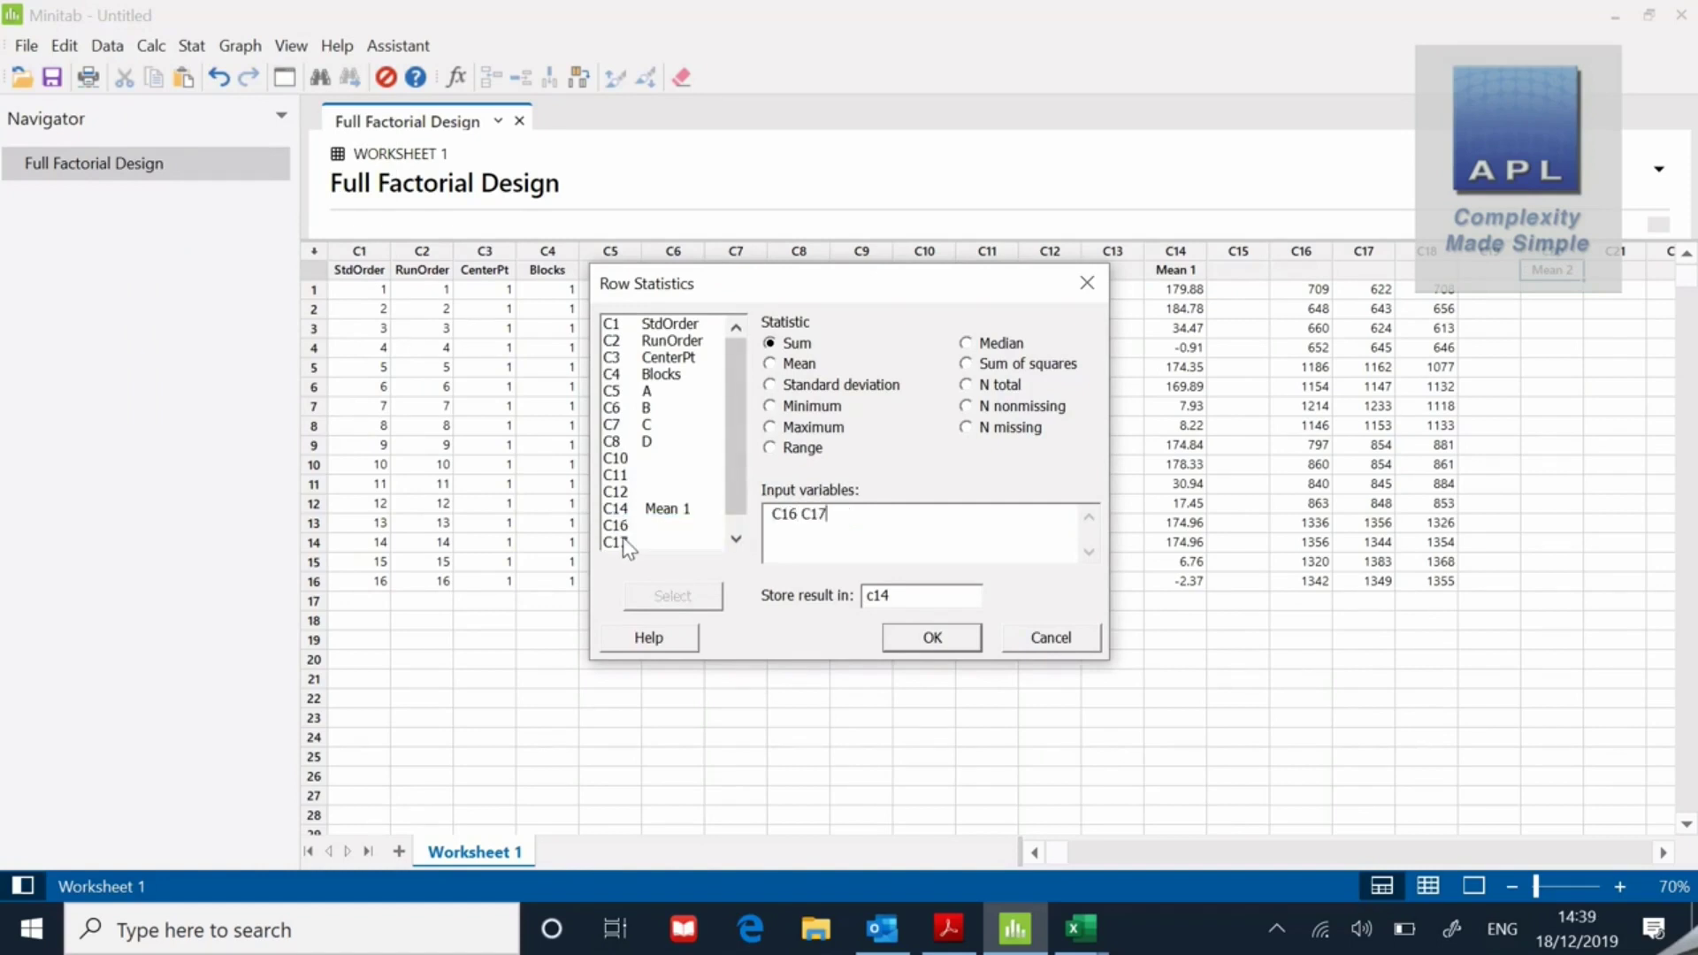
{"action": "left_click", "coordinate": [736, 539]}
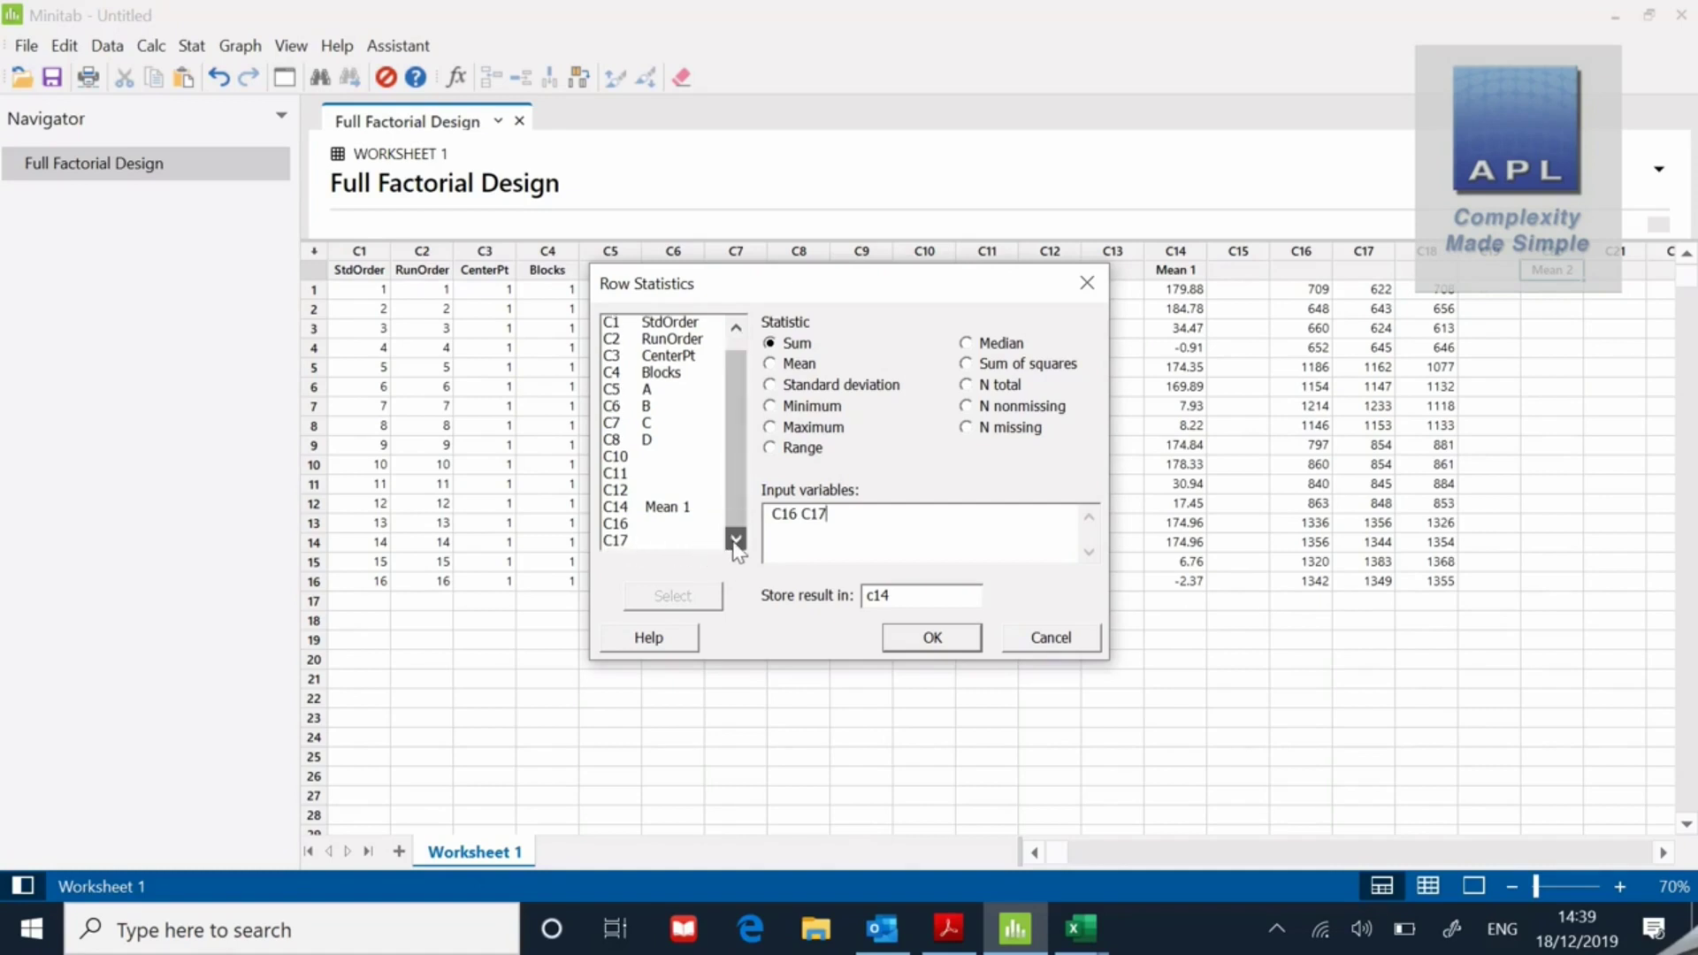
{"action": "double_click", "coordinate": [627, 553]}
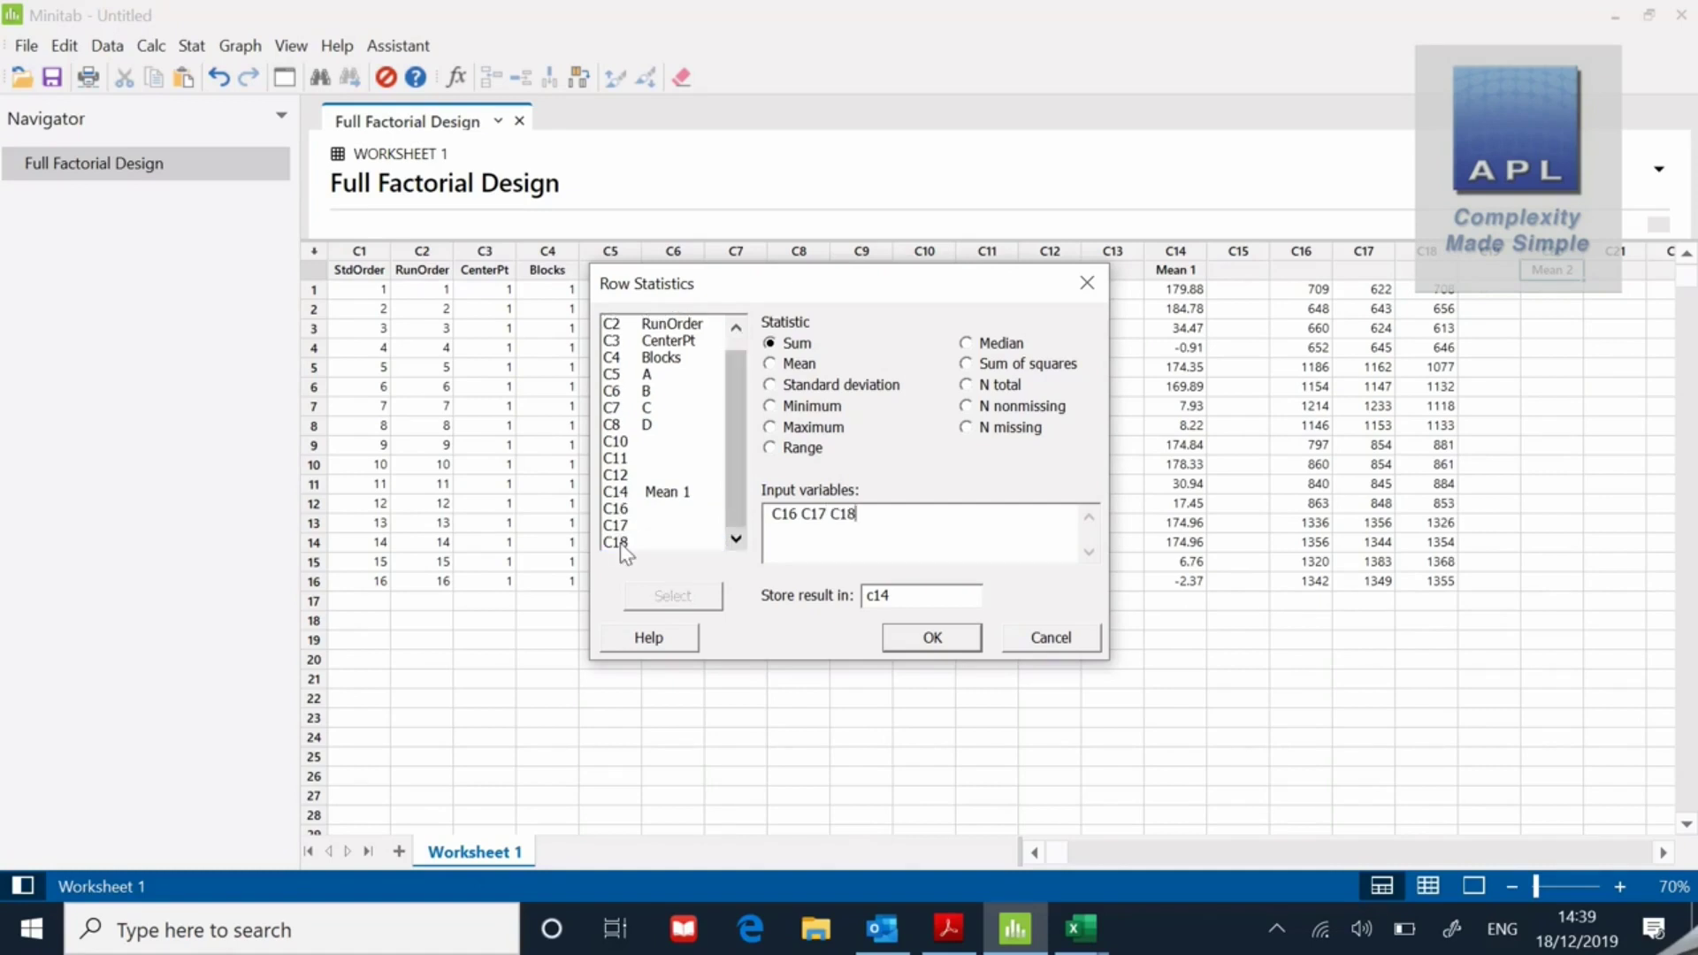
{"action": "left_click", "coordinate": [896, 596]}
{"action": "key", "text": "BackSpace"}
{"action": "key", "text": "BackSpace"}
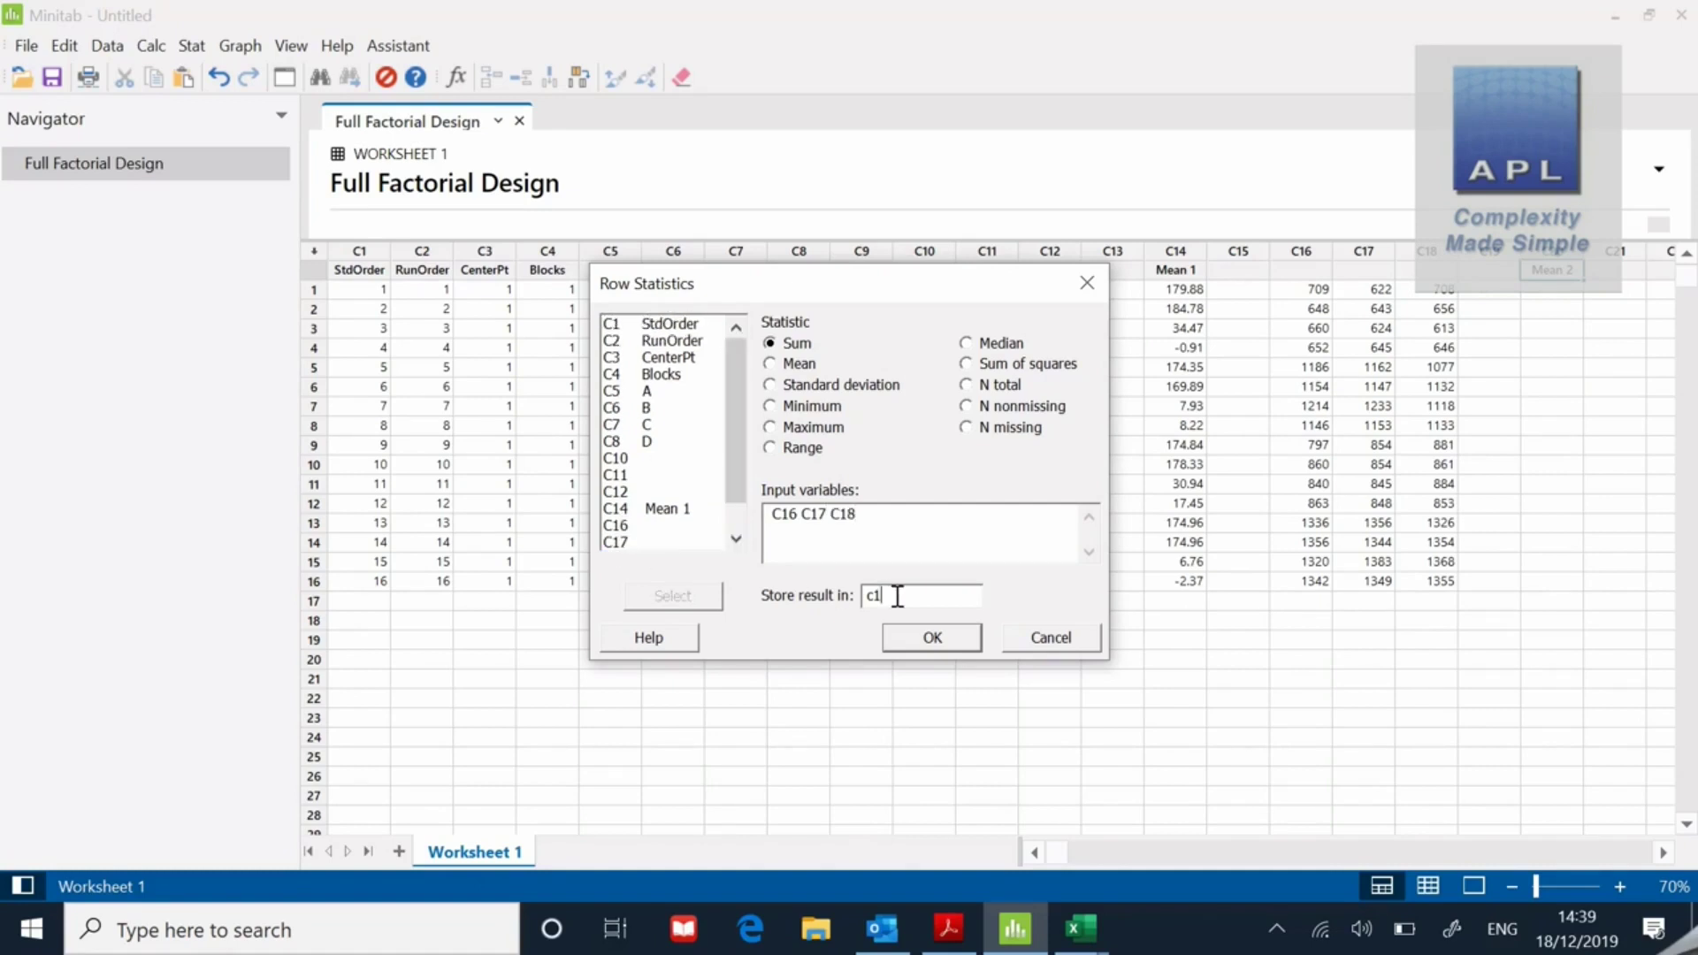
{"action": "type", "text": "20"}
{"action": "left_click", "coordinate": [919, 638]}
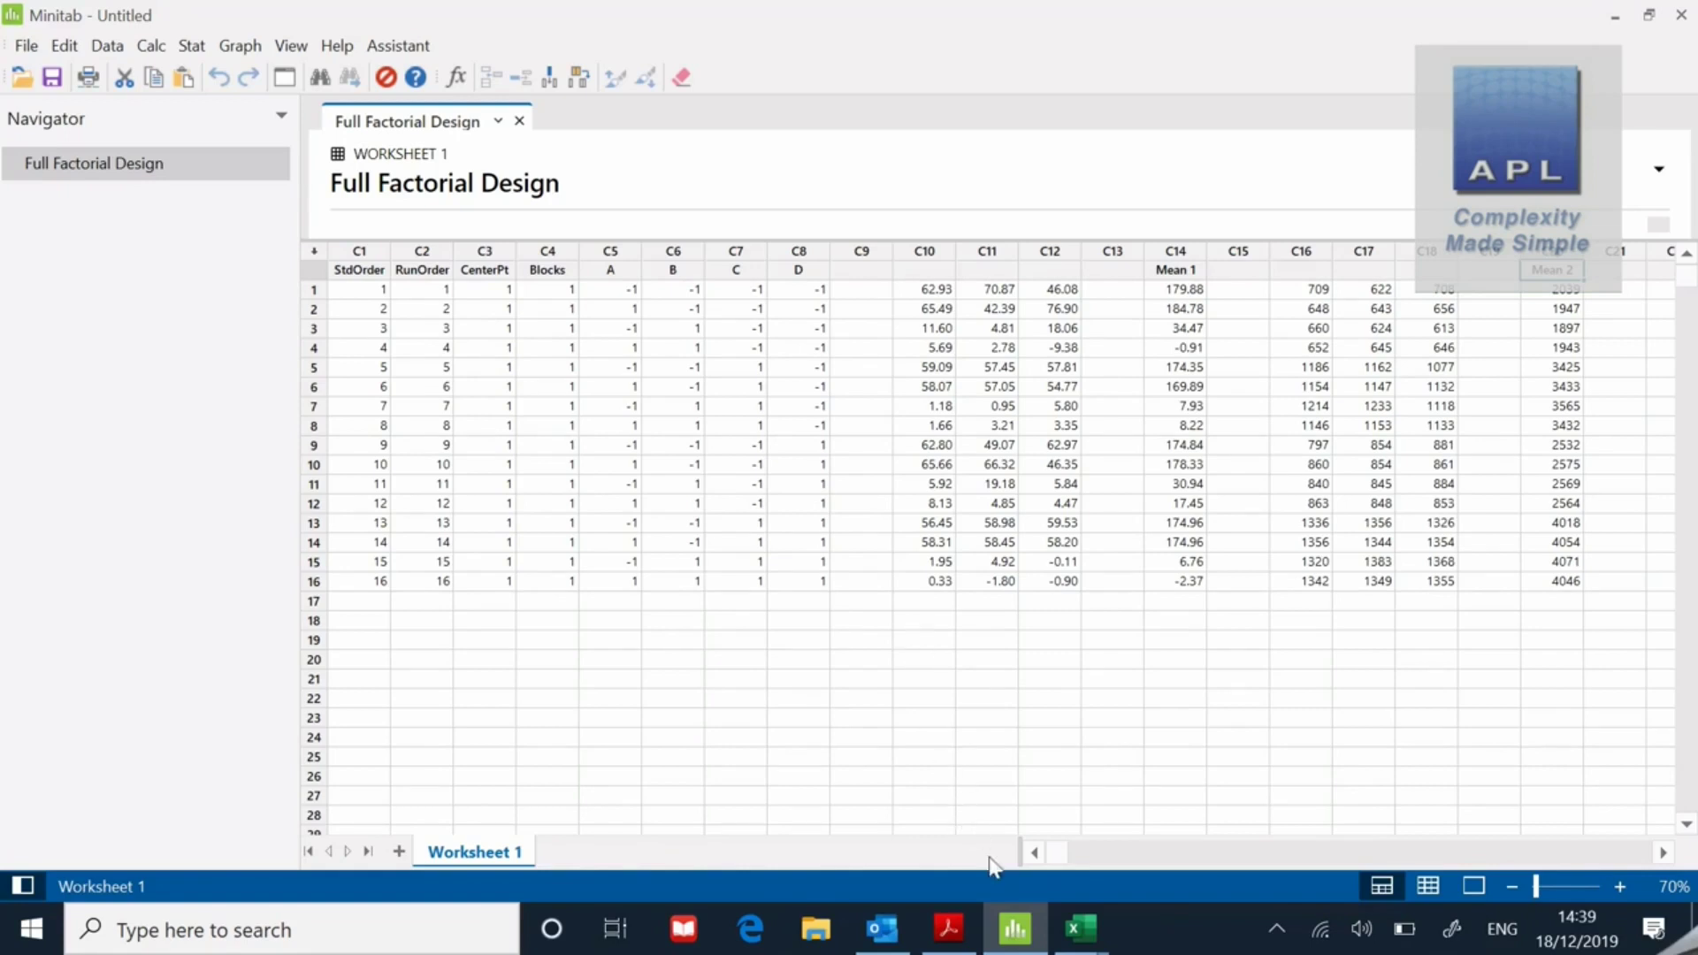
Switch to the Book1 workbook in Excel and examine the stacked replicate blocks with the RESPONSE 1 and RESPONSE 2 columns
{"action": "left_click", "coordinate": [1083, 930]}
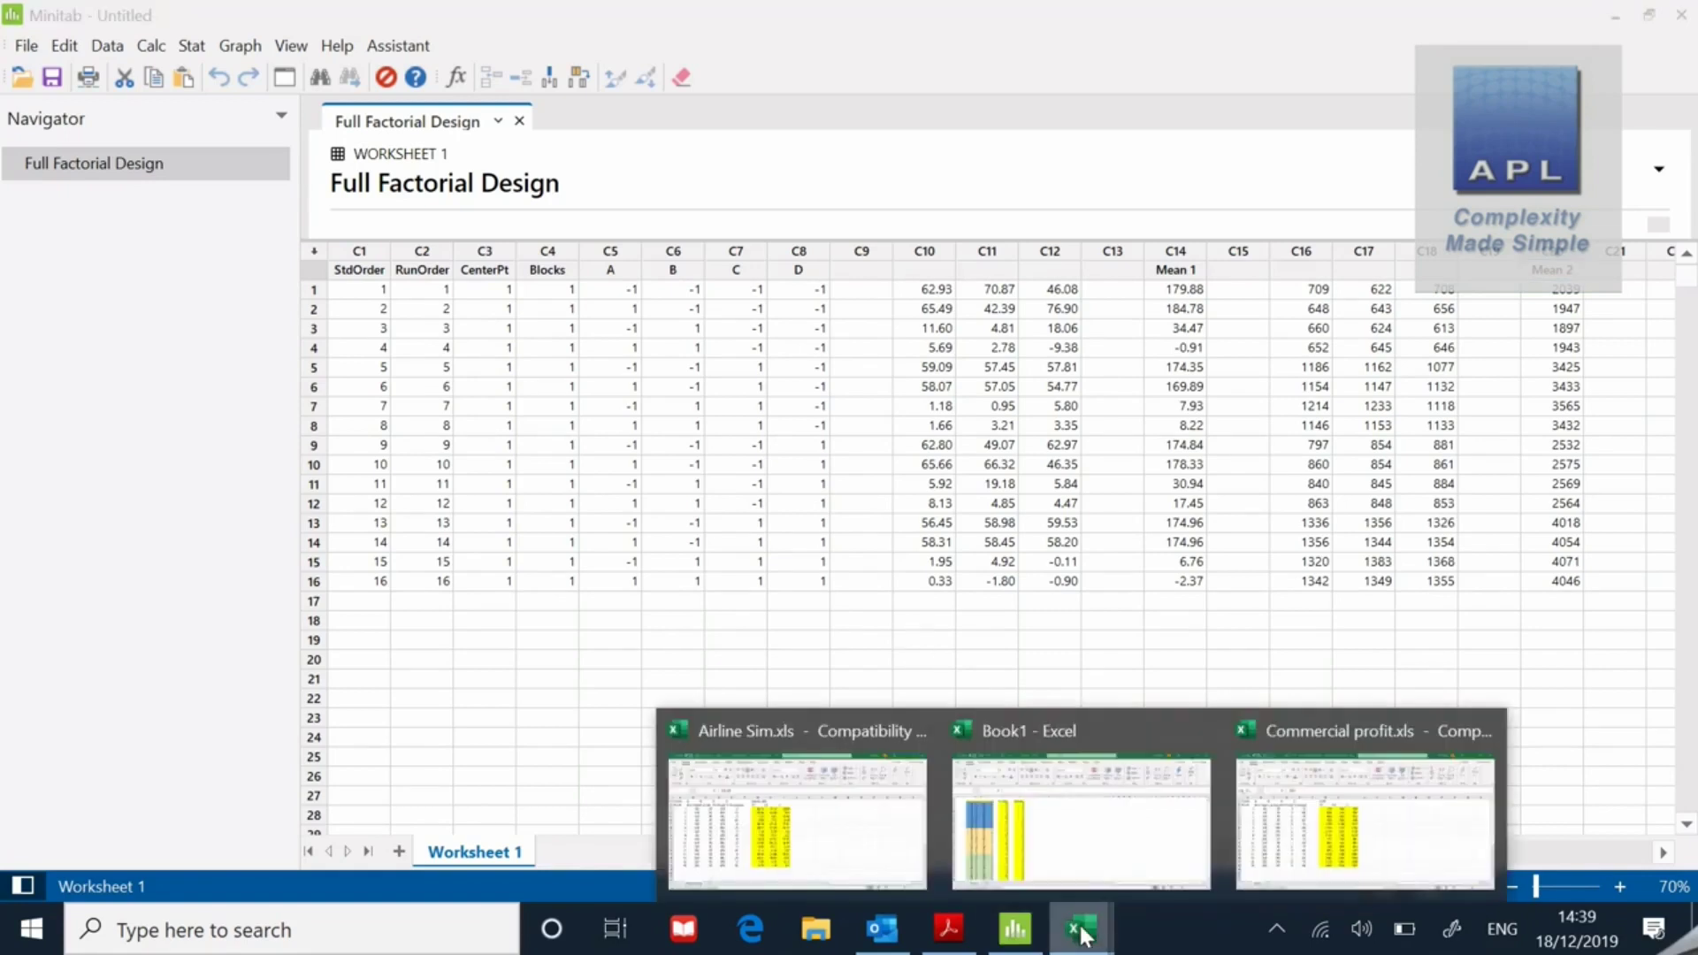
{"action": "left_click", "coordinate": [1068, 860]}
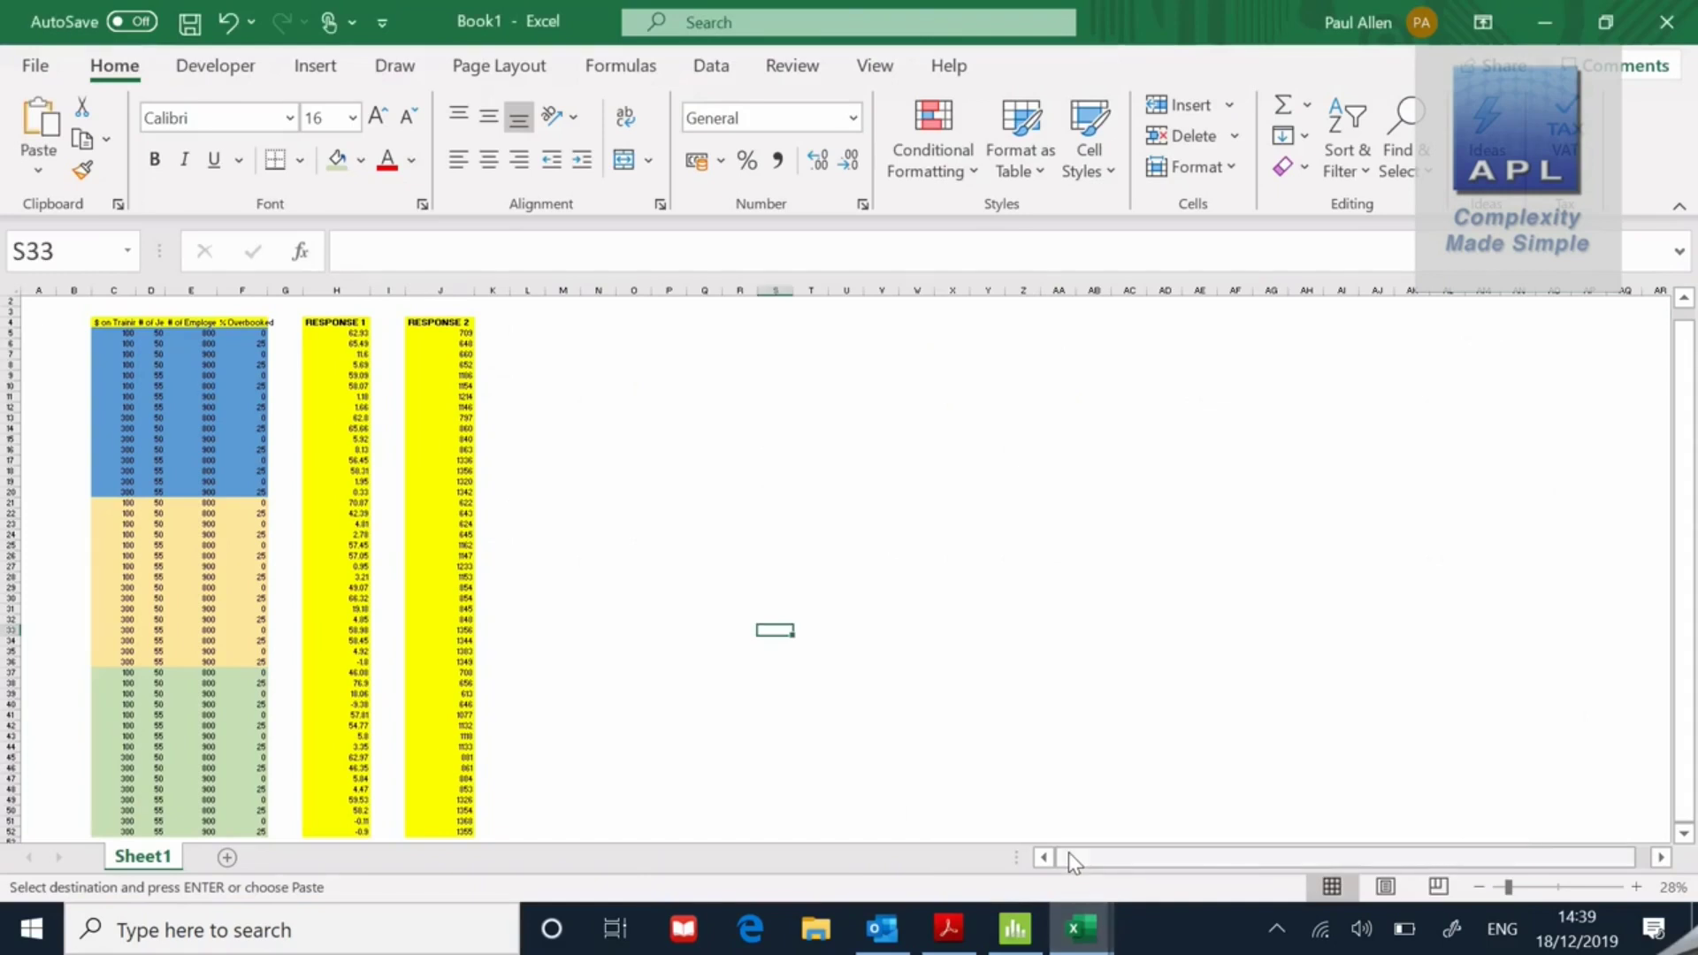
{"action": "left_click", "coordinate": [1684, 836]}
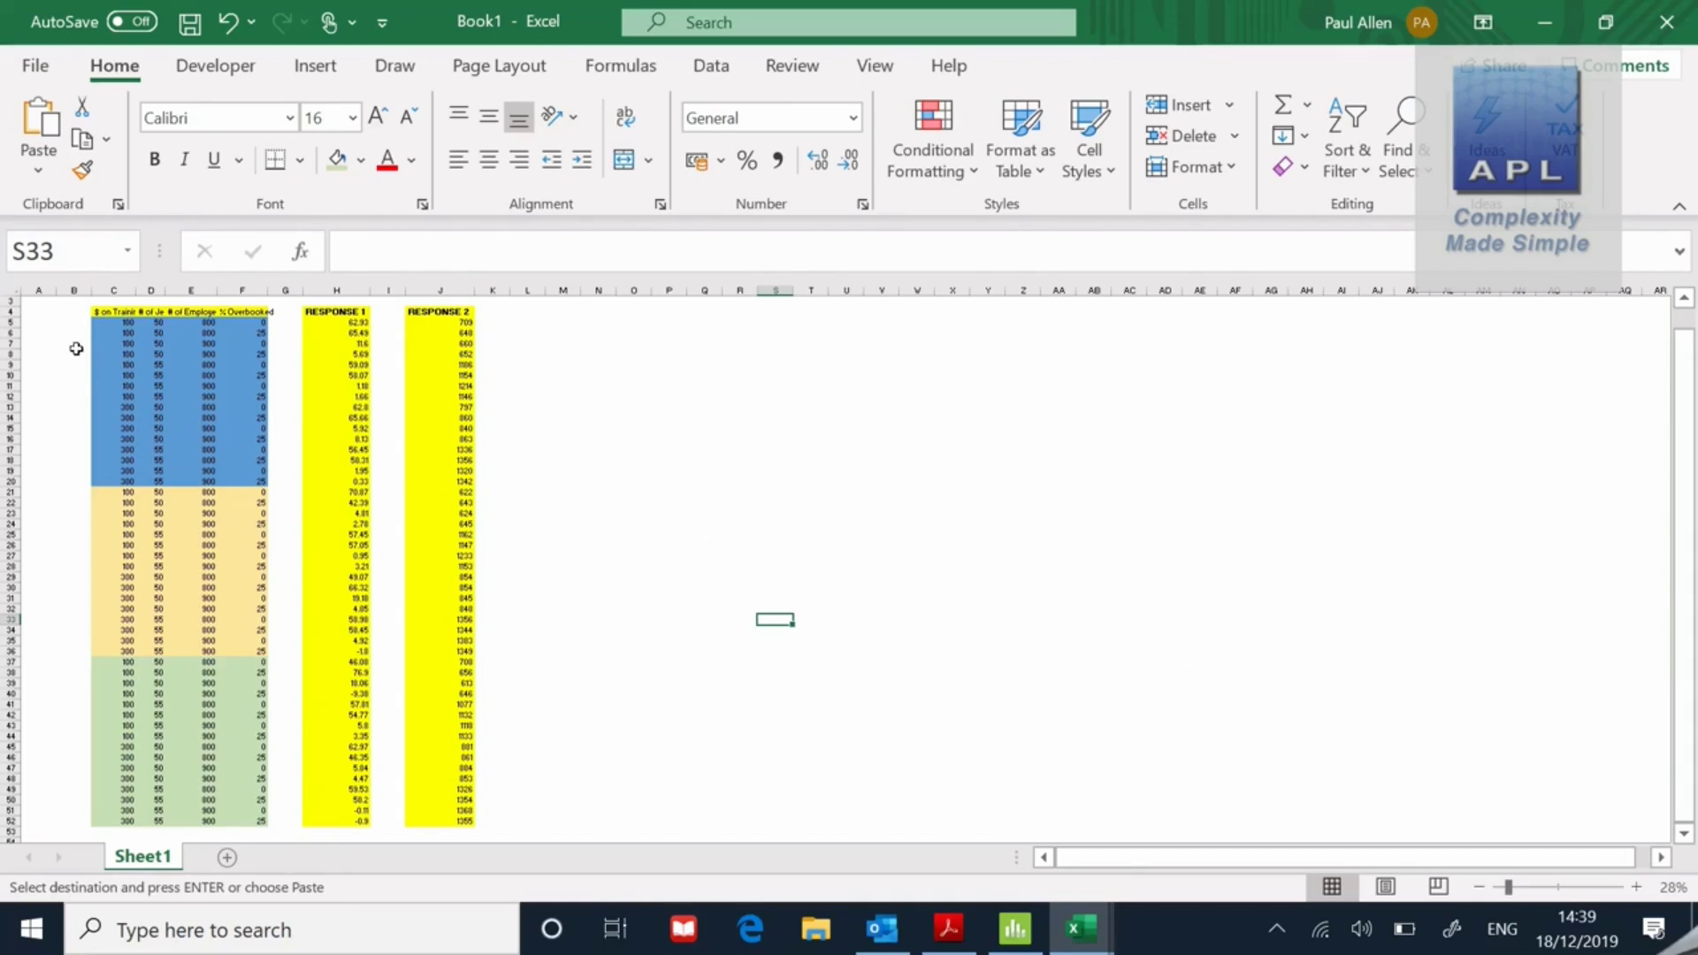
{"action": "left_click_drag", "start_coordinate": [77, 326], "coordinate": [75, 818]}
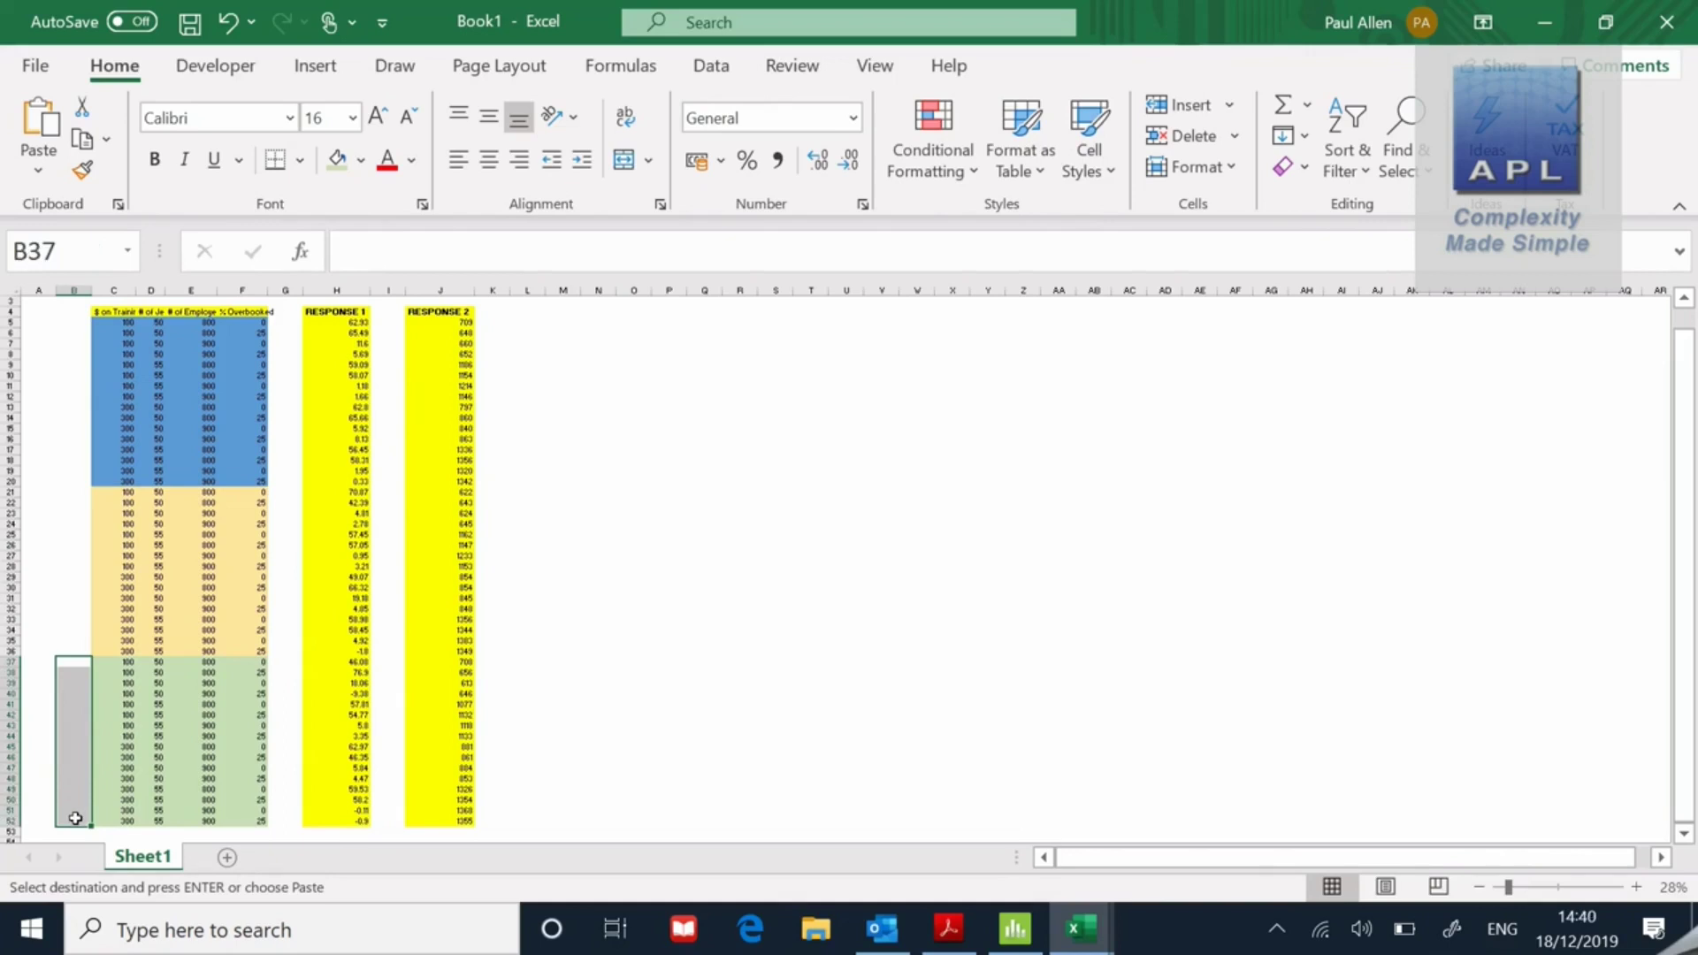
{"action": "left_click", "coordinate": [570, 736]}
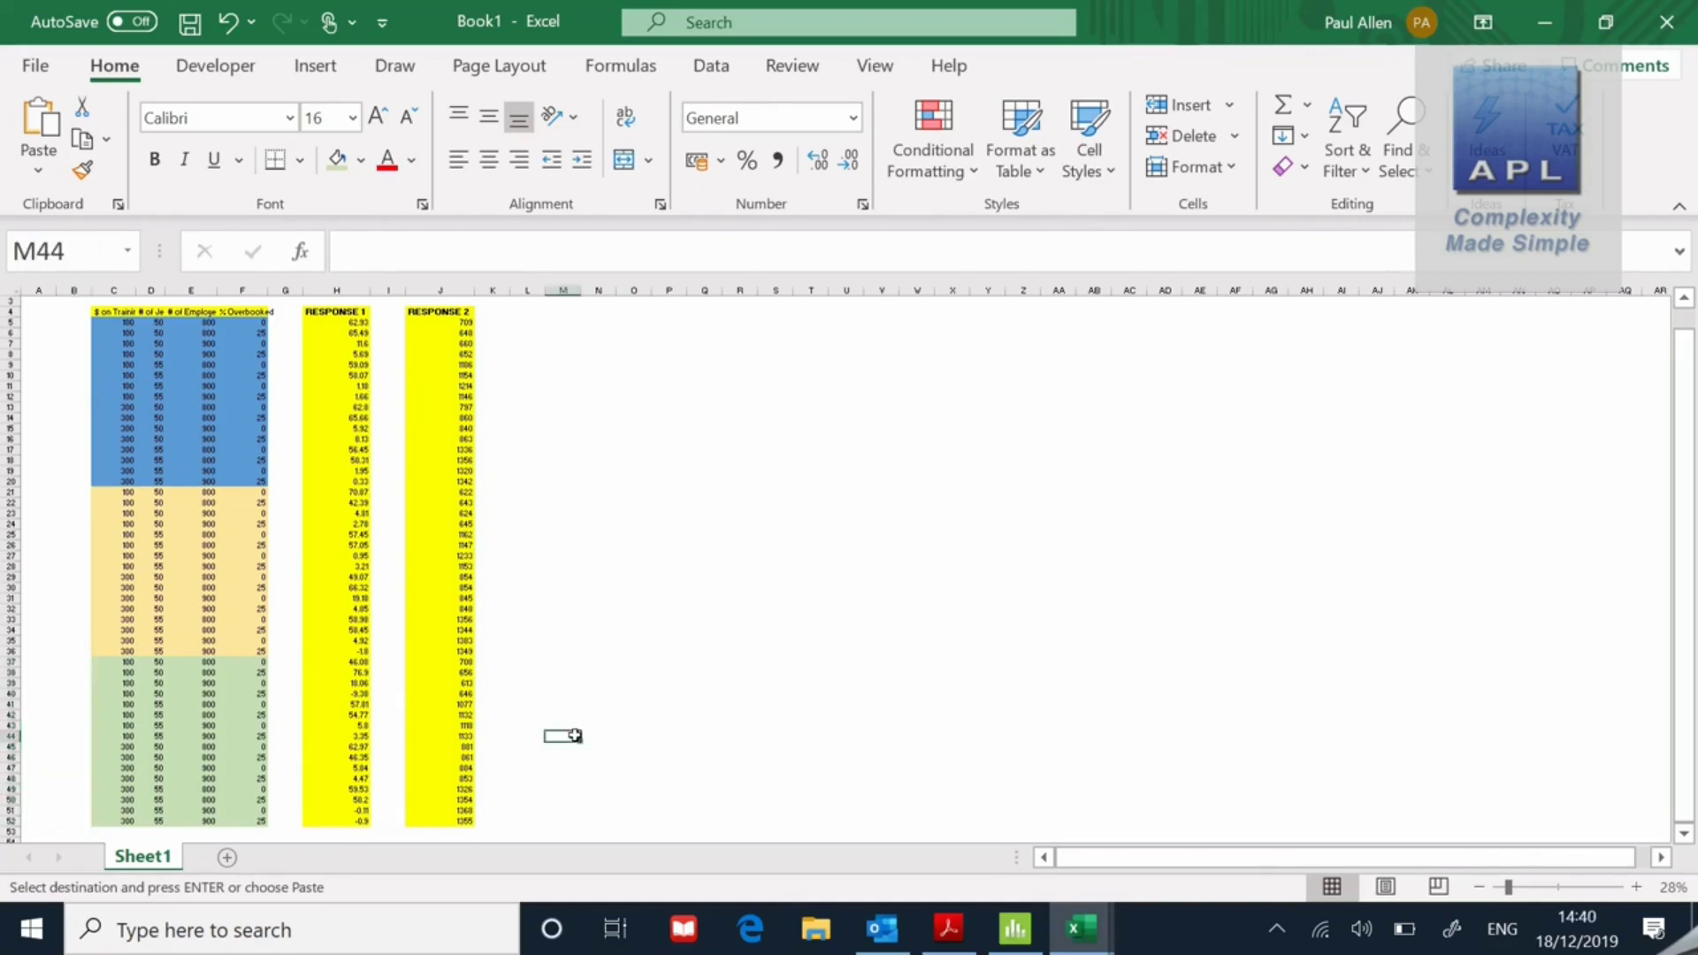
{"action": "left_click", "coordinate": [353, 311]}
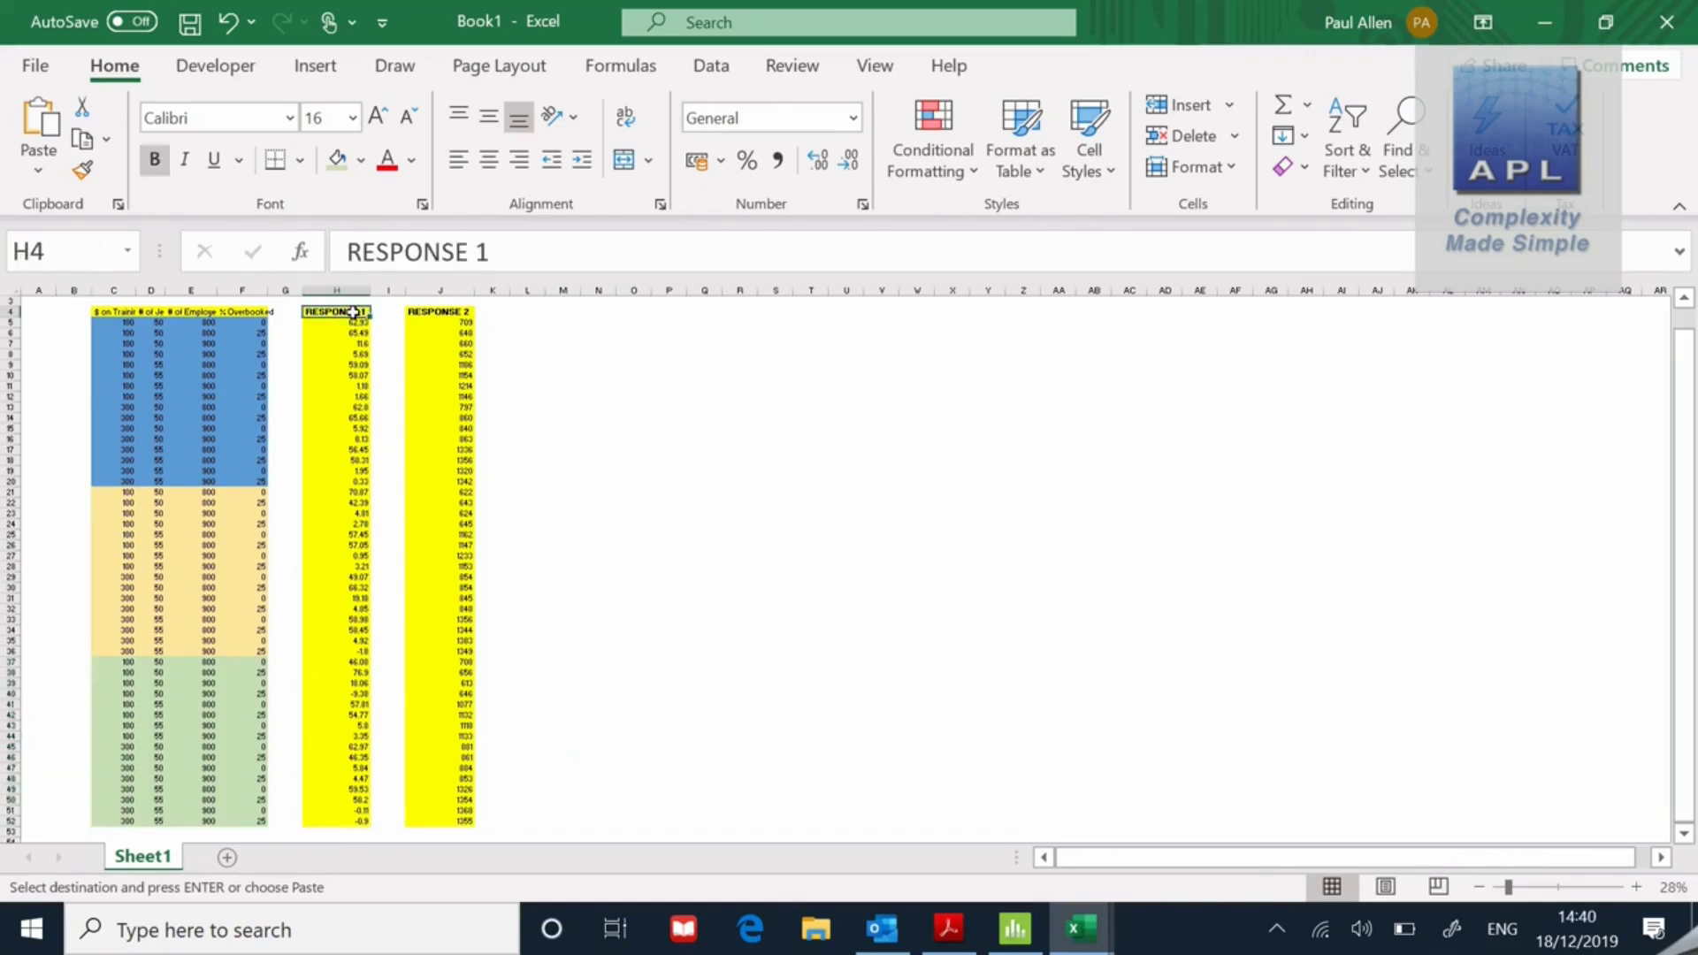
{"action": "left_click", "coordinate": [423, 311]}
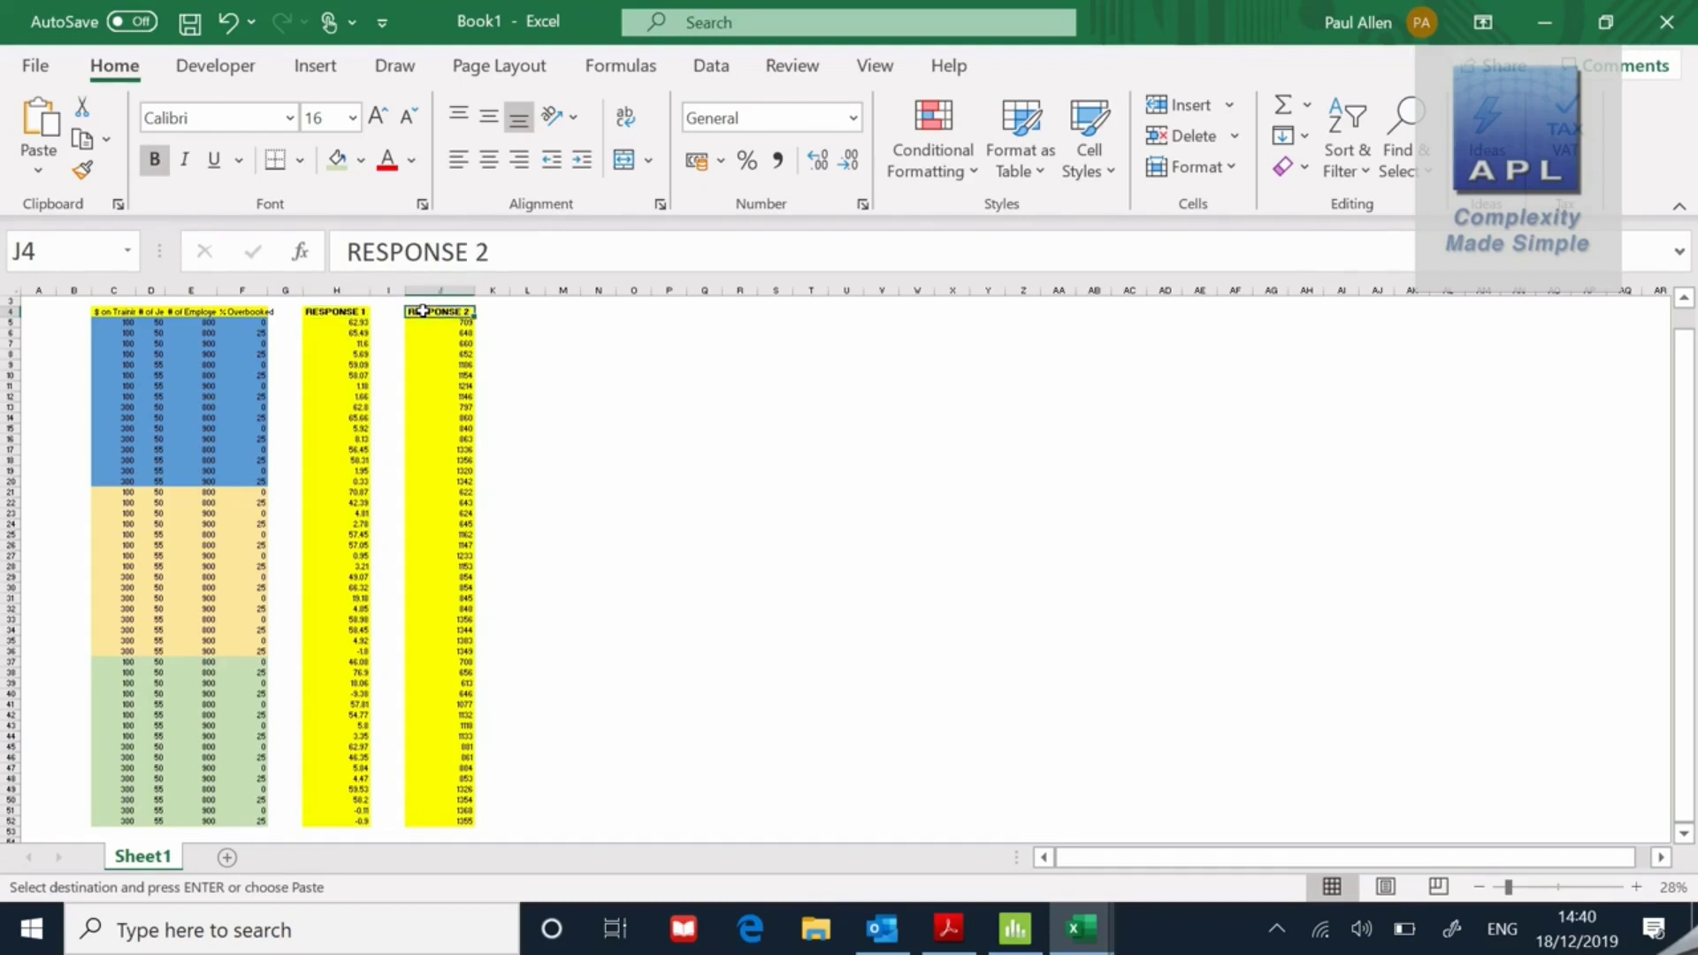
{"action": "left_click", "coordinate": [570, 353]}
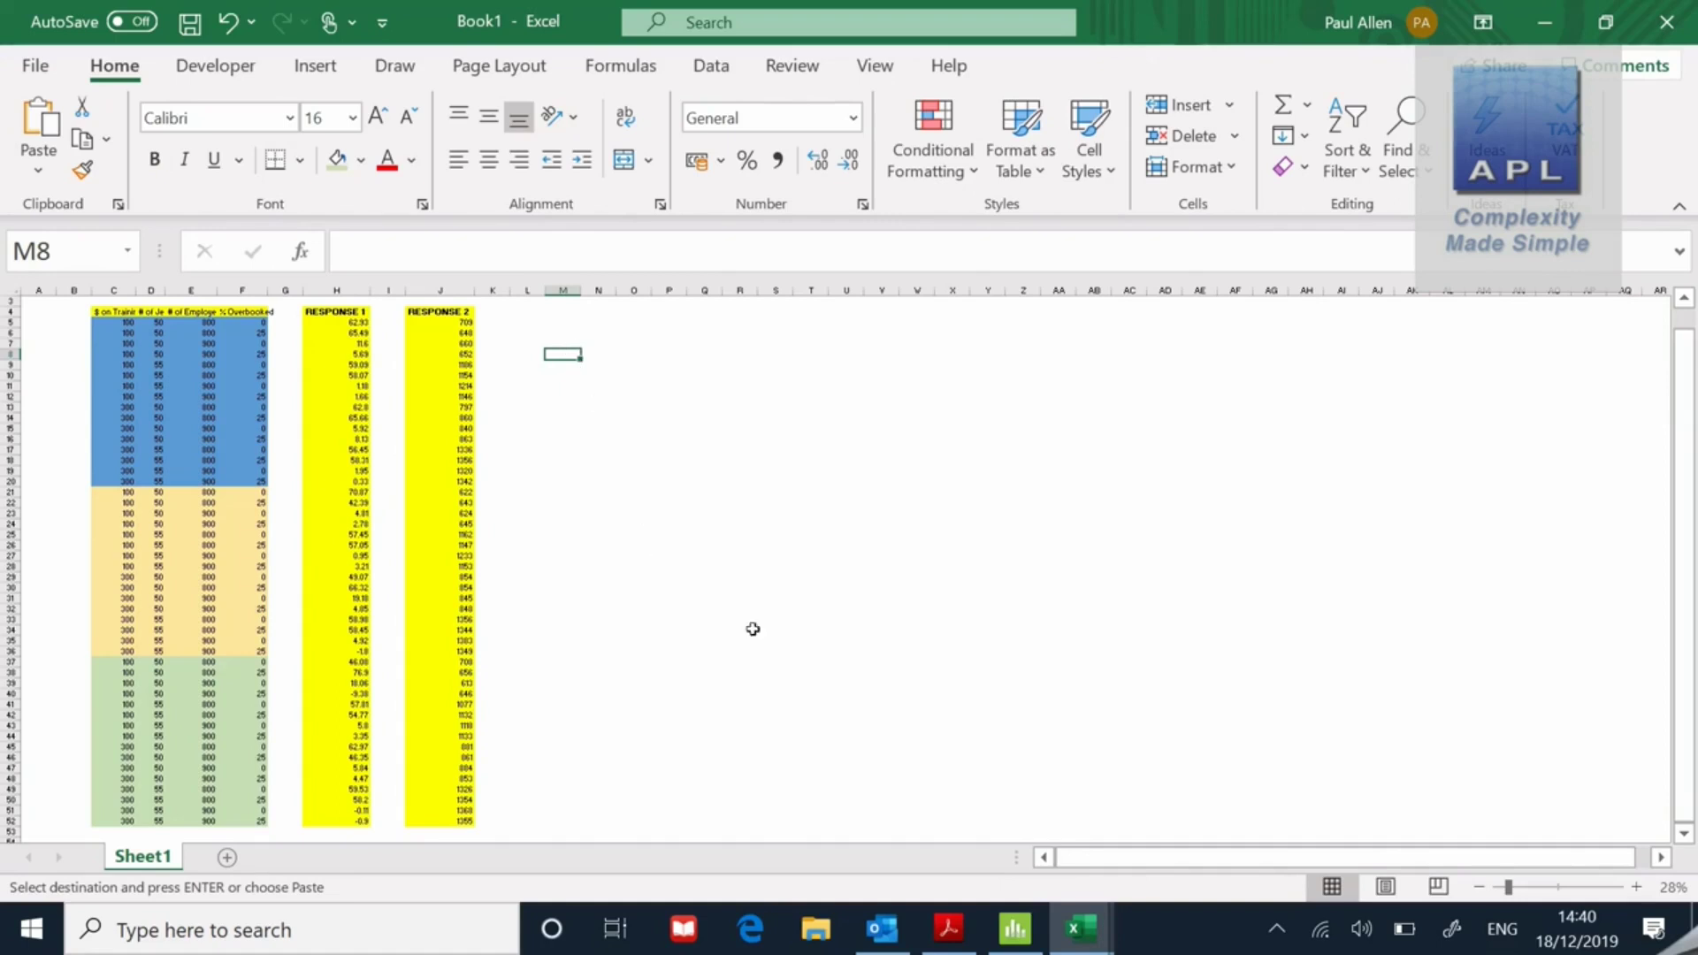
Switch to Minitab and start Analyze Factorial Design with Mean 1 and Mean 2 as the responses
{"action": "left_click", "coordinate": [1014, 929]}
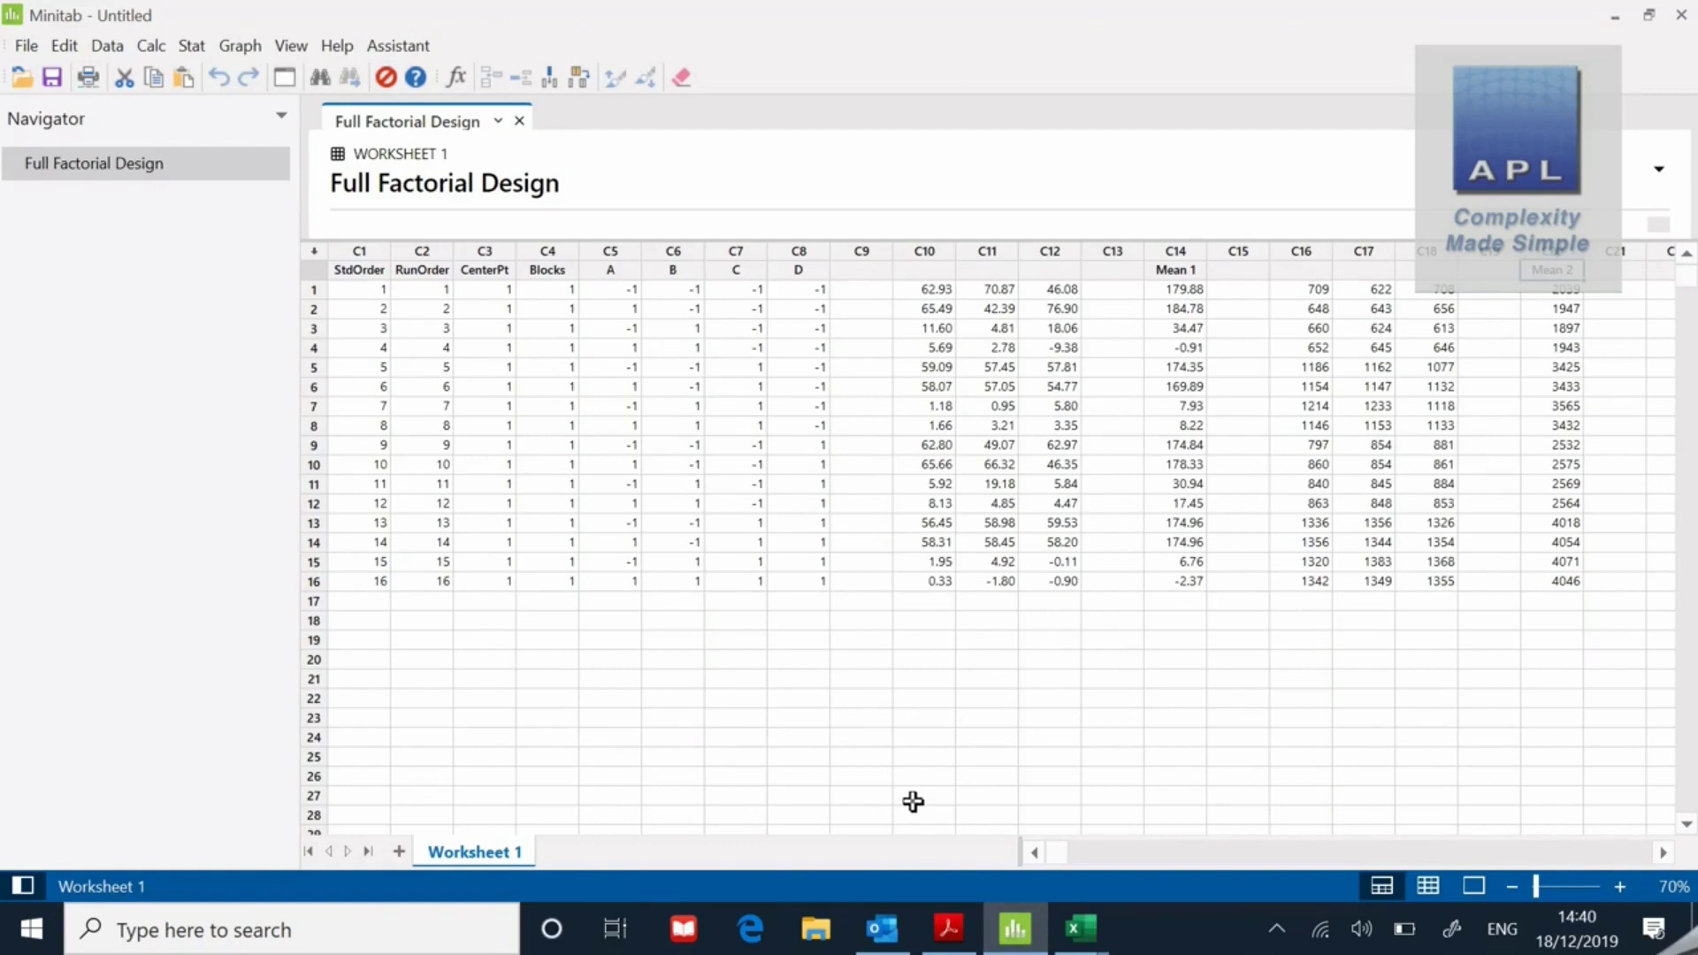
{"action": "left_click", "coordinate": [193, 48]}
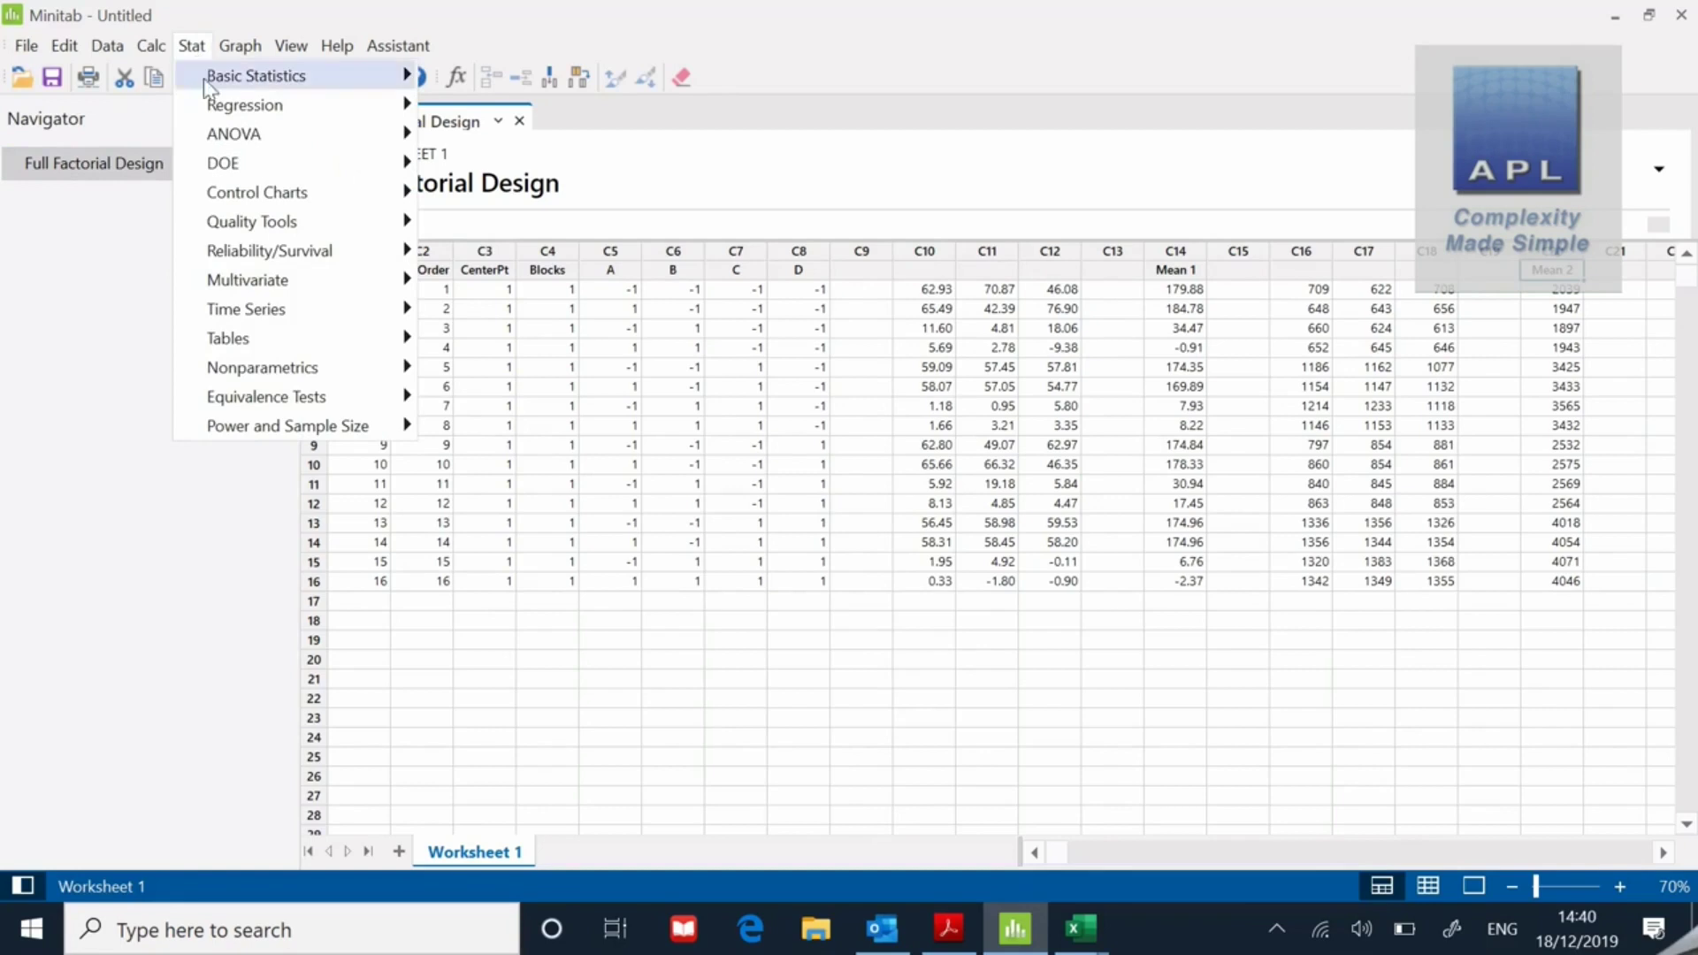
{"action": "mouse_move", "coordinate": [248, 165]}
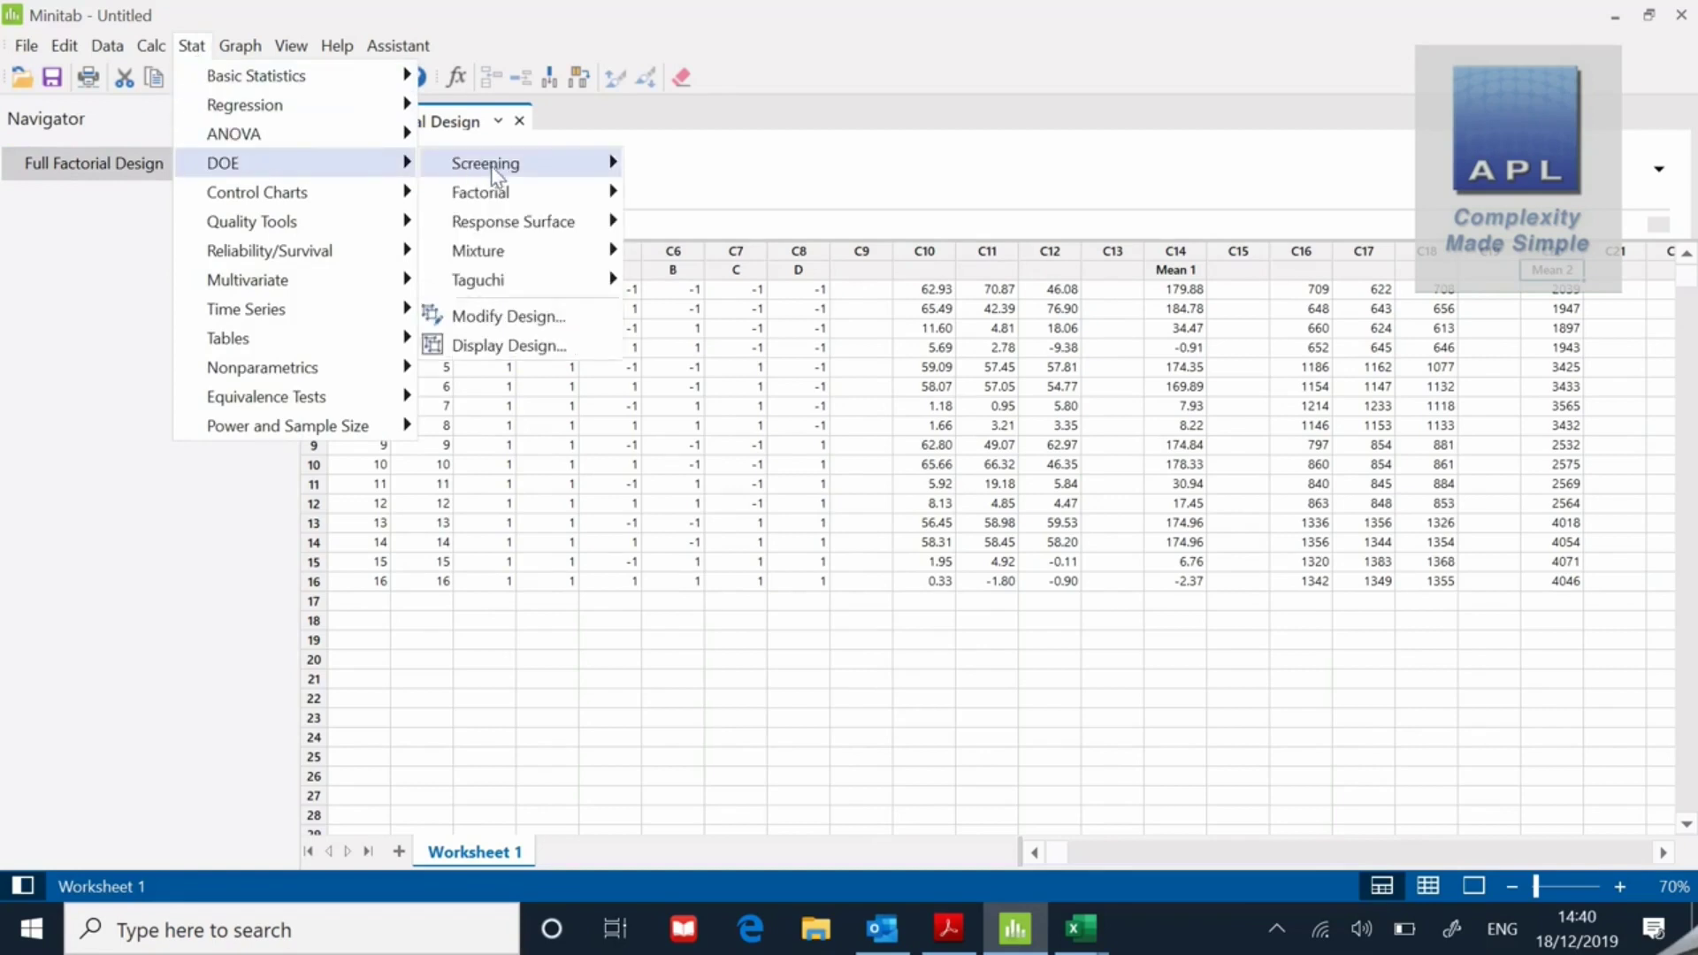
{"action": "mouse_move", "coordinate": [499, 195]}
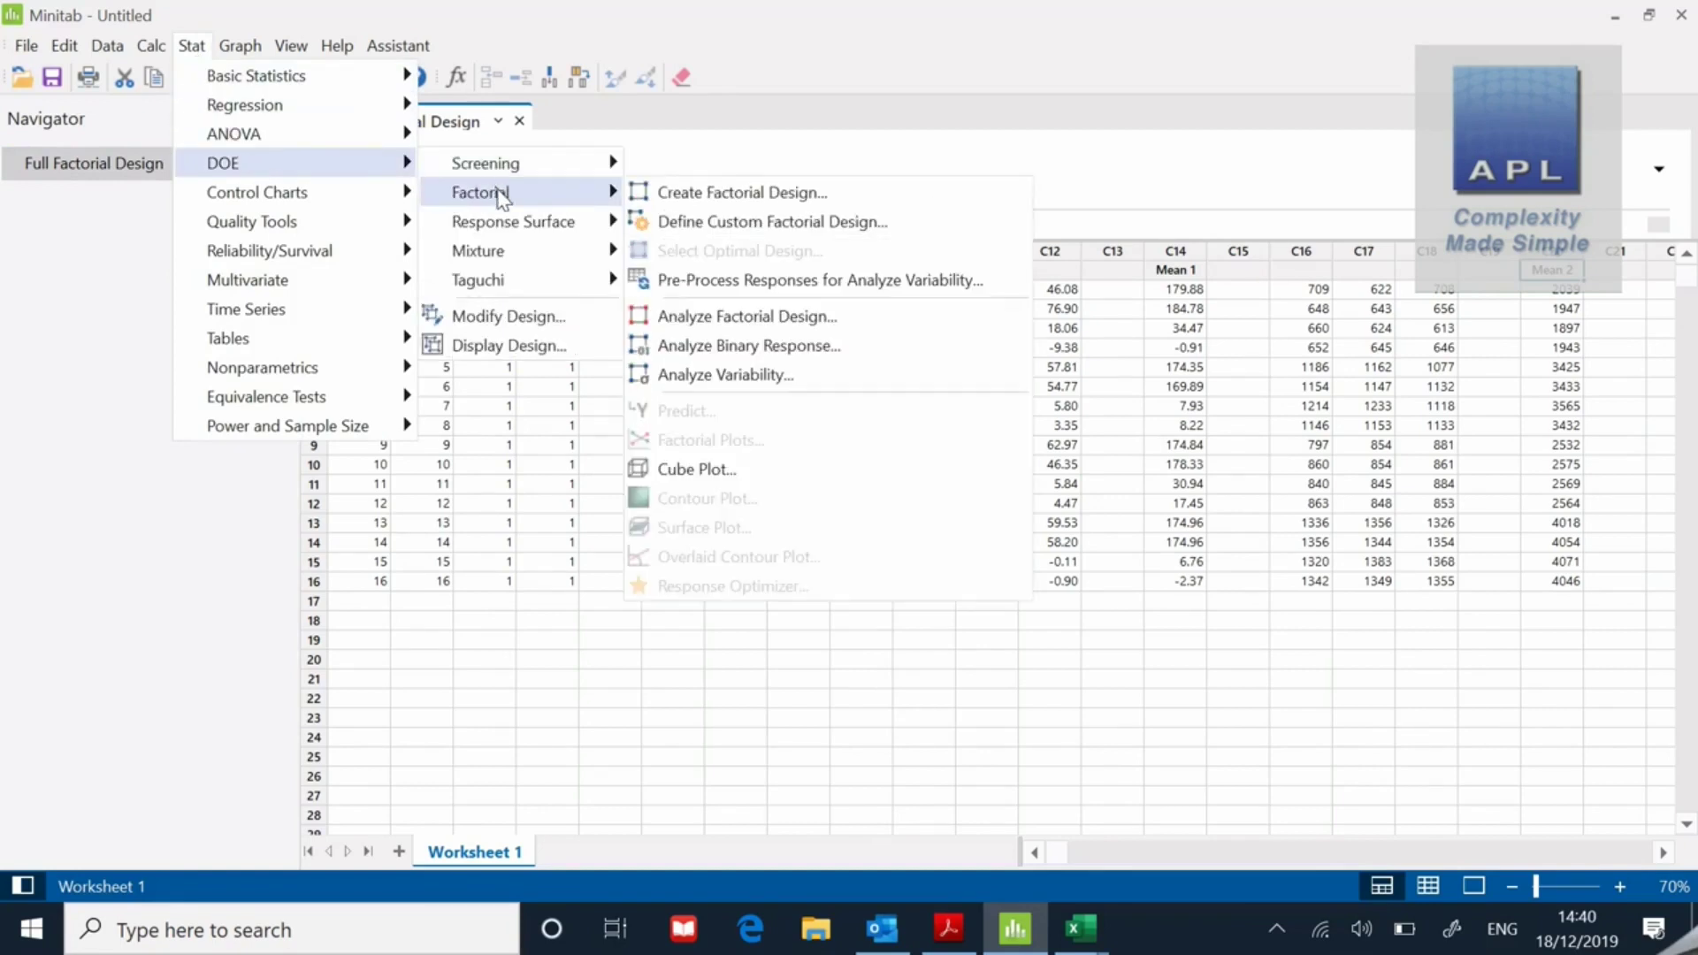
{"action": "left_click", "coordinate": [747, 318]}
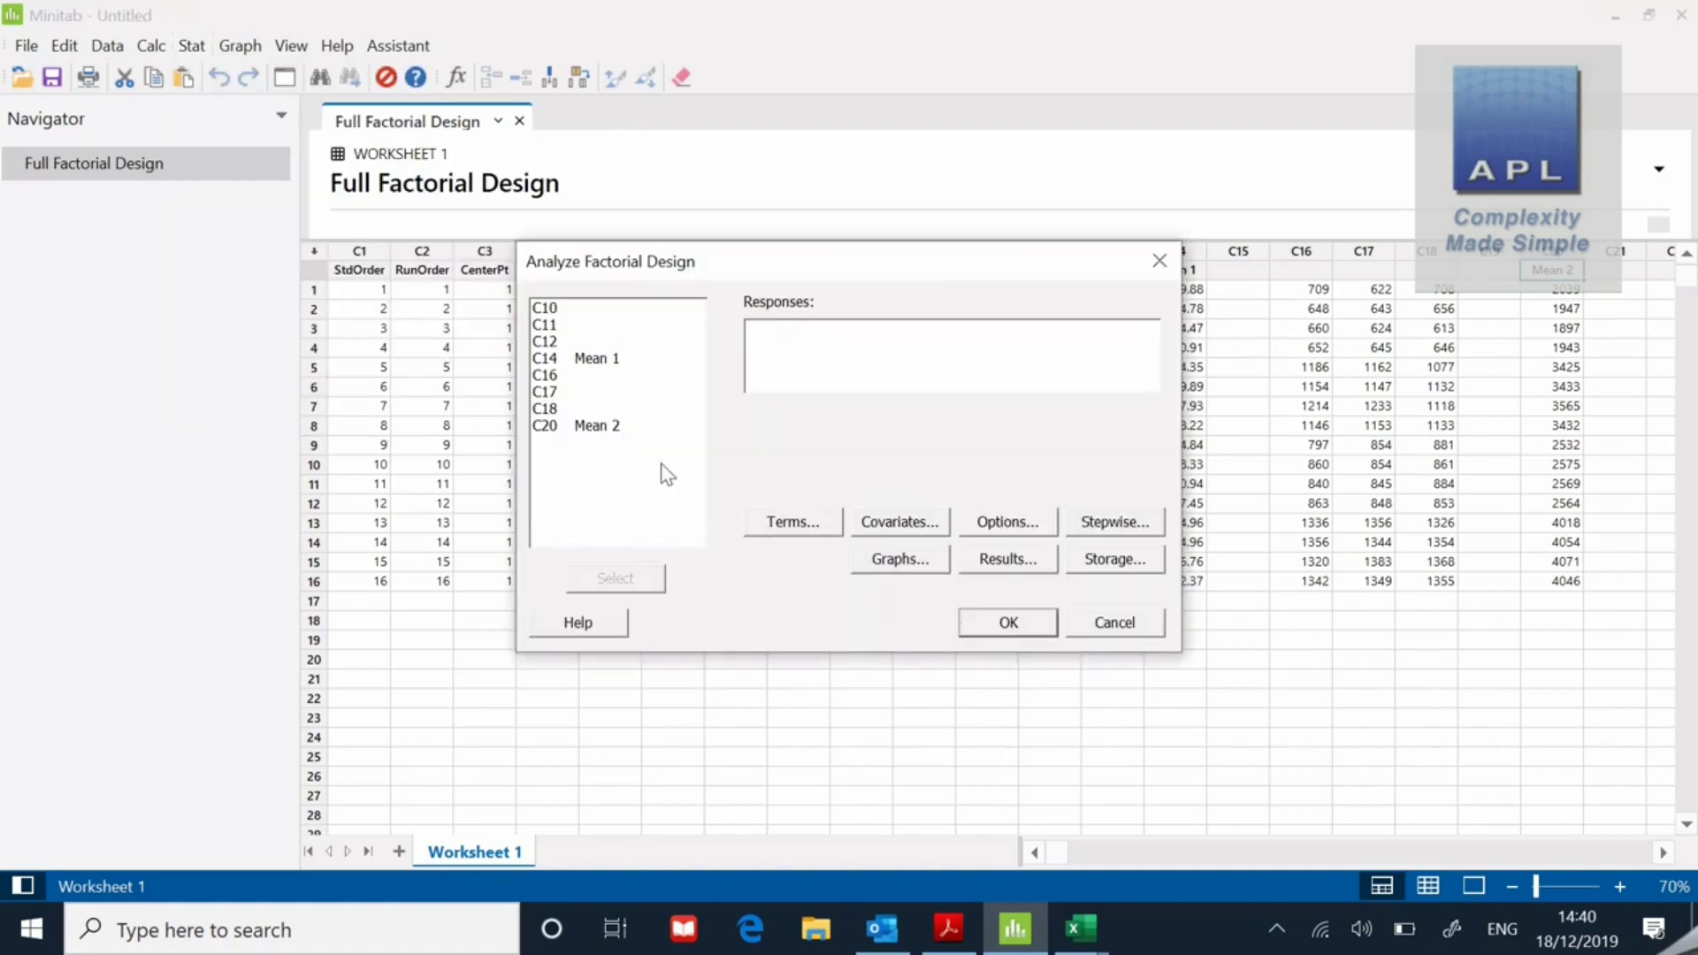
{"action": "double_click", "coordinate": [552, 362]}
{"action": "double_click", "coordinate": [583, 427]}
Remove the four-way interaction ABCD from the model's selected terms
{"action": "left_click", "coordinate": [792, 523]}
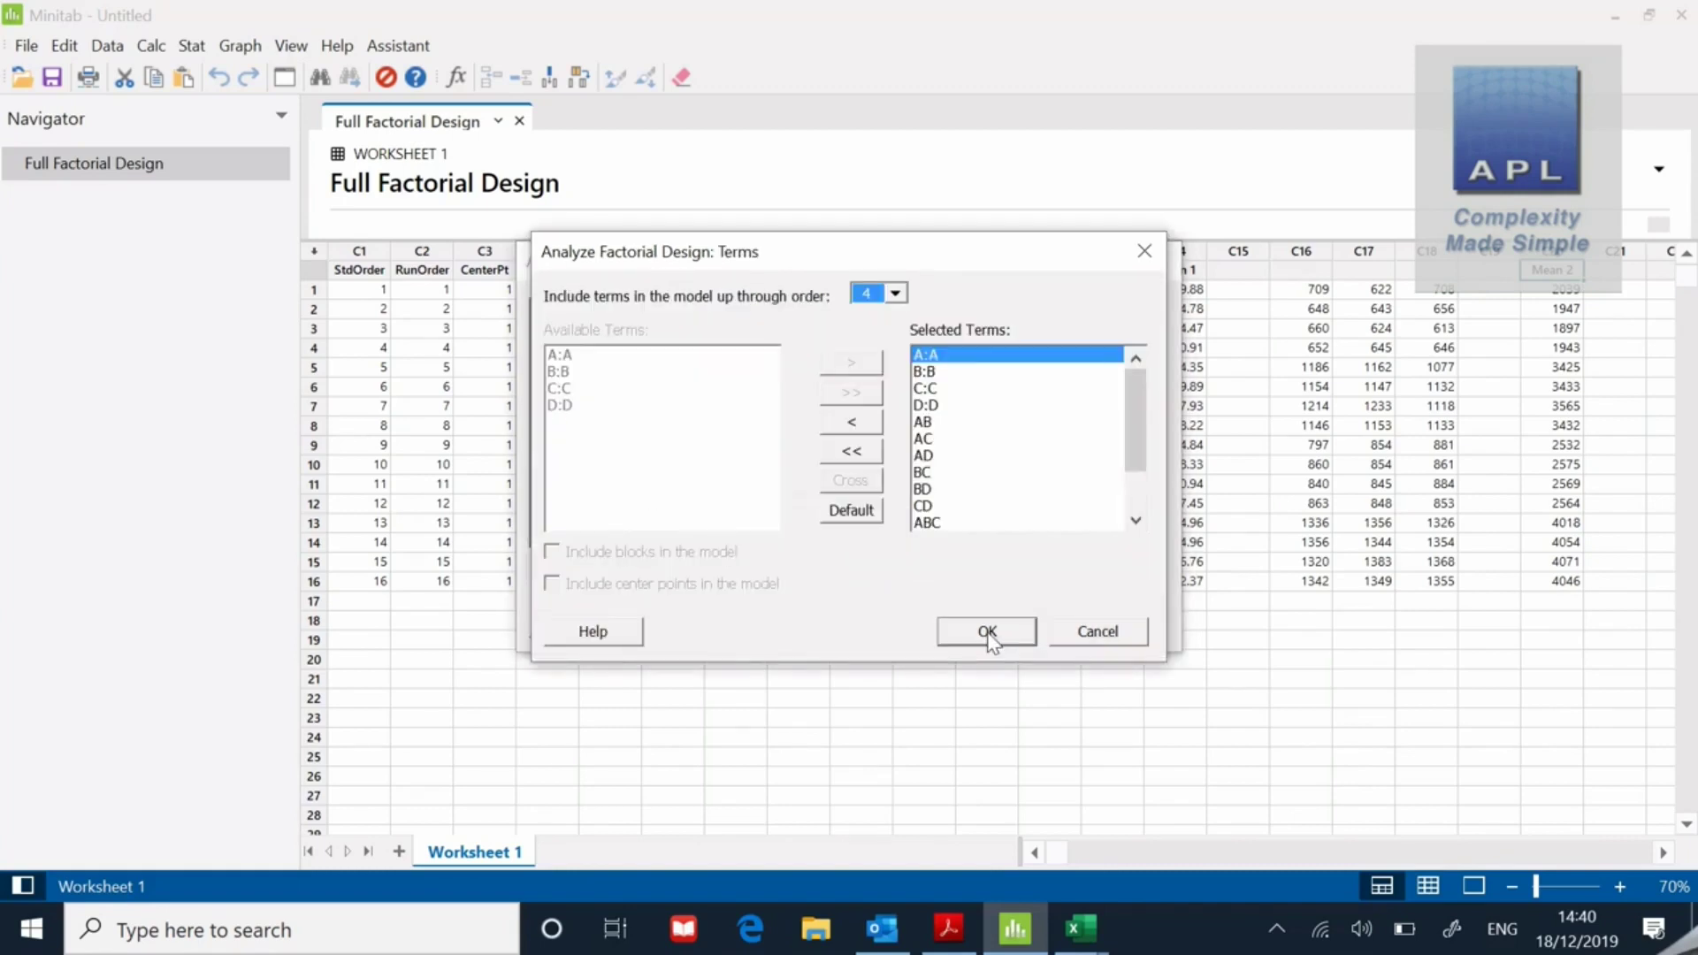
{"action": "left_click", "coordinate": [1136, 522]}
{"action": "left_click", "coordinate": [1137, 521]}
{"action": "left_click", "coordinate": [1136, 522]}
{"action": "left_click", "coordinate": [1136, 522]}
{"action": "left_click", "coordinate": [1136, 522]}
{"action": "left_click", "coordinate": [1136, 522]}
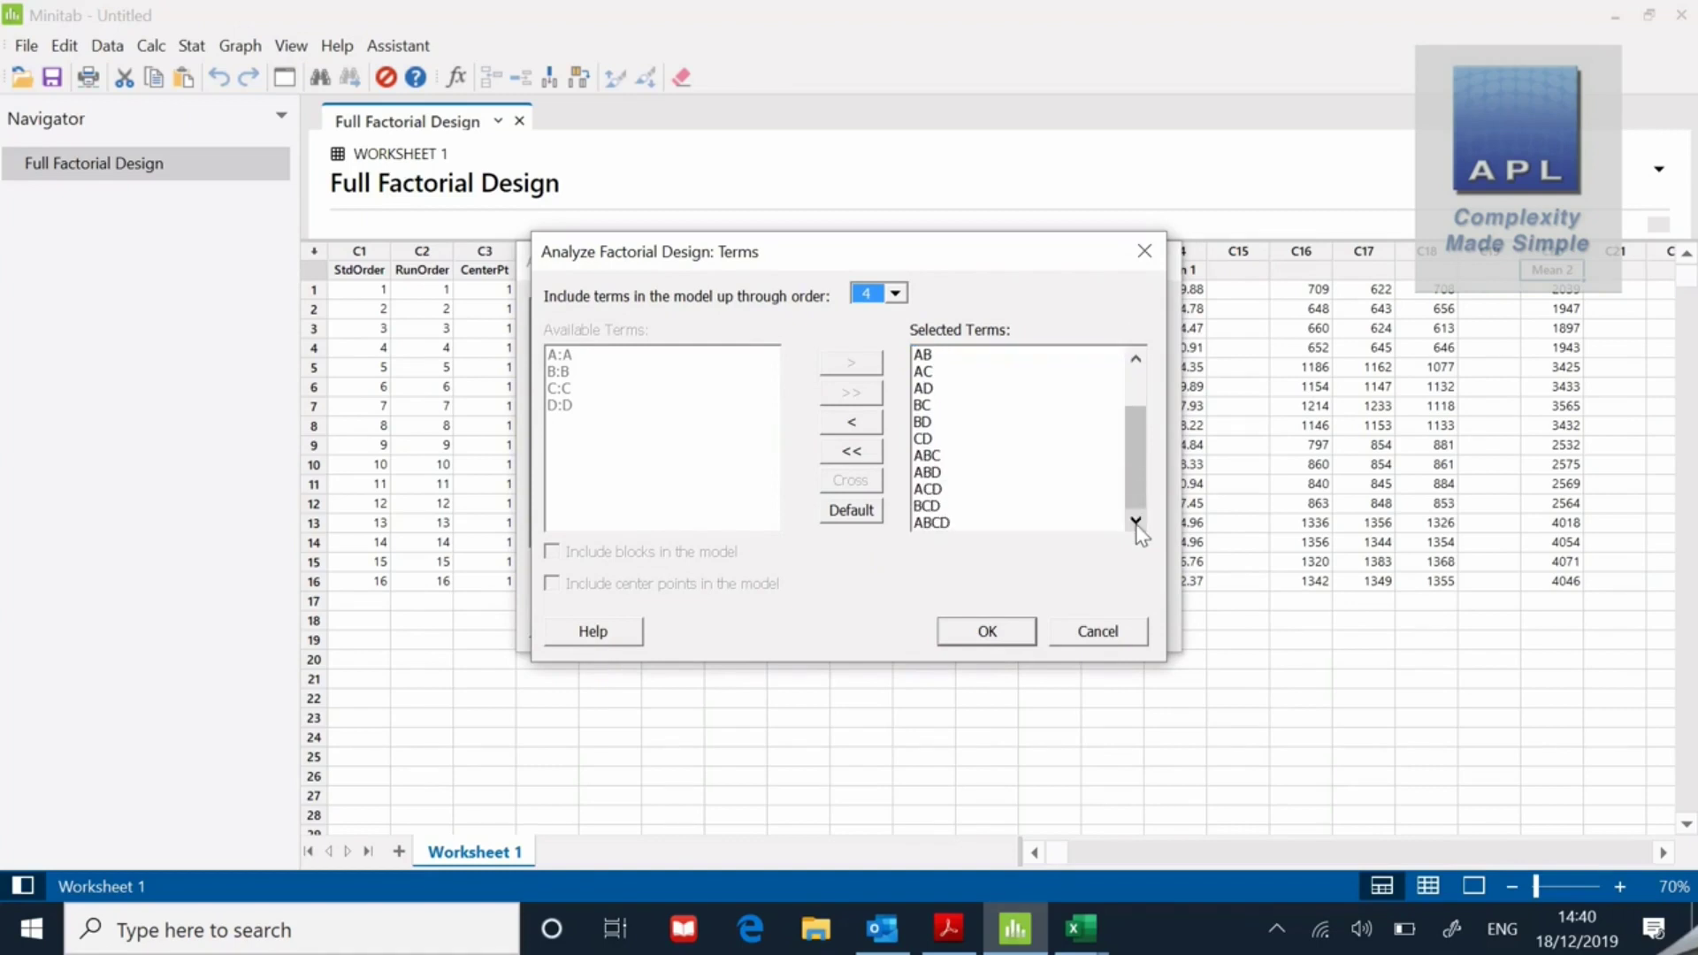
{"action": "left_click", "coordinate": [942, 526]}
{"action": "left_click", "coordinate": [852, 424]}
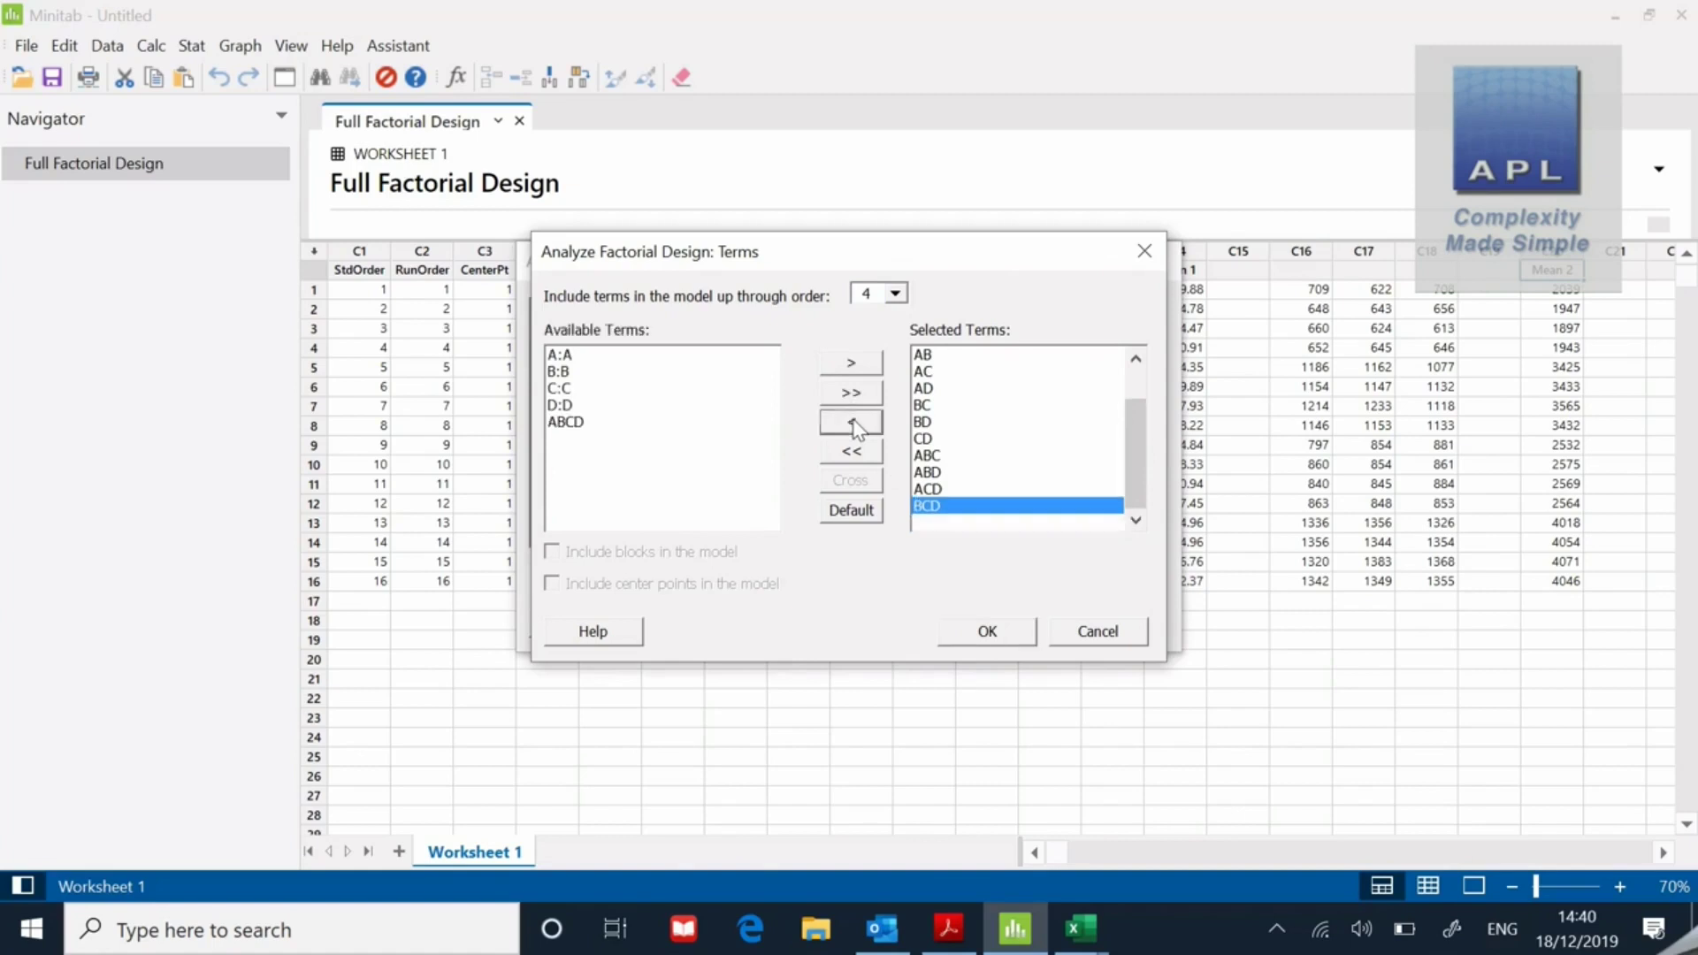
{"action": "left_click", "coordinate": [987, 631]}
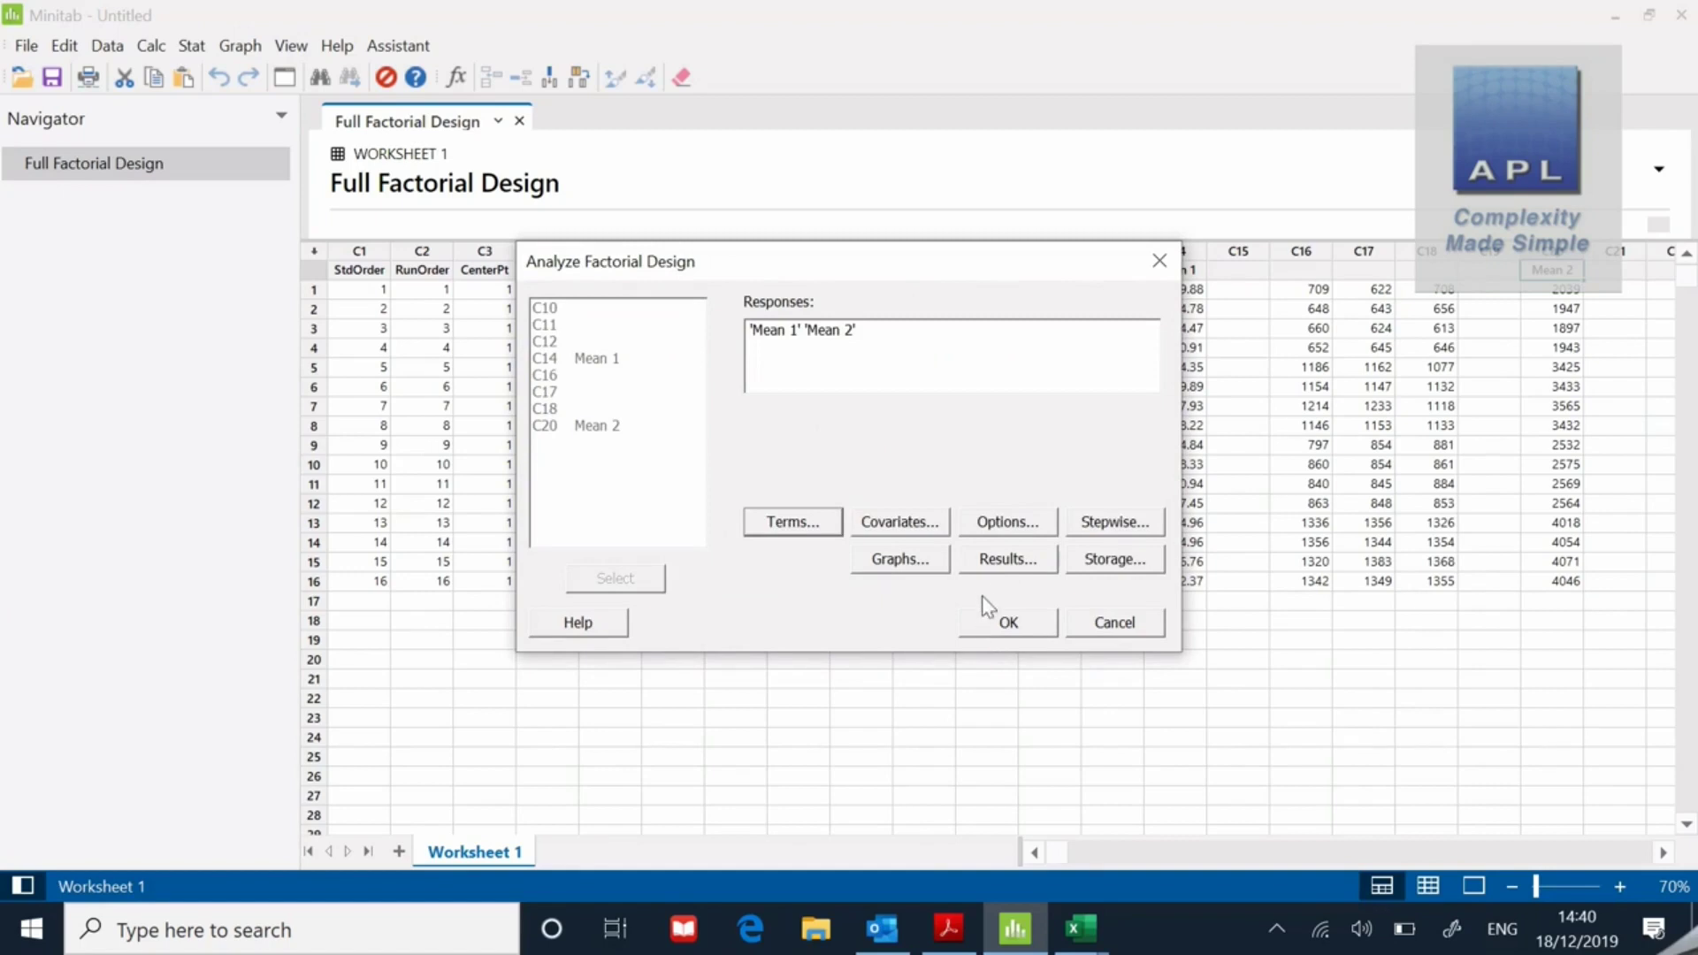
Limit the displayed results tables to the regression equation only and run the factorial analysis
{"action": "left_click", "coordinate": [998, 527]}
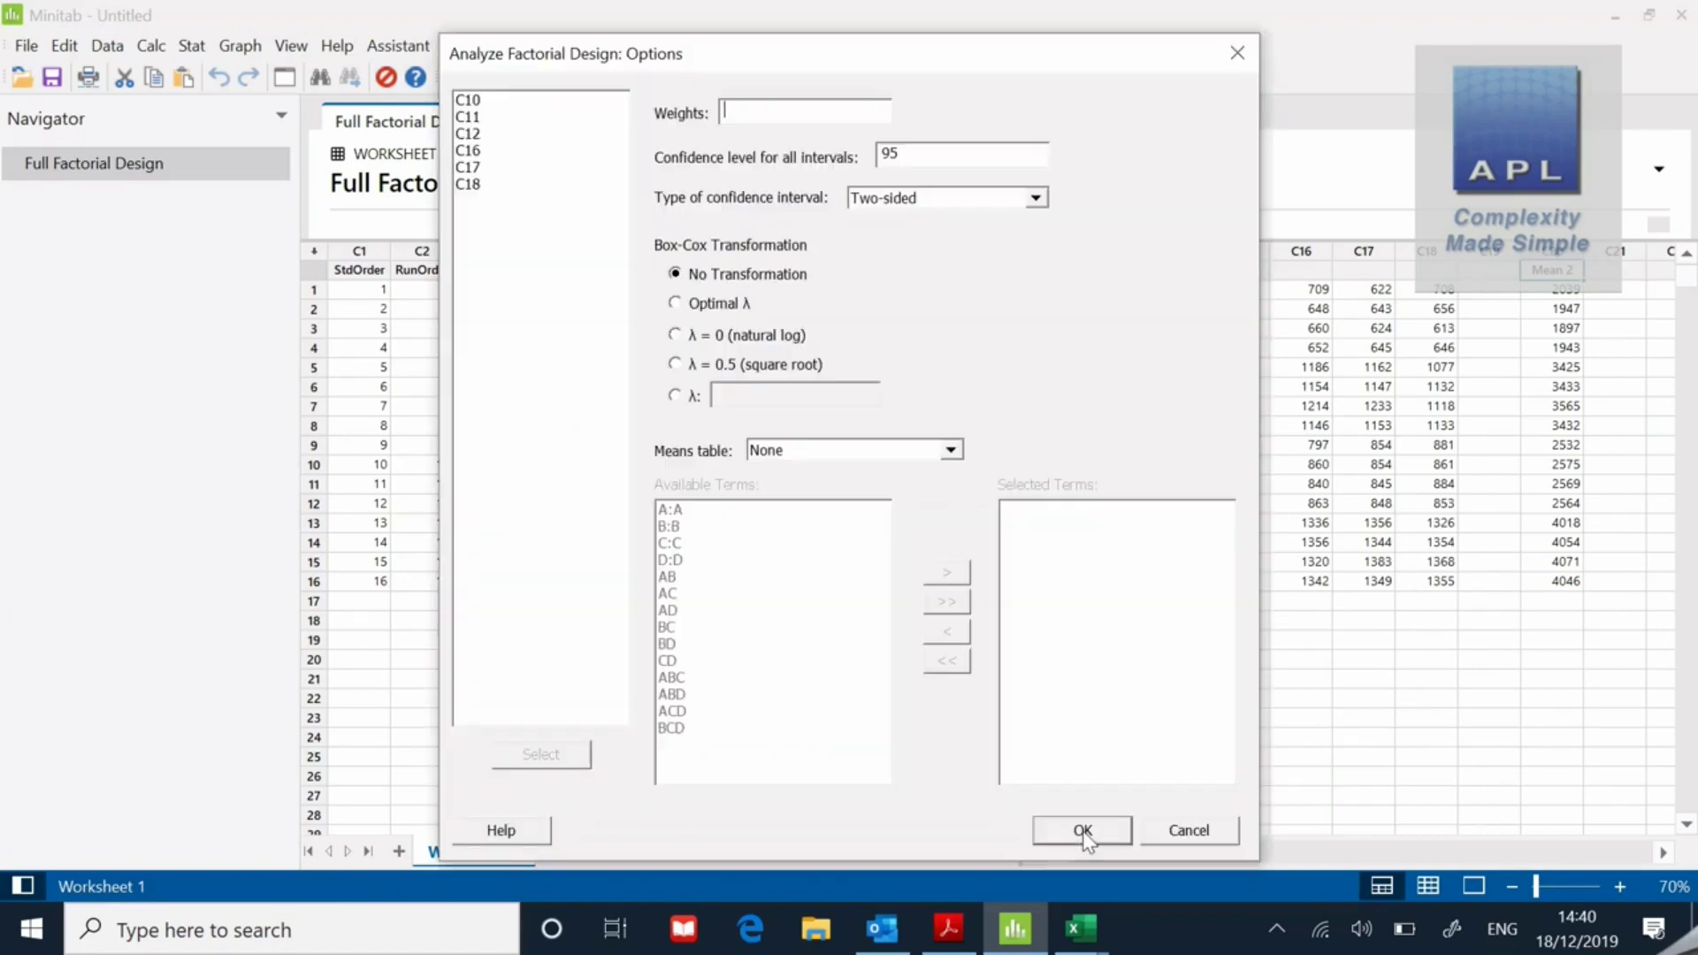
{"action": "left_click", "coordinate": [1164, 838]}
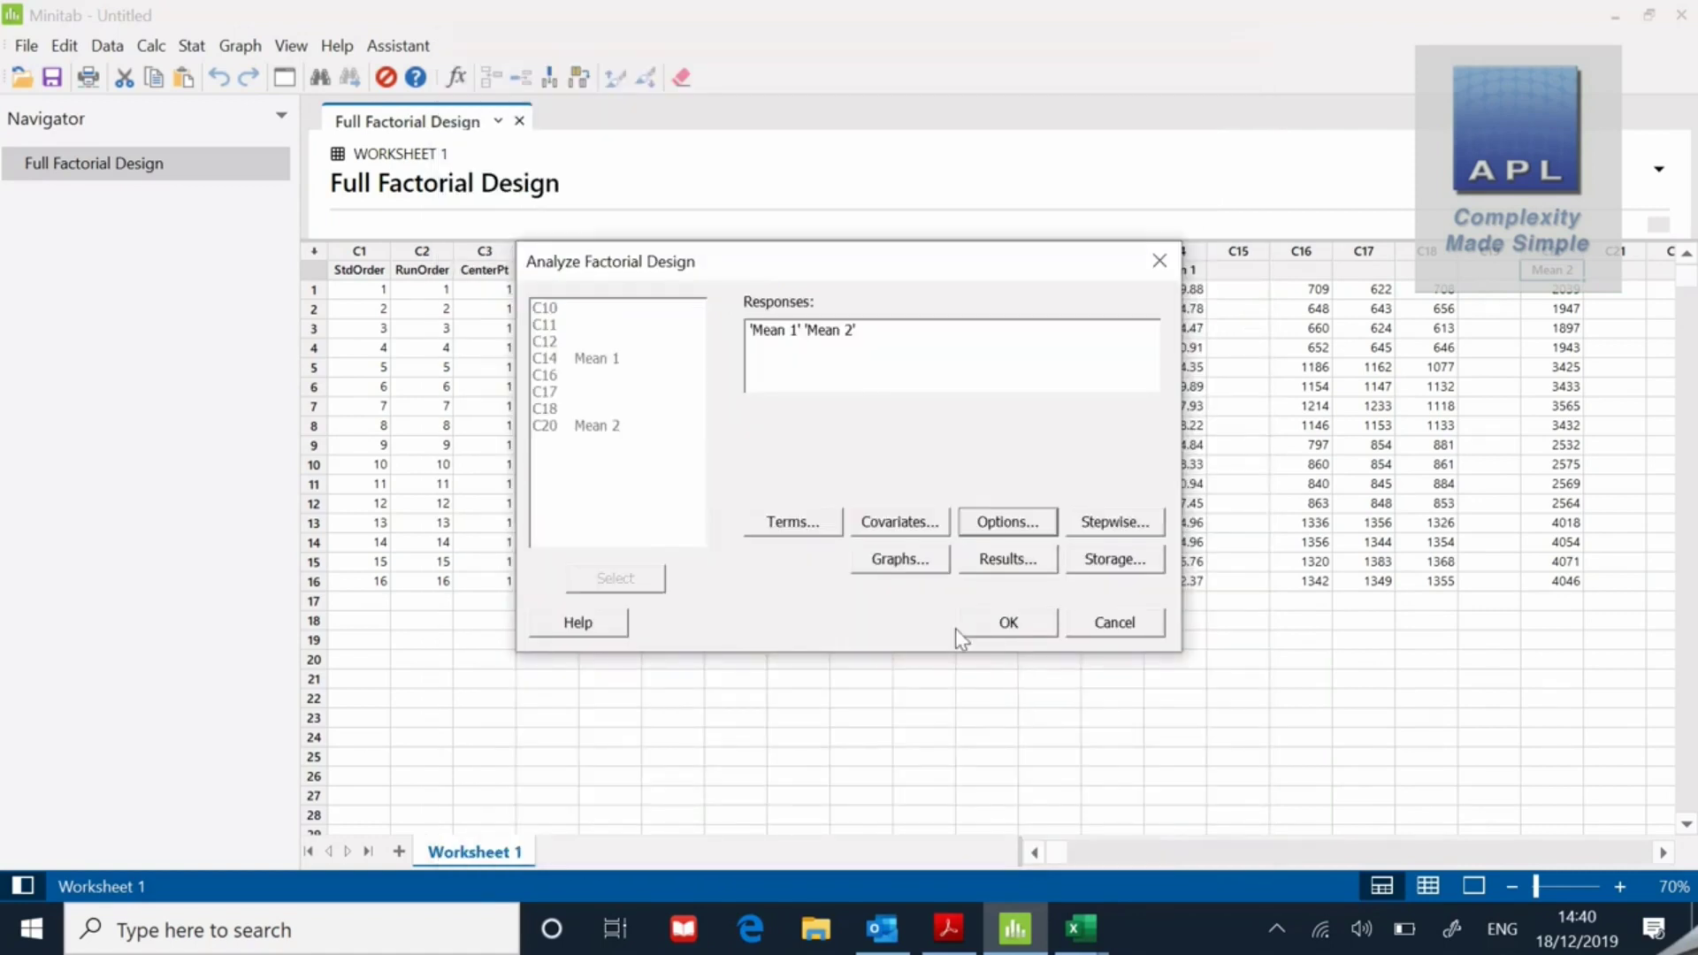
{"action": "left_click", "coordinate": [992, 561]}
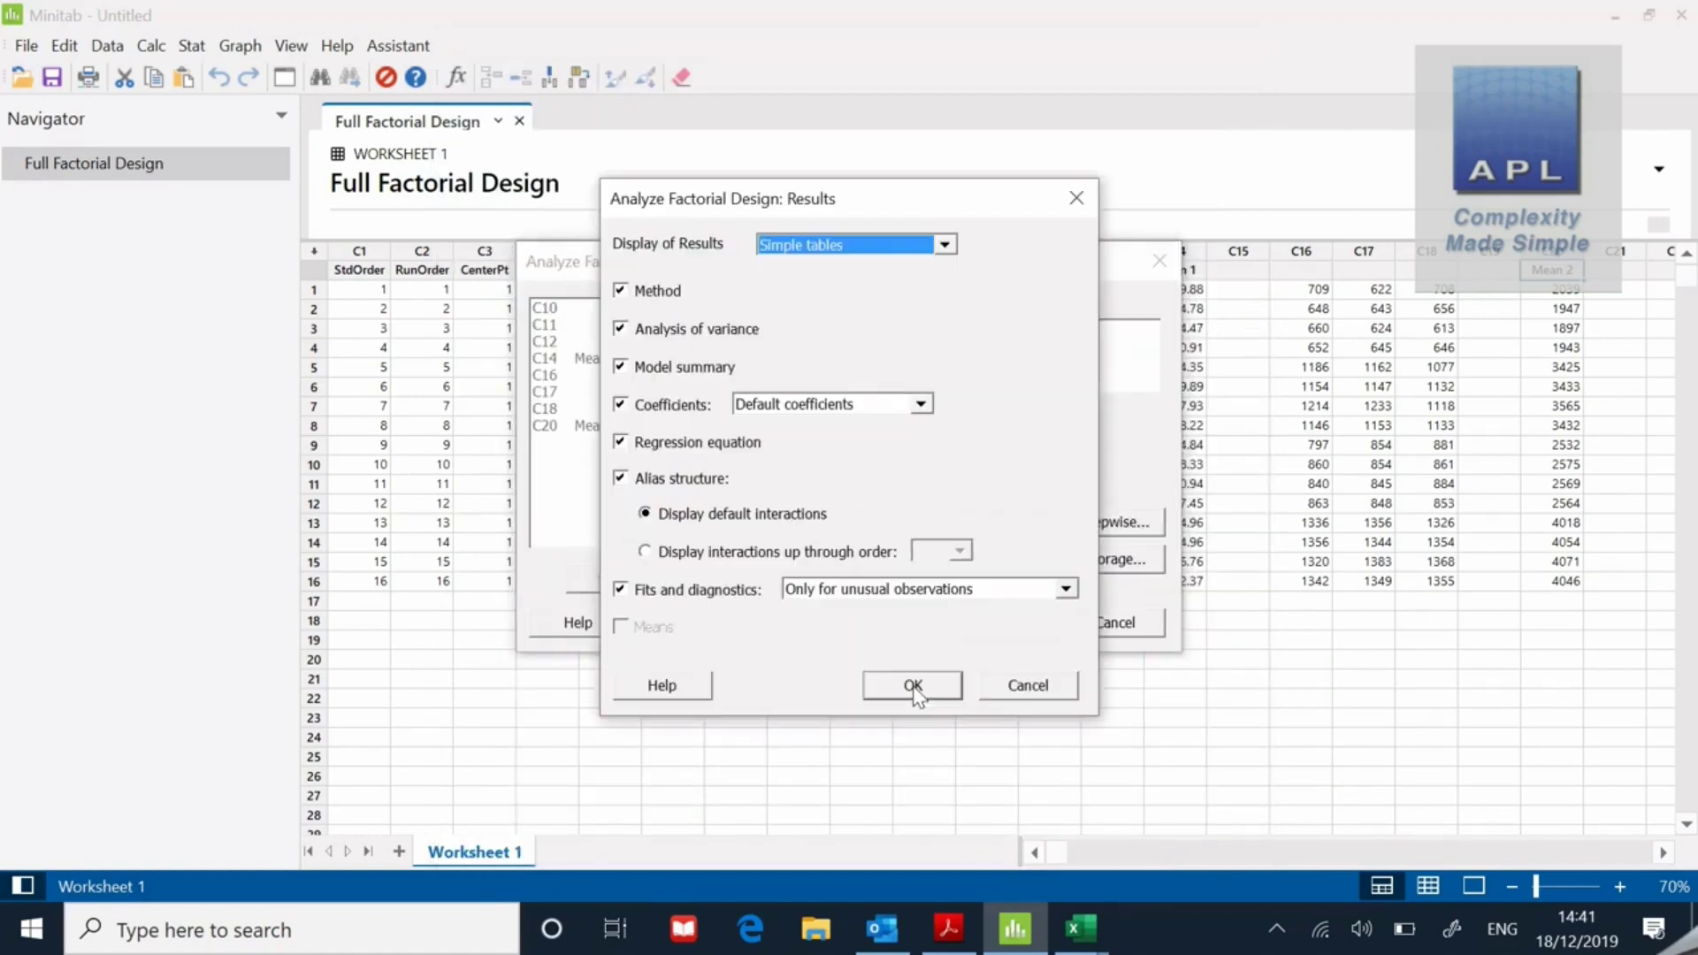
{"action": "left_click", "coordinate": [627, 478]}
{"action": "left_click", "coordinate": [623, 407]}
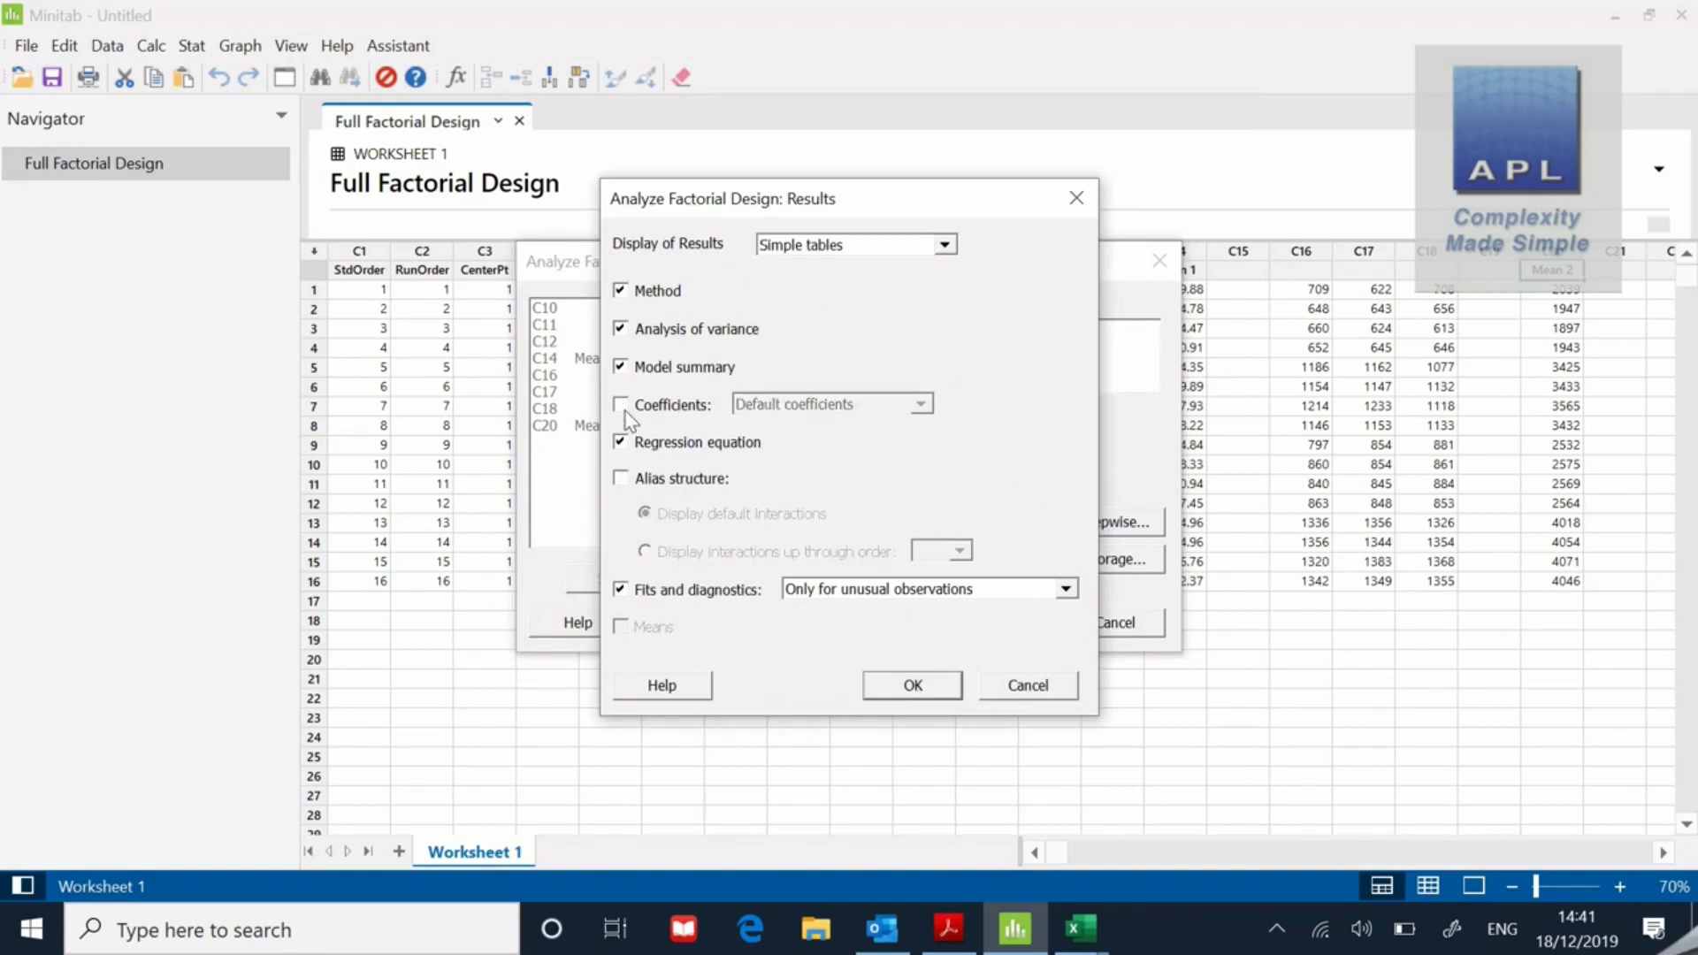
{"action": "left_click", "coordinate": [623, 369]}
{"action": "left_click", "coordinate": [621, 292]}
{"action": "left_click", "coordinate": [621, 590]}
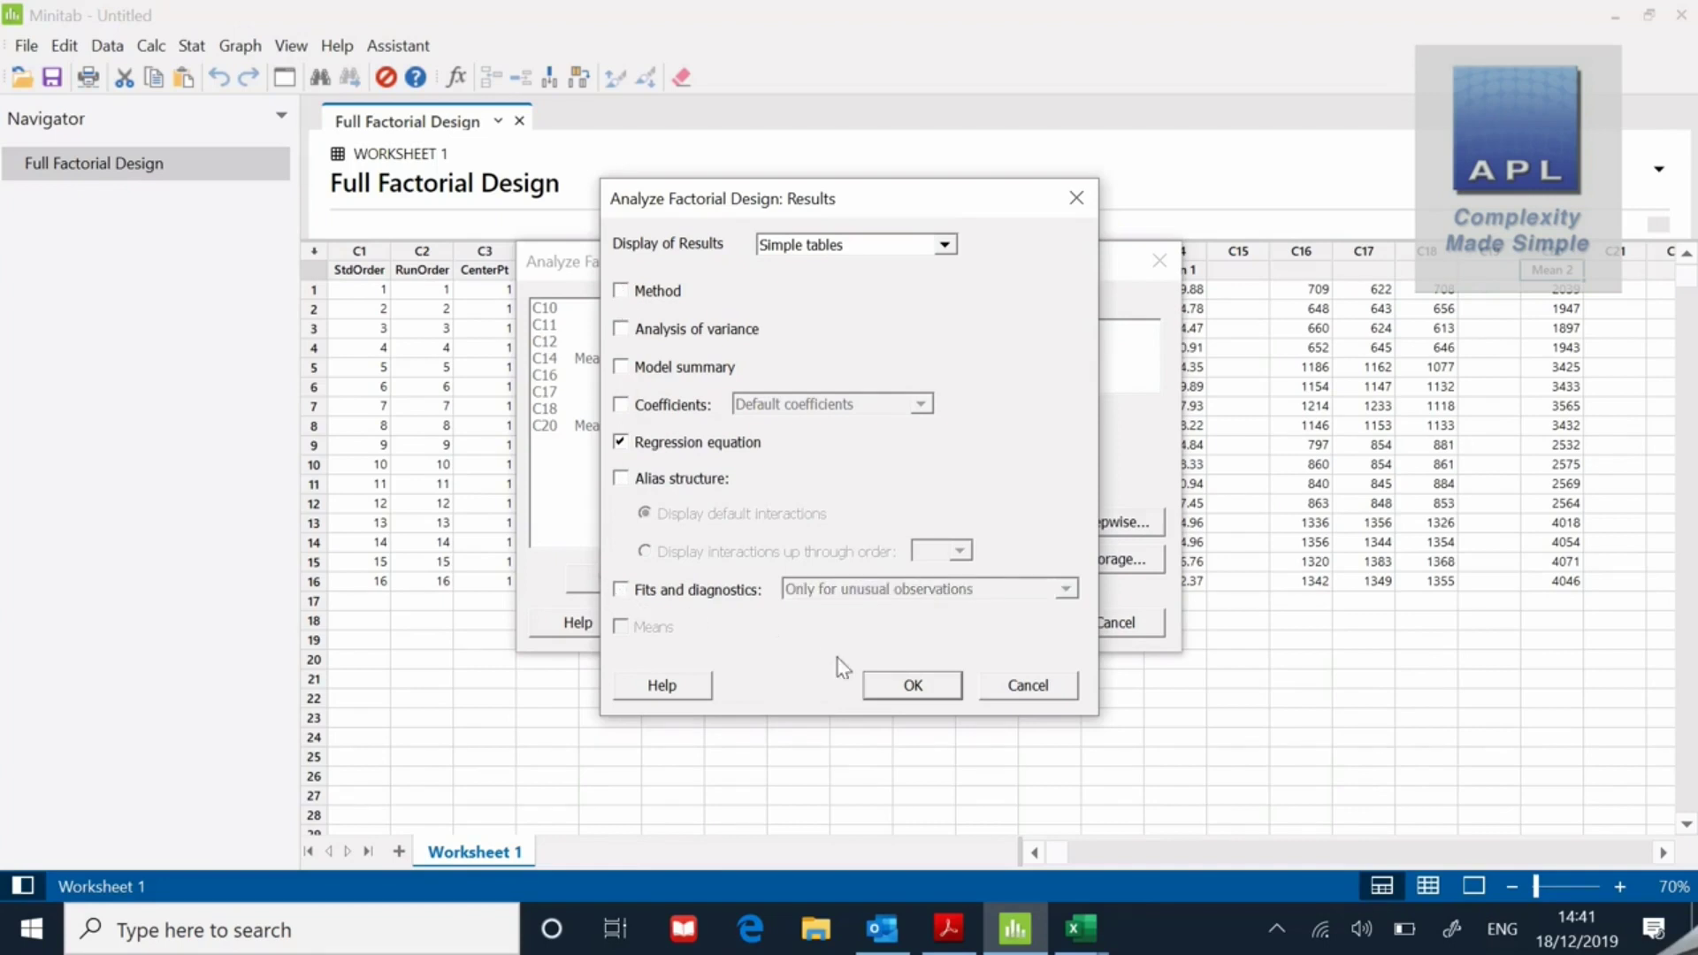
{"action": "left_click", "coordinate": [895, 688]}
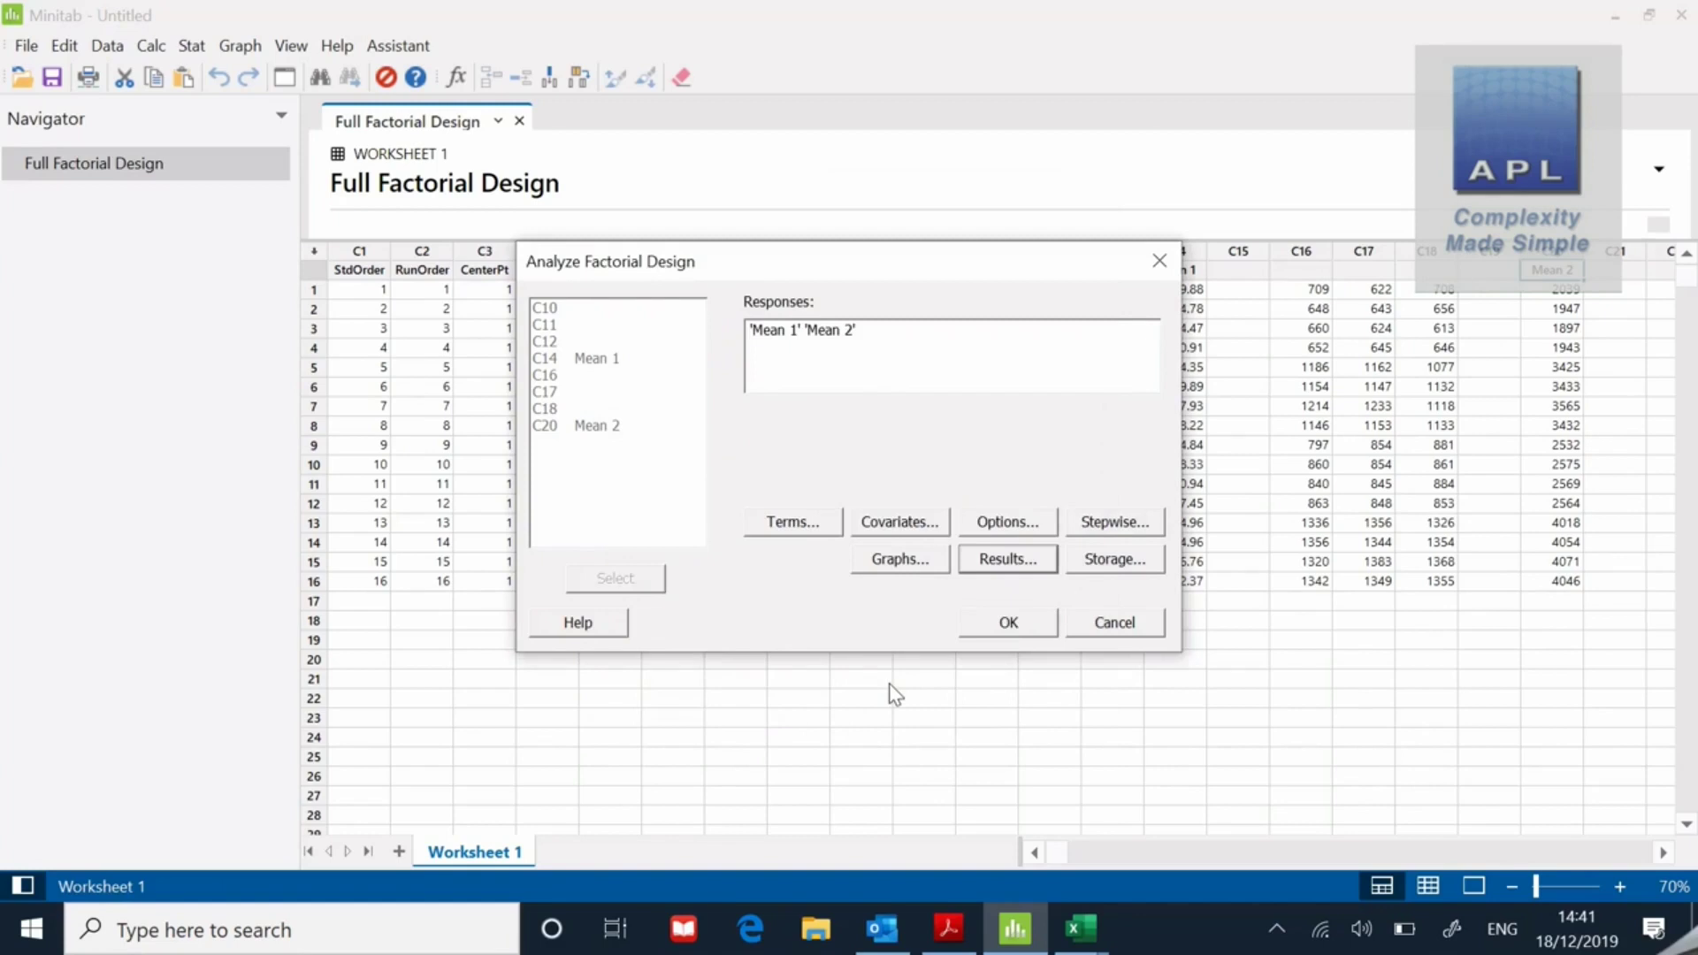
{"action": "left_click", "coordinate": [1003, 625]}
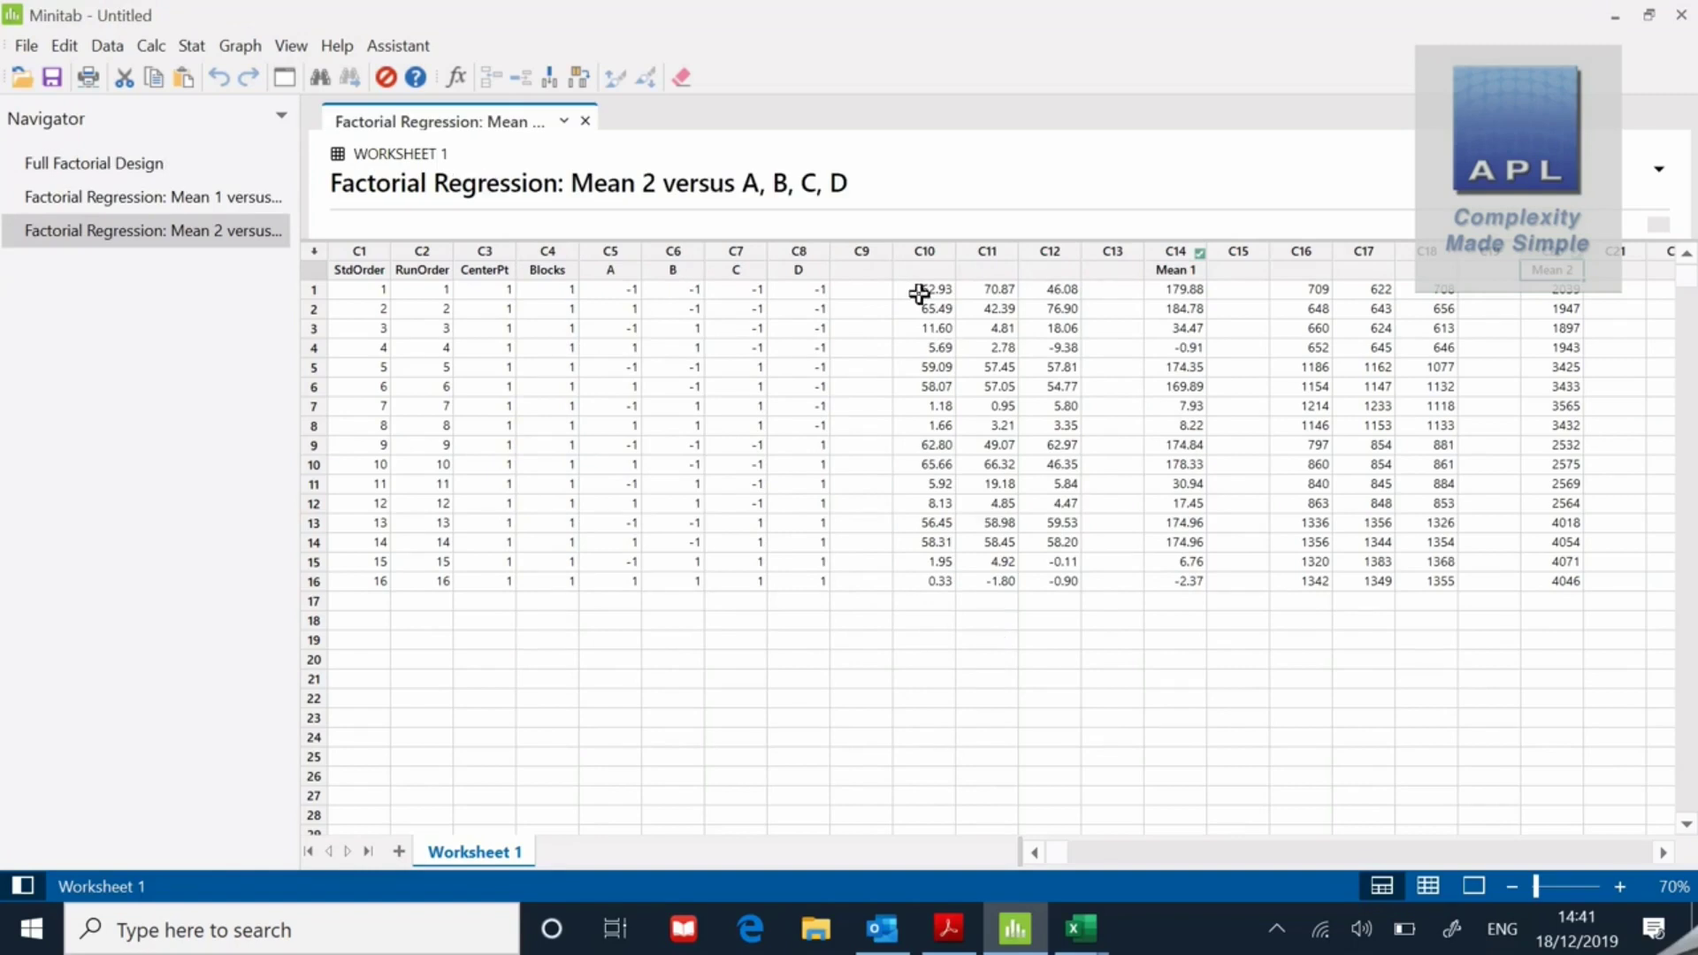
Enlarge the output area and compare the regression equations and Pareto charts of standardized effects for Mean 1 and Mean 2
{"action": "left_click_drag", "start_coordinate": [904, 237], "coordinate": [939, 629]}
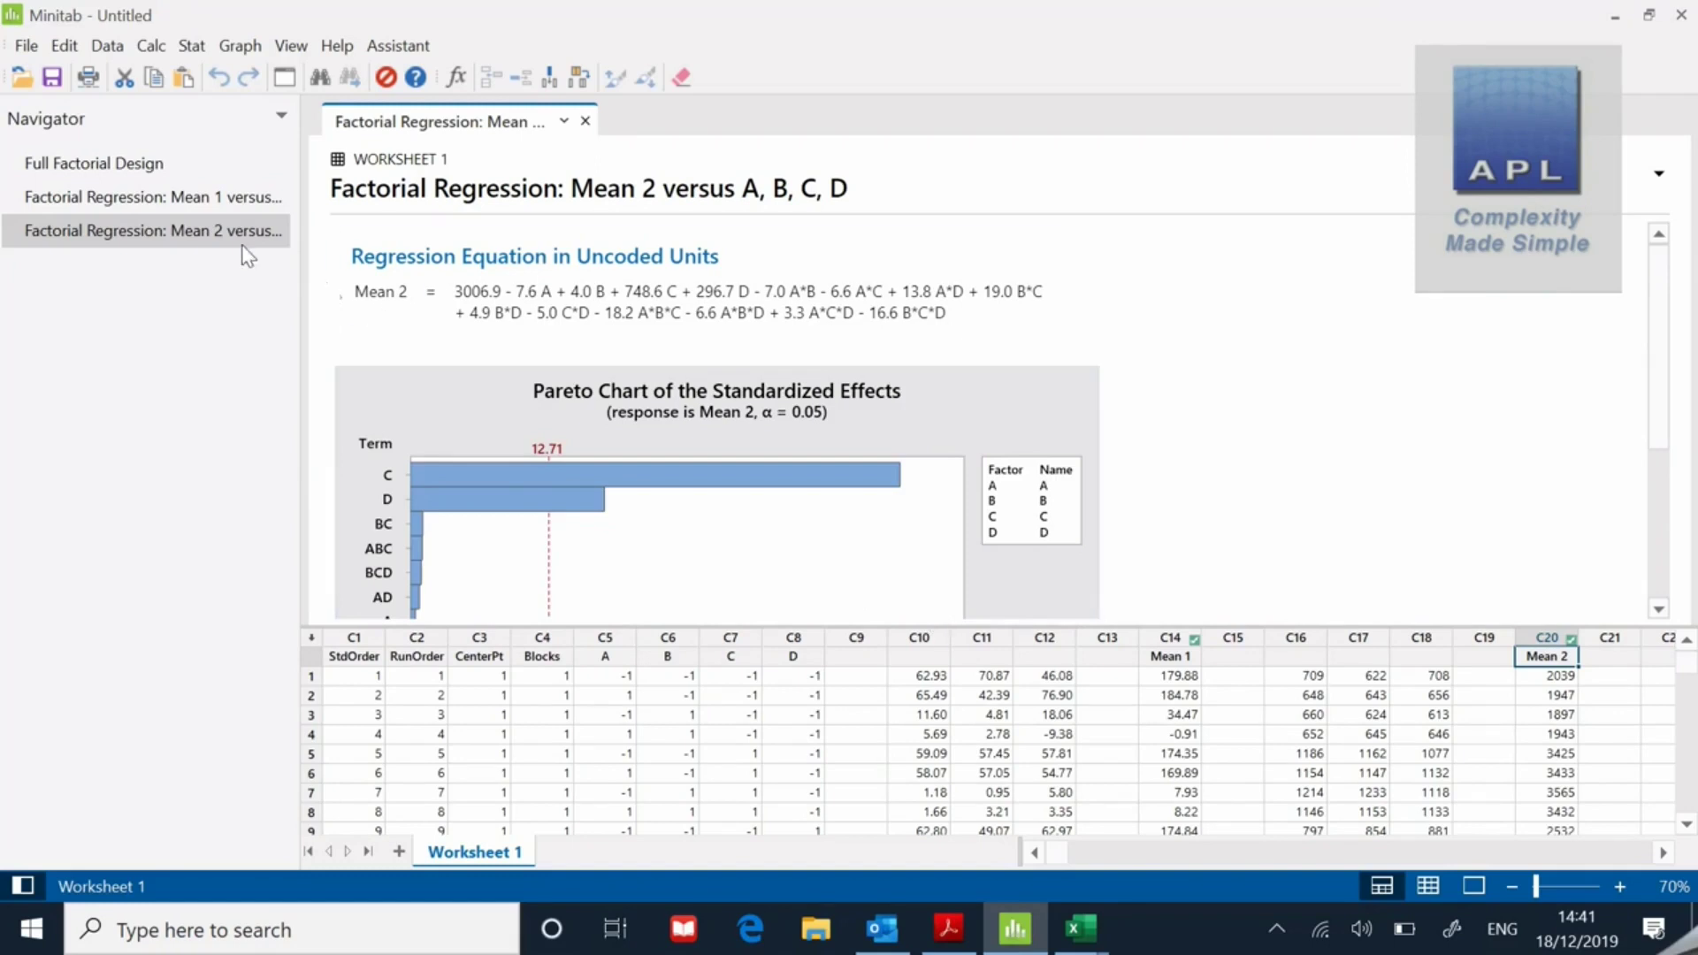
{"action": "left_click", "coordinate": [190, 198]}
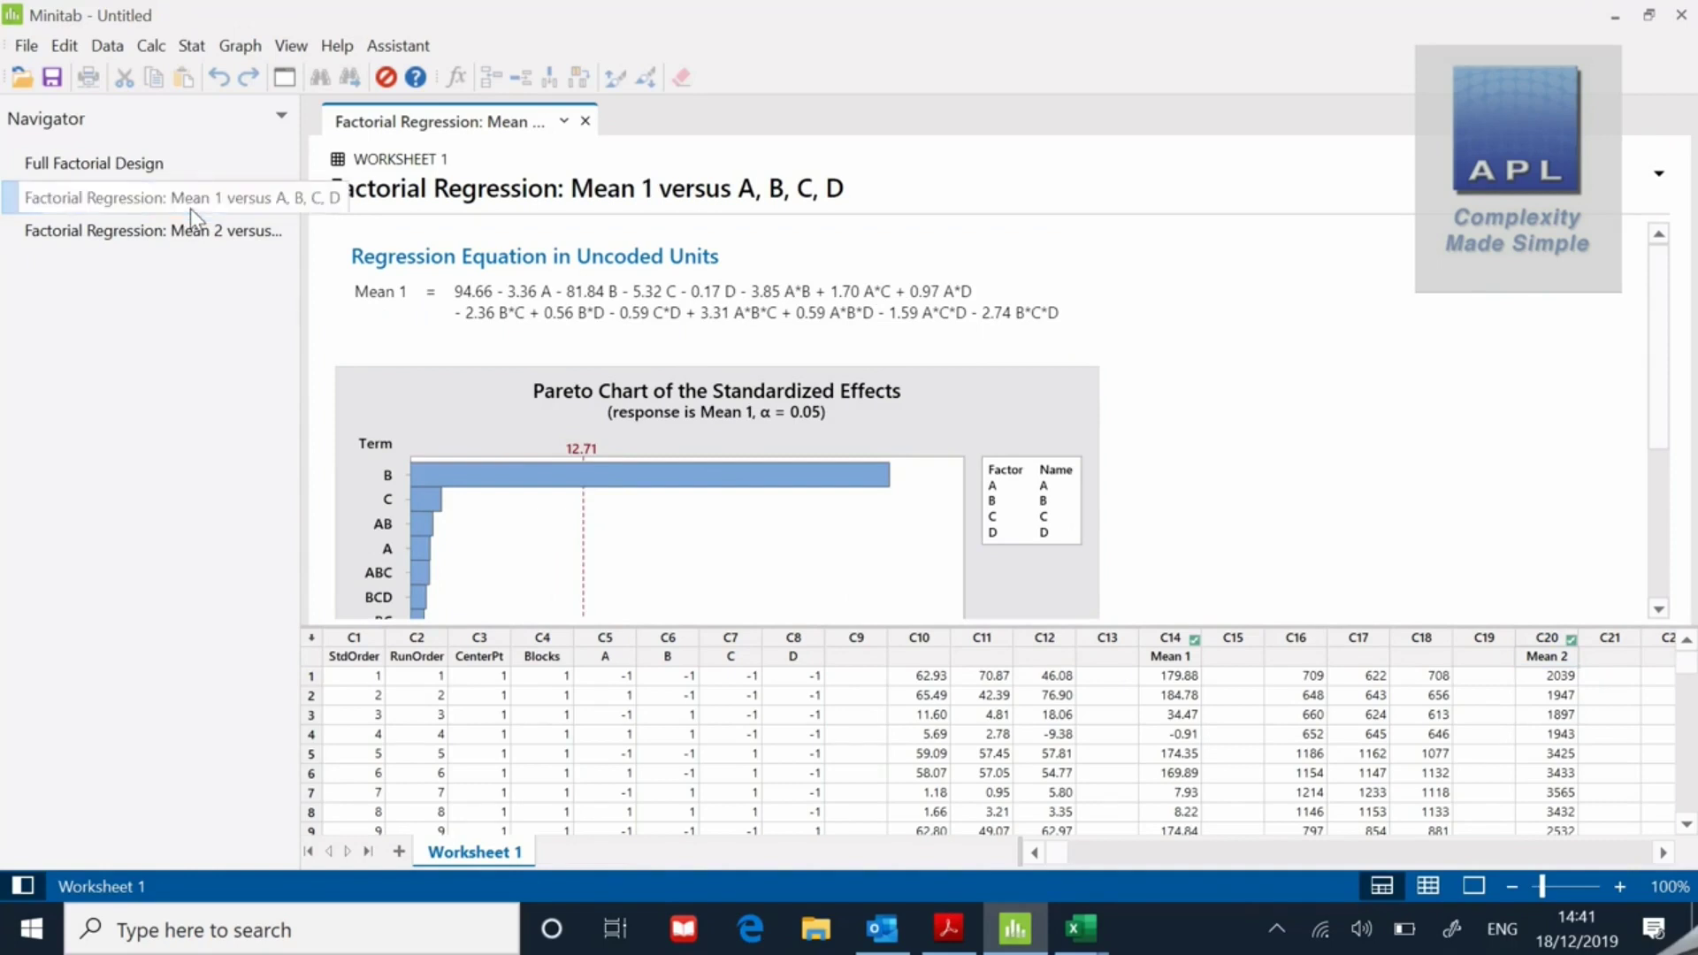
{"action": "left_click", "coordinate": [200, 233]}
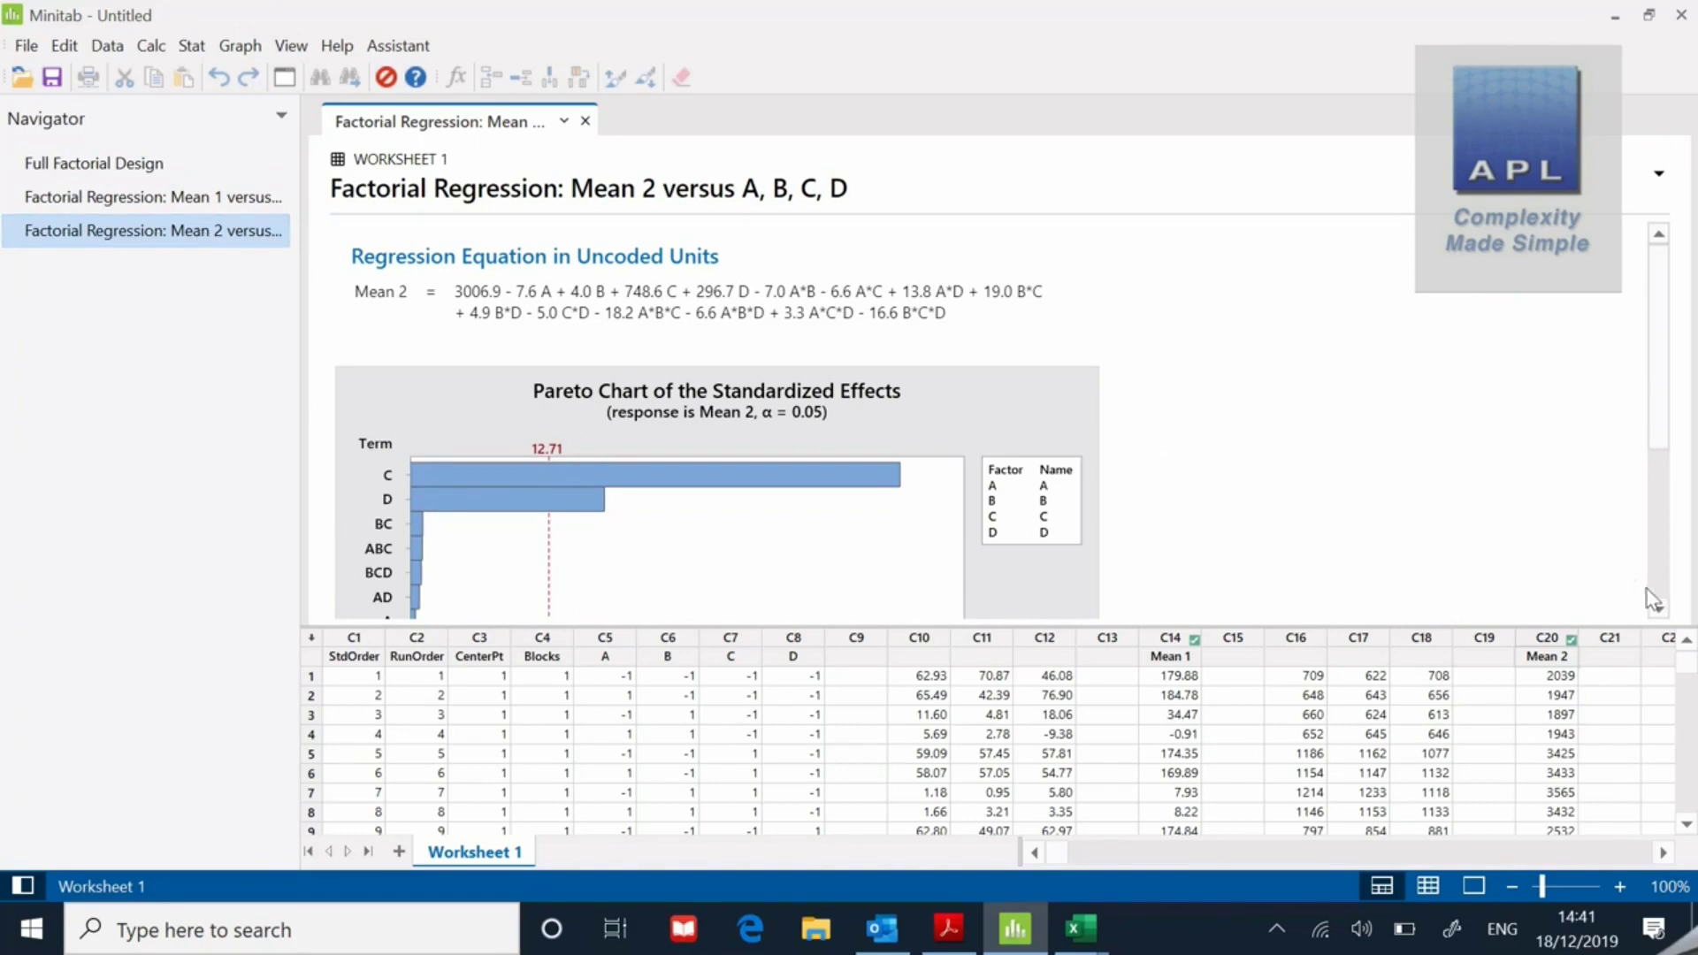
{"action": "left_click", "coordinate": [1659, 610]}
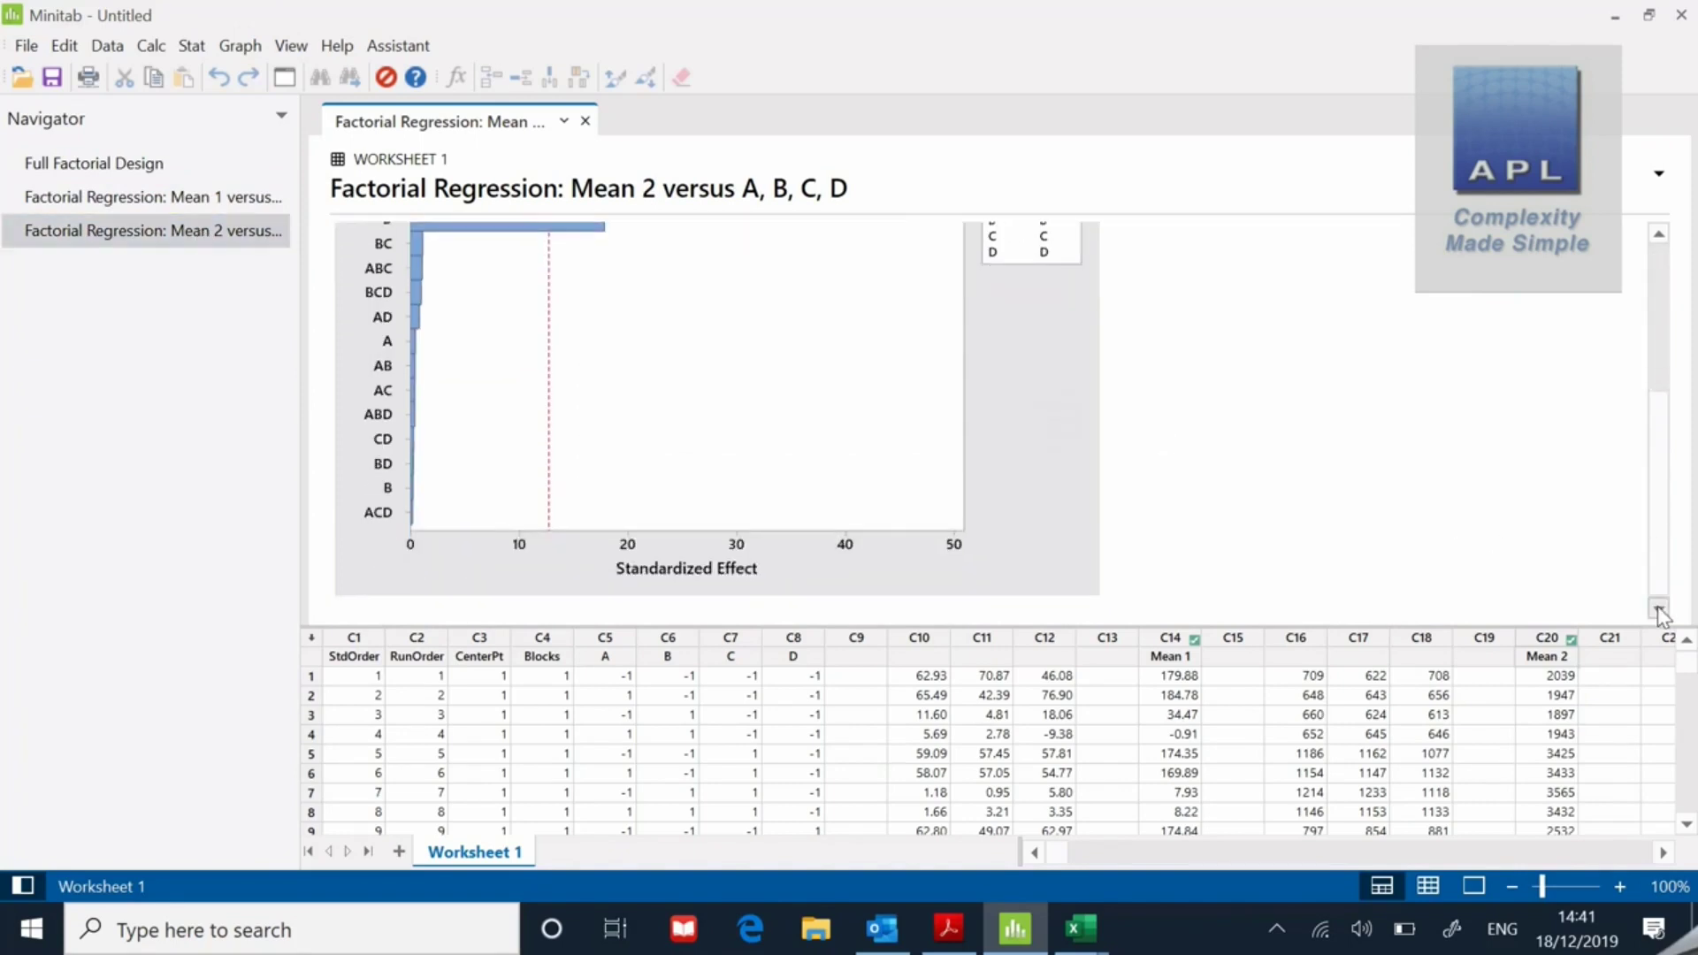
{"action": "left_click", "coordinate": [1662, 261]}
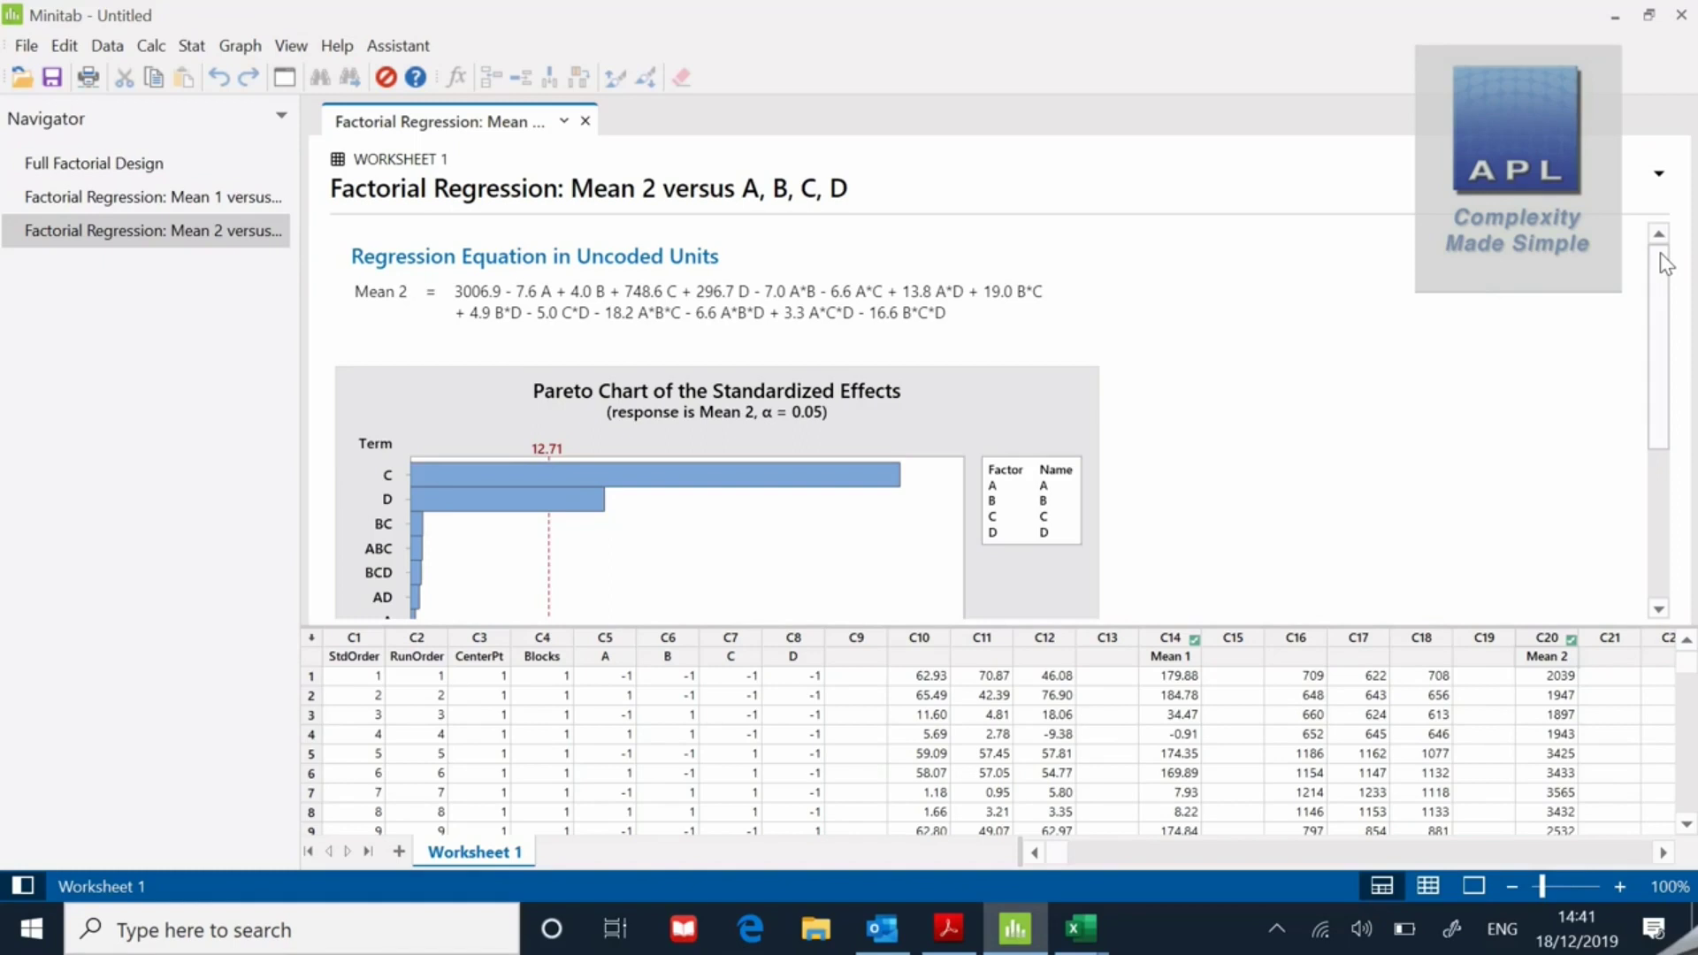
{"action": "left_click_drag", "start_coordinate": [1170, 623], "coordinate": [1155, 339]}
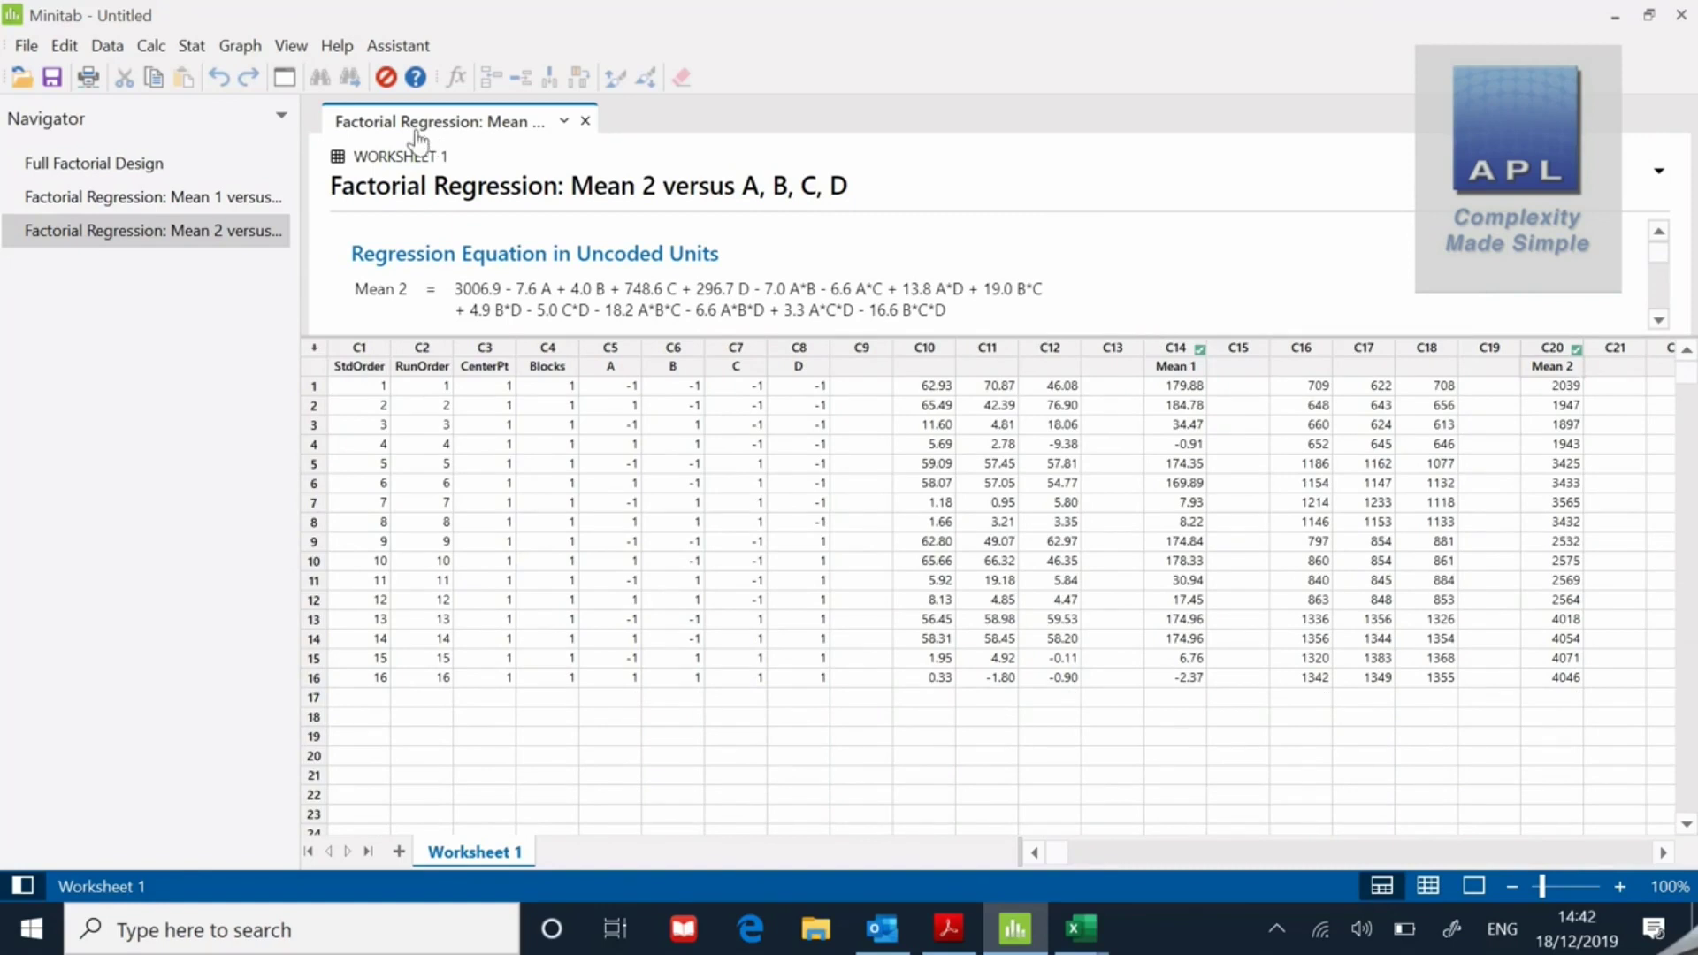
Start the factorial Response Optimizer and set the goal to Target for both Mean 2 and Mean 1
{"action": "left_click", "coordinate": [191, 46]}
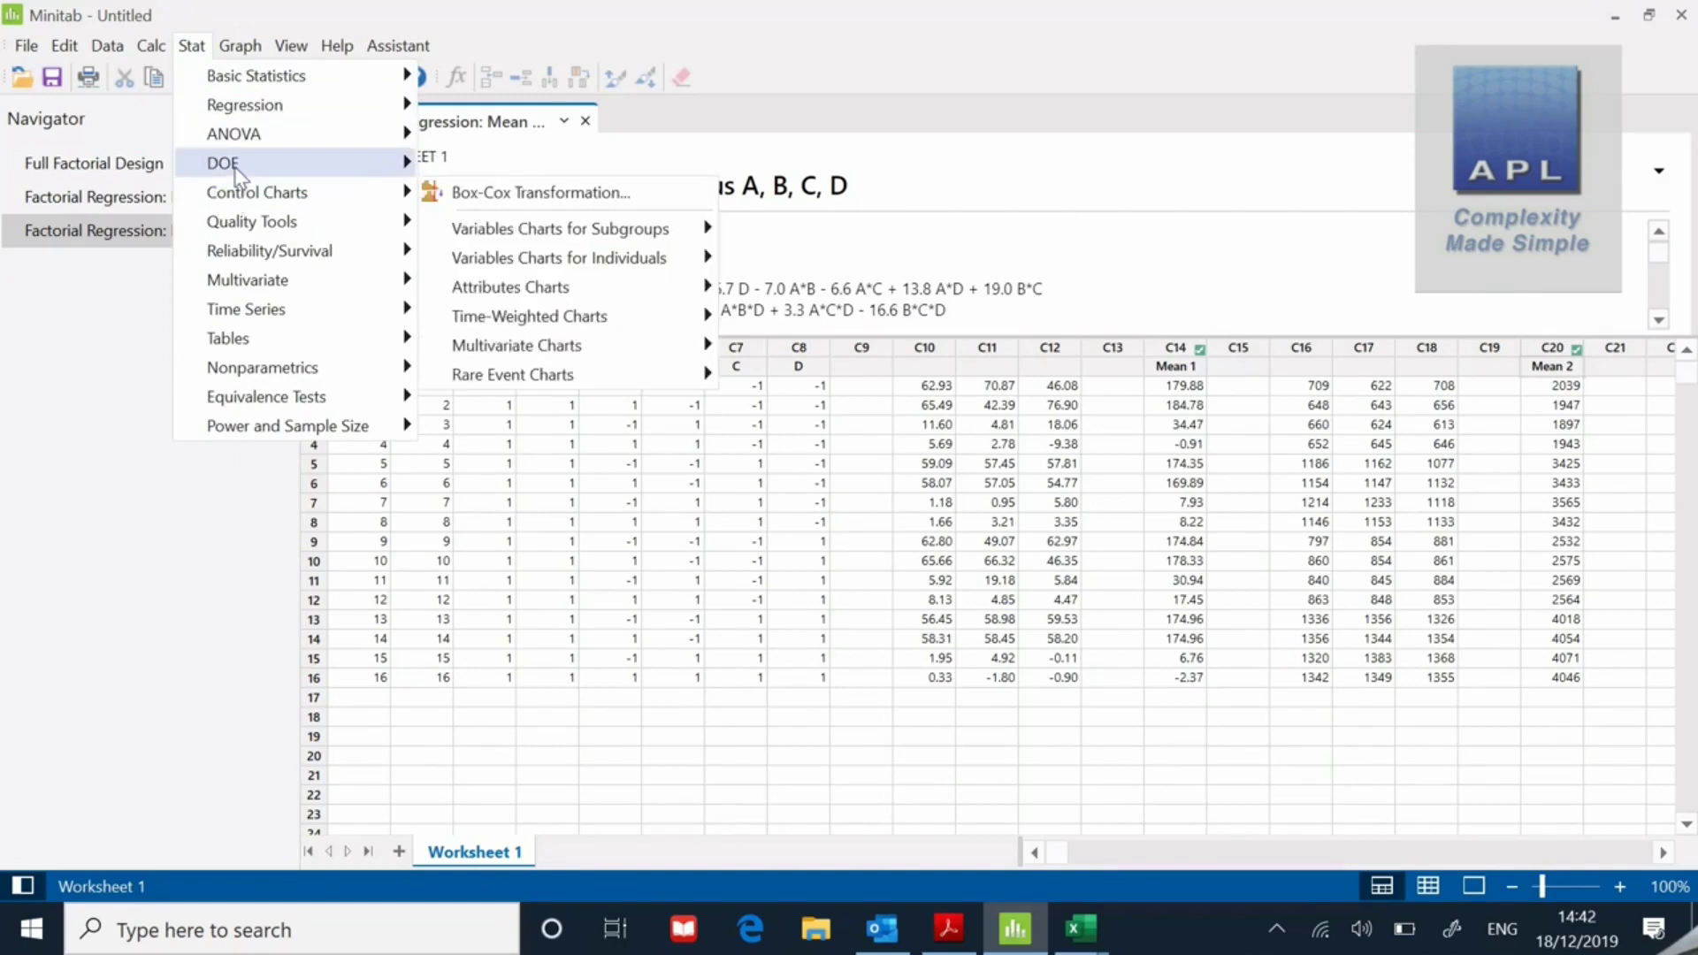
{"action": "mouse_move", "coordinate": [237, 172]}
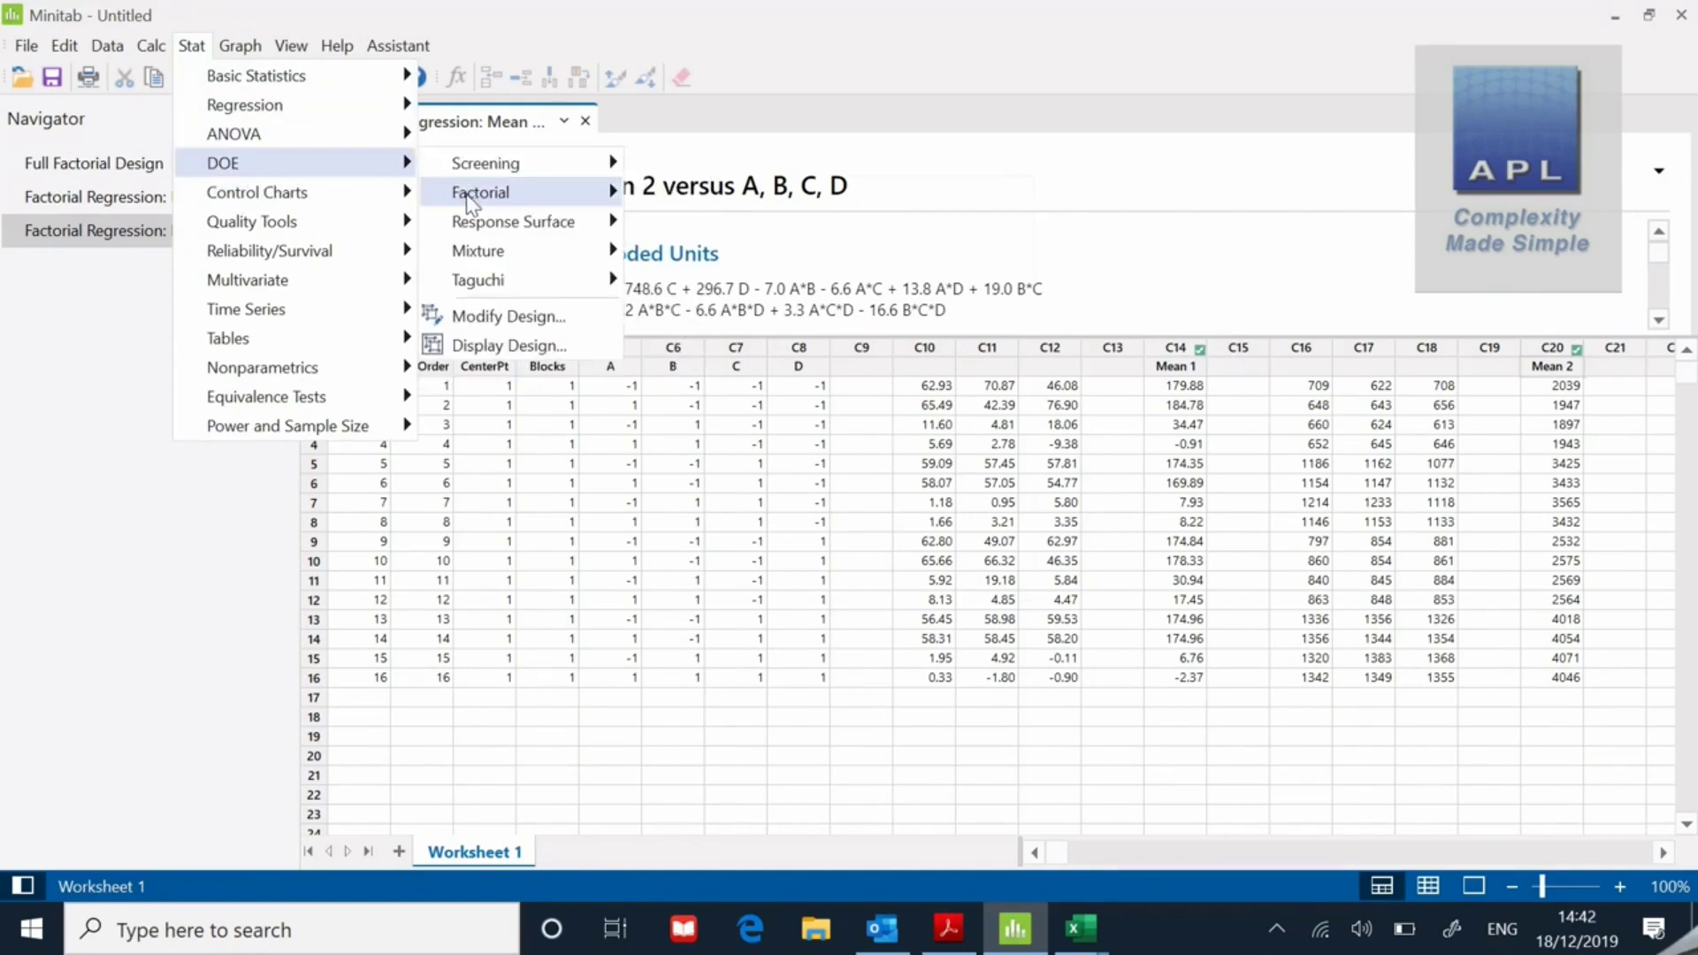
{"action": "mouse_move", "coordinate": [474, 196]}
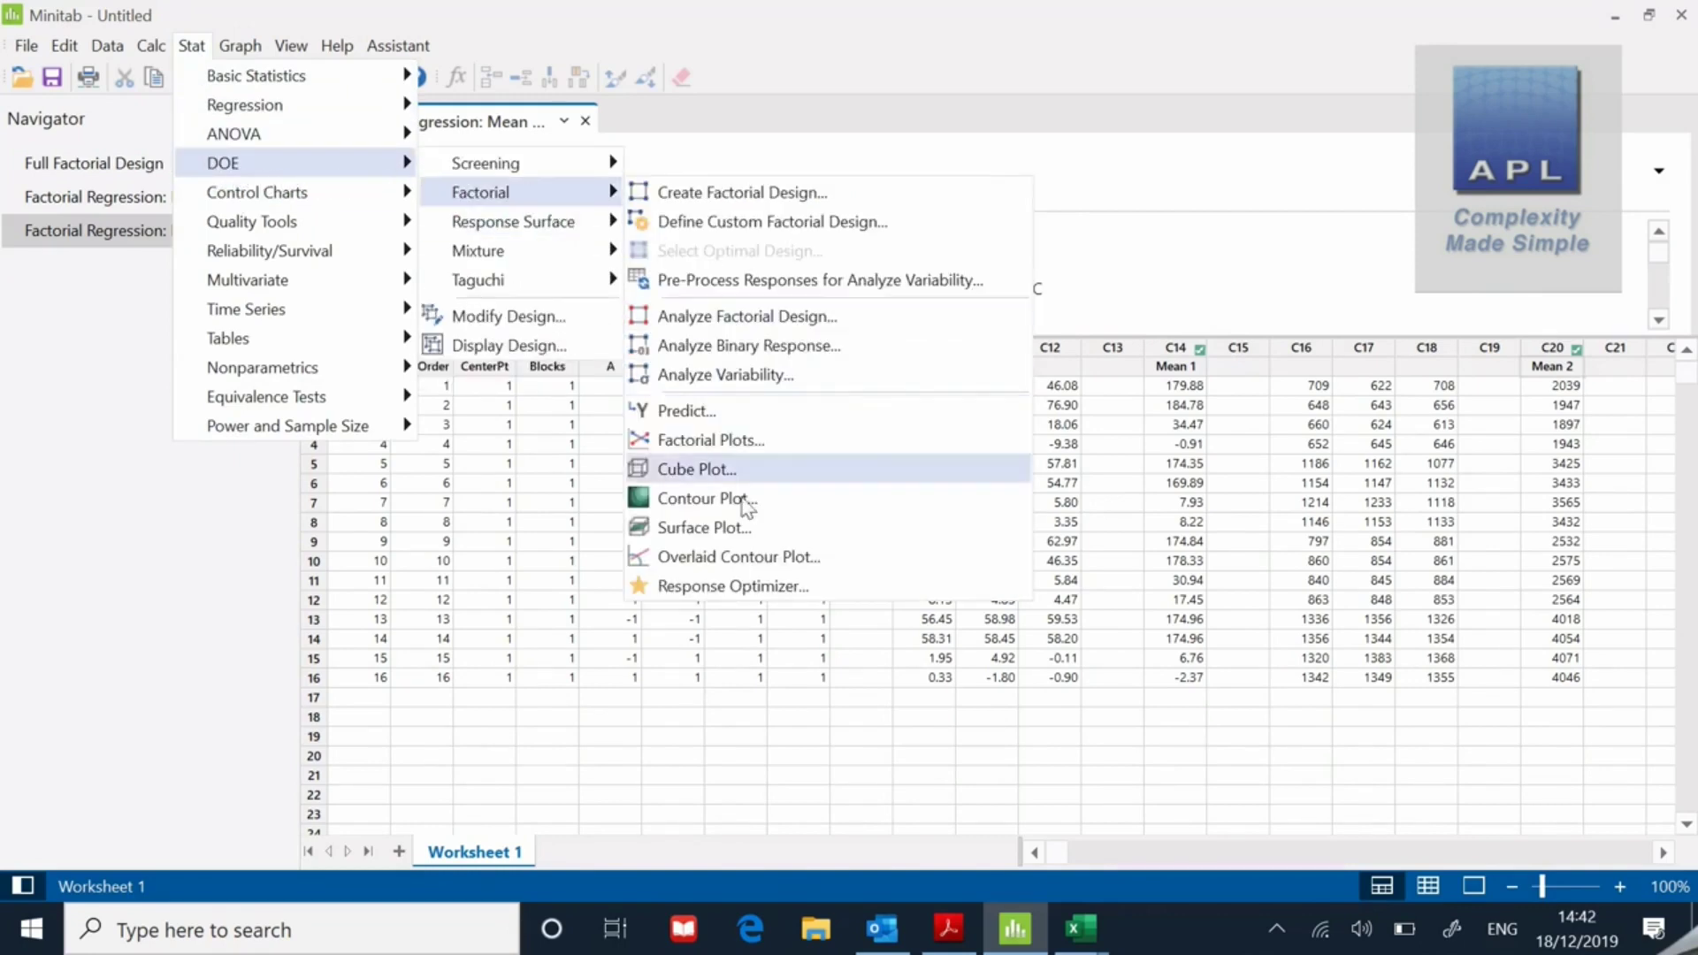
{"action": "left_click", "coordinate": [745, 588]}
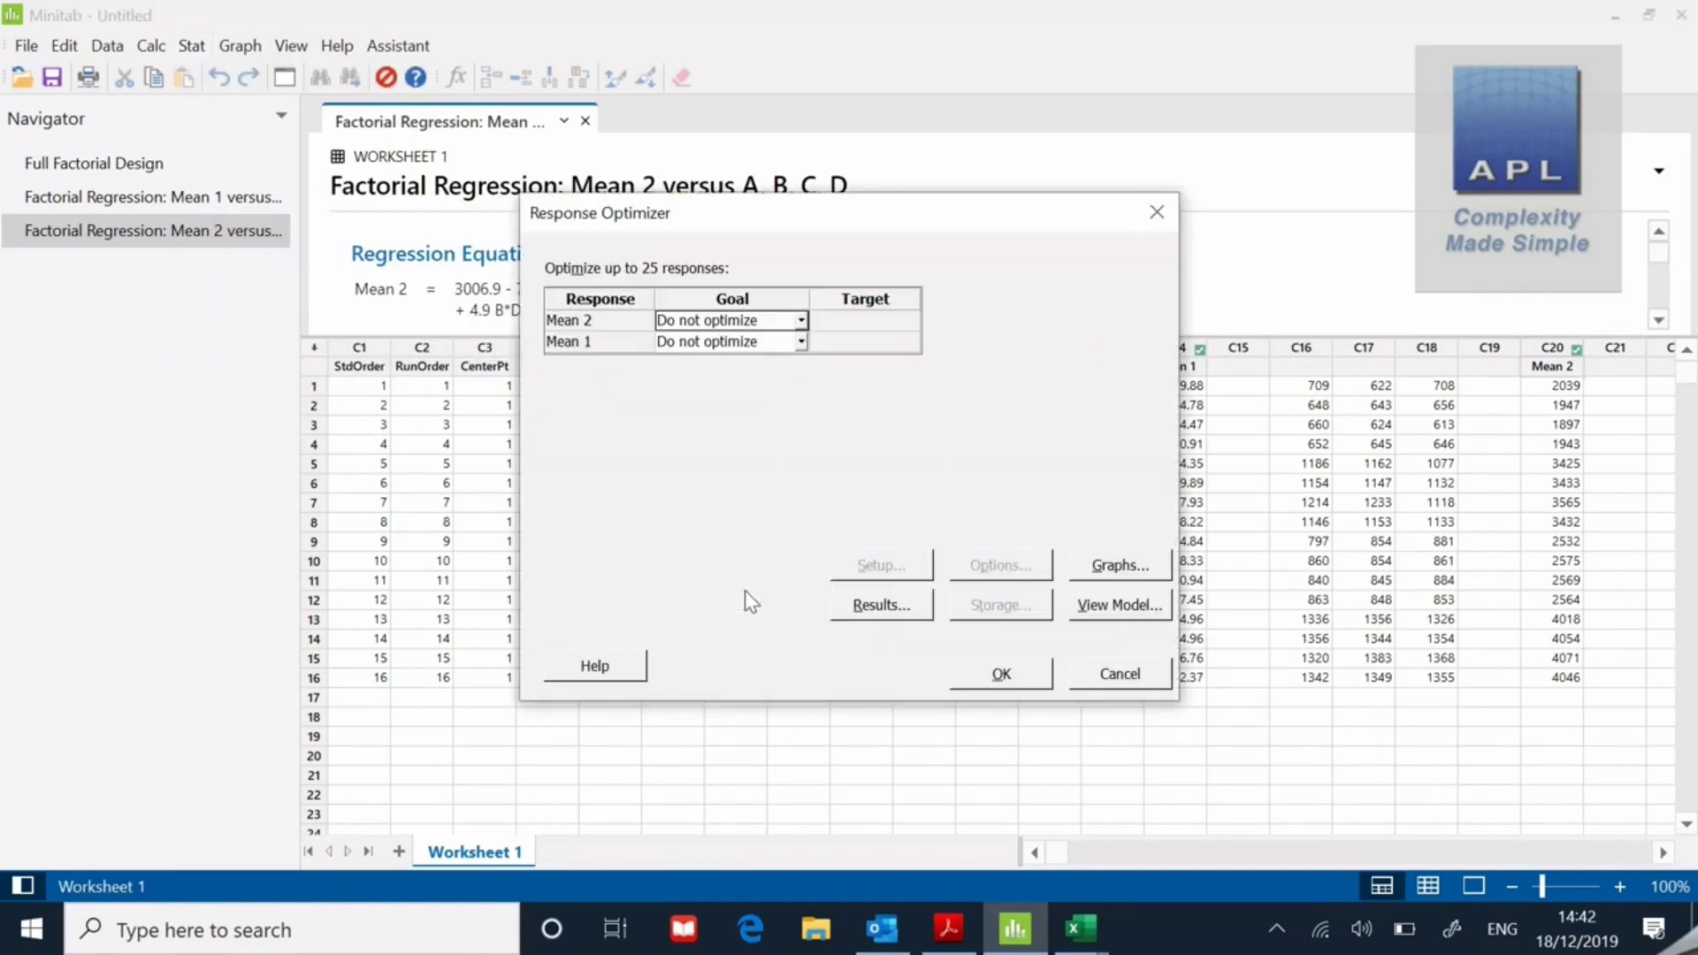
{"action": "left_click", "coordinate": [801, 323]}
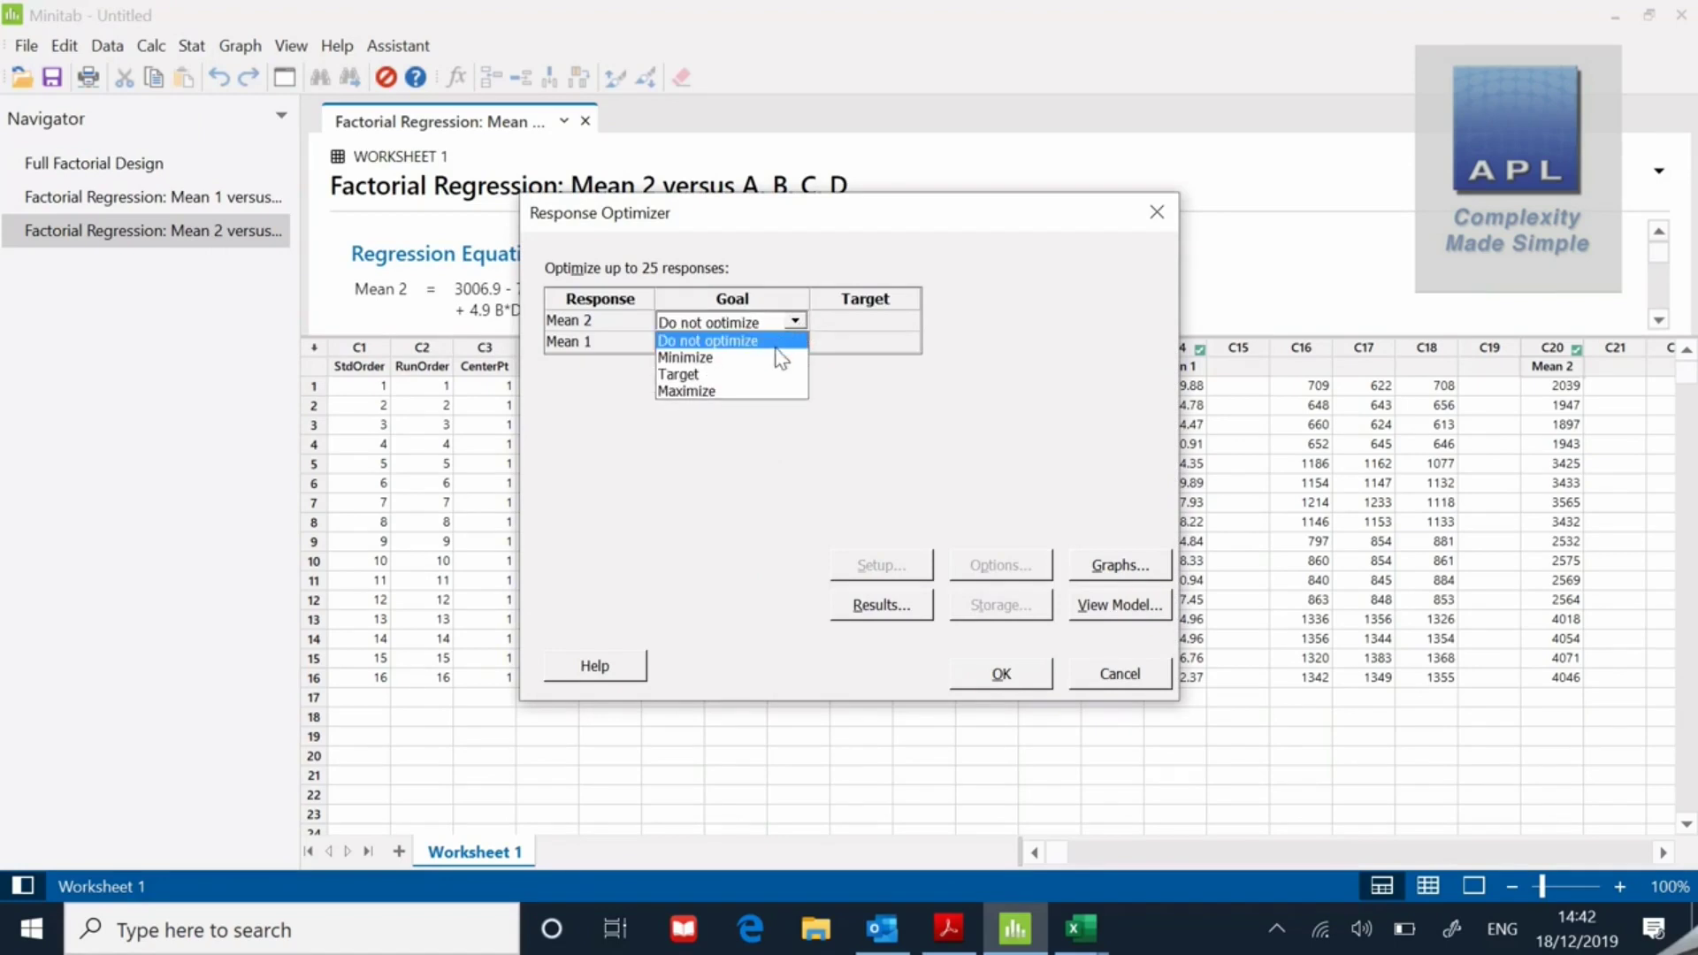
{"action": "left_click", "coordinate": [776, 376]}
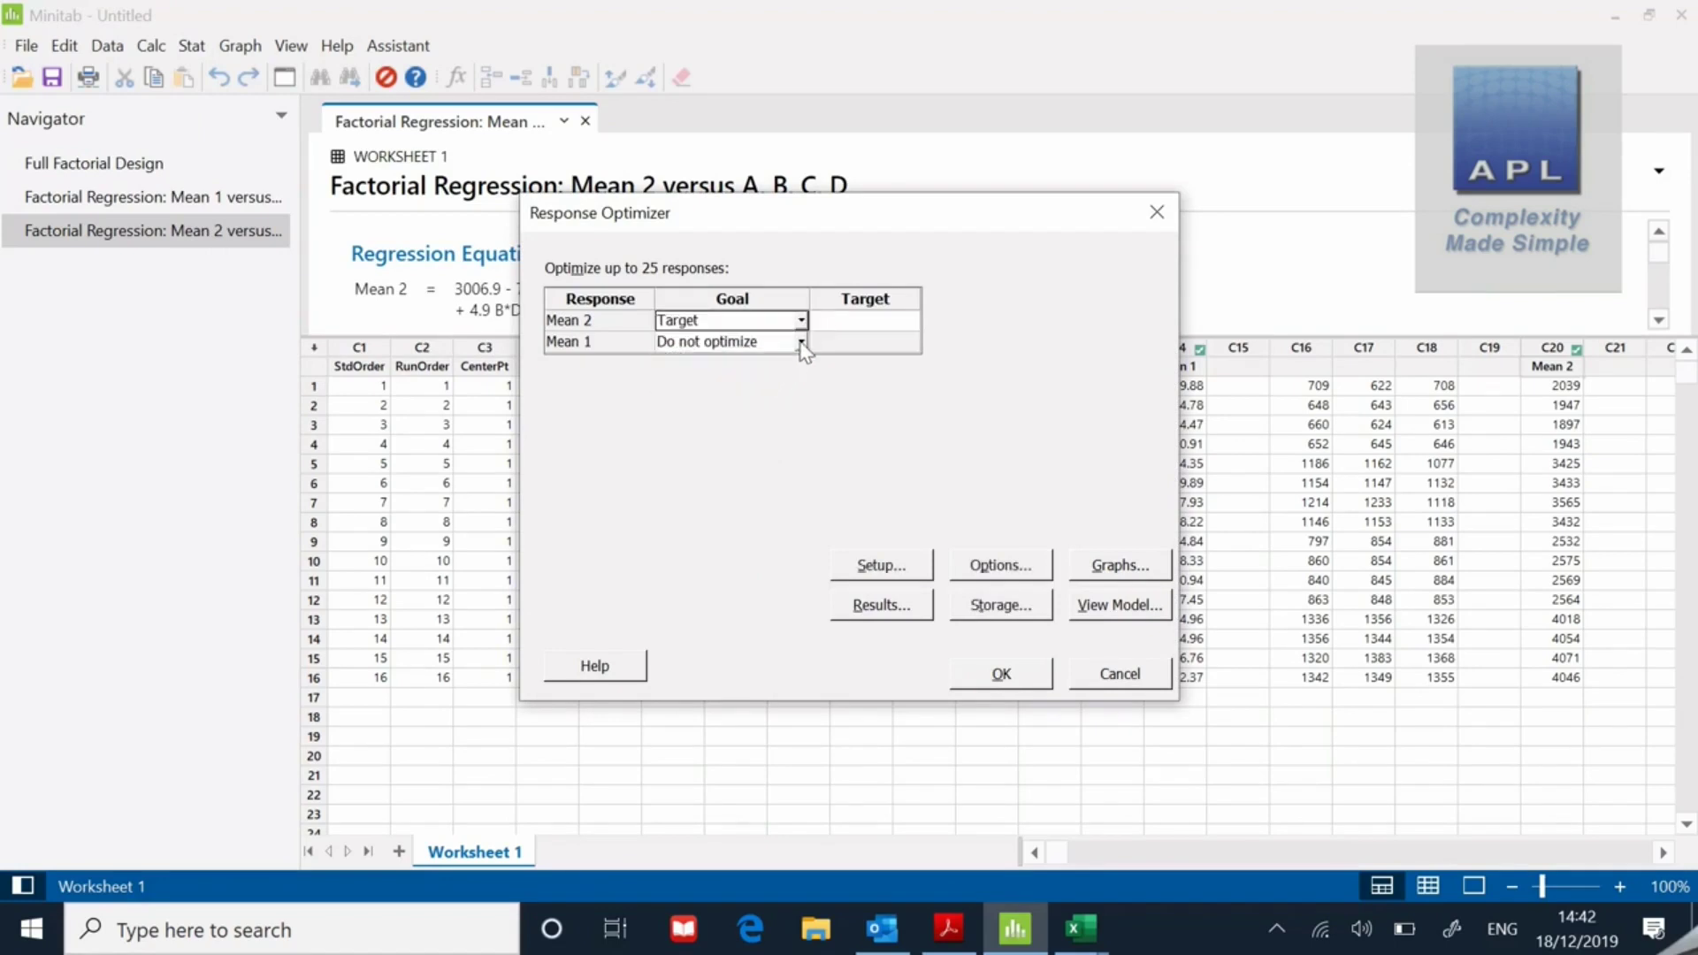
{"action": "left_click", "coordinate": [802, 343]}
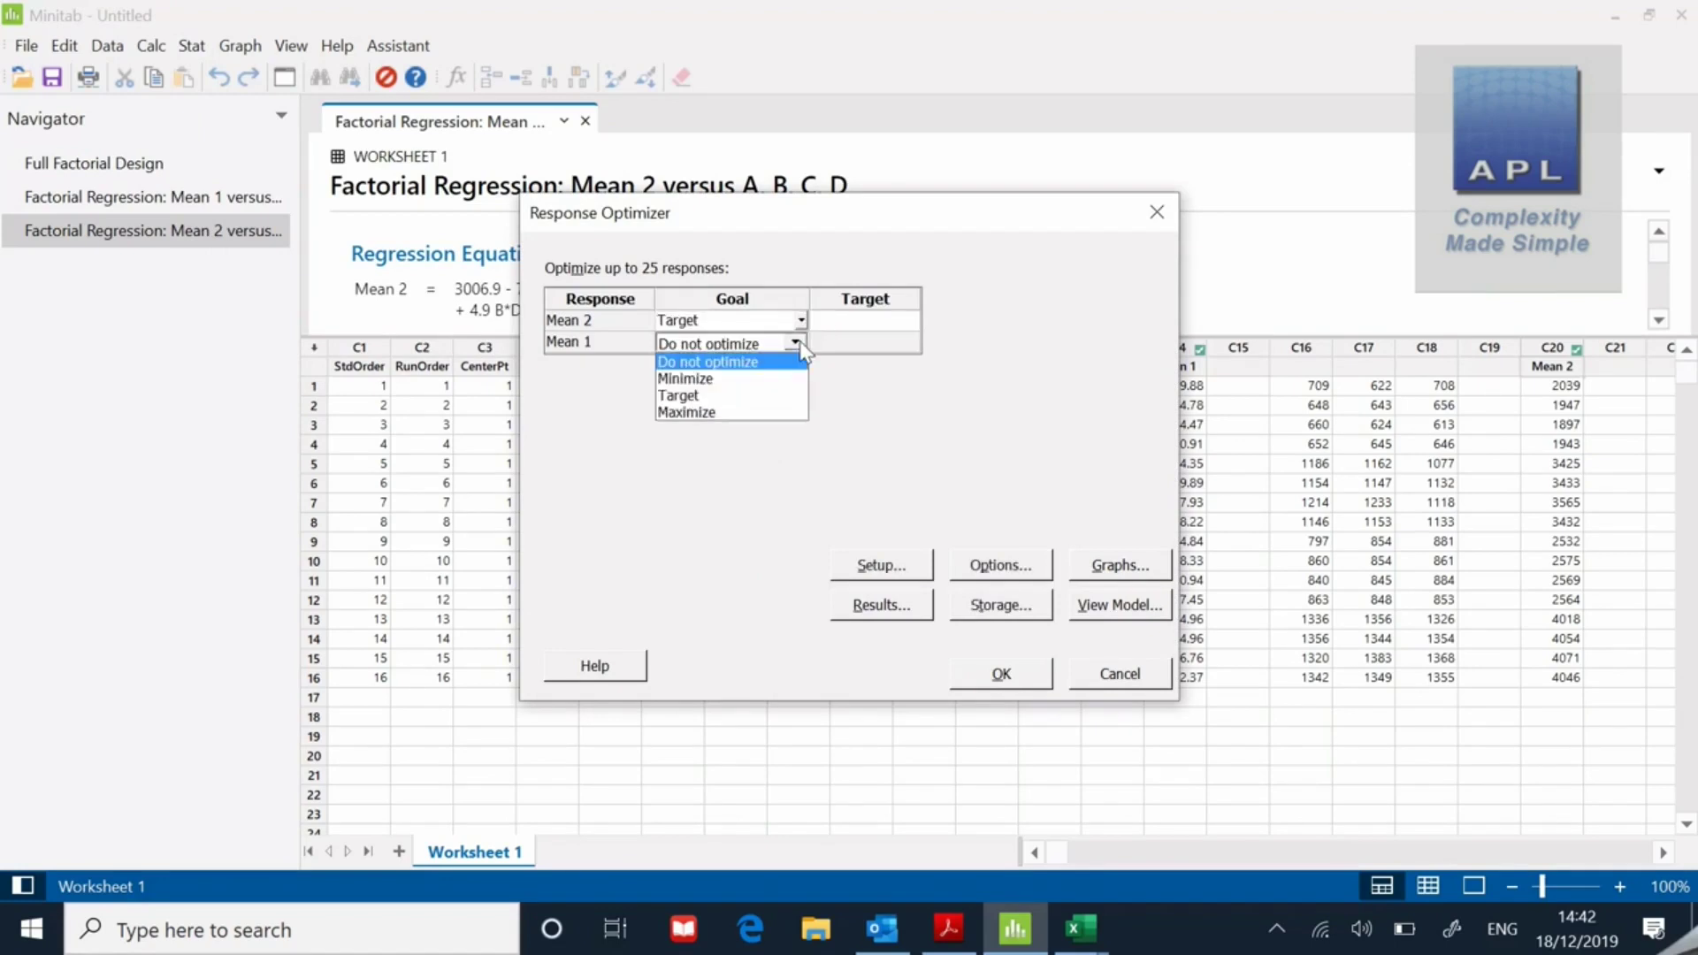
{"action": "left_click", "coordinate": [778, 400]}
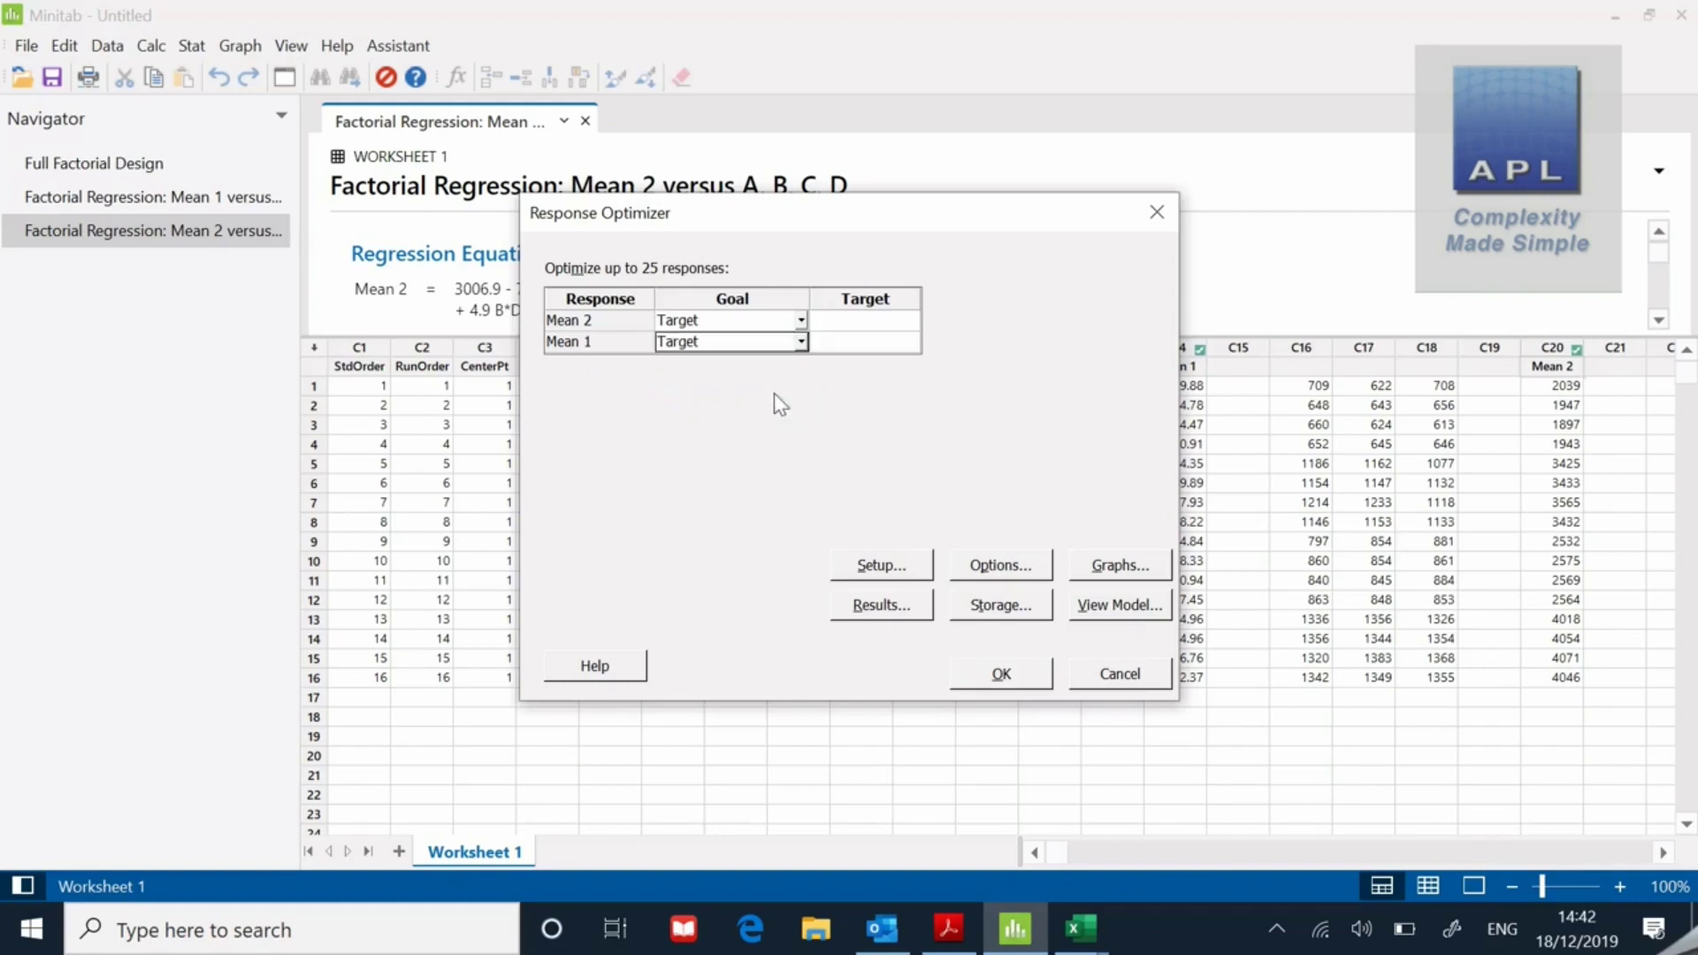
Set the optimizer targets to 1200 for Mean 2 and 32 for Mean 1, and check the setup limits without changing them
{"action": "left_click", "coordinate": [836, 322]}
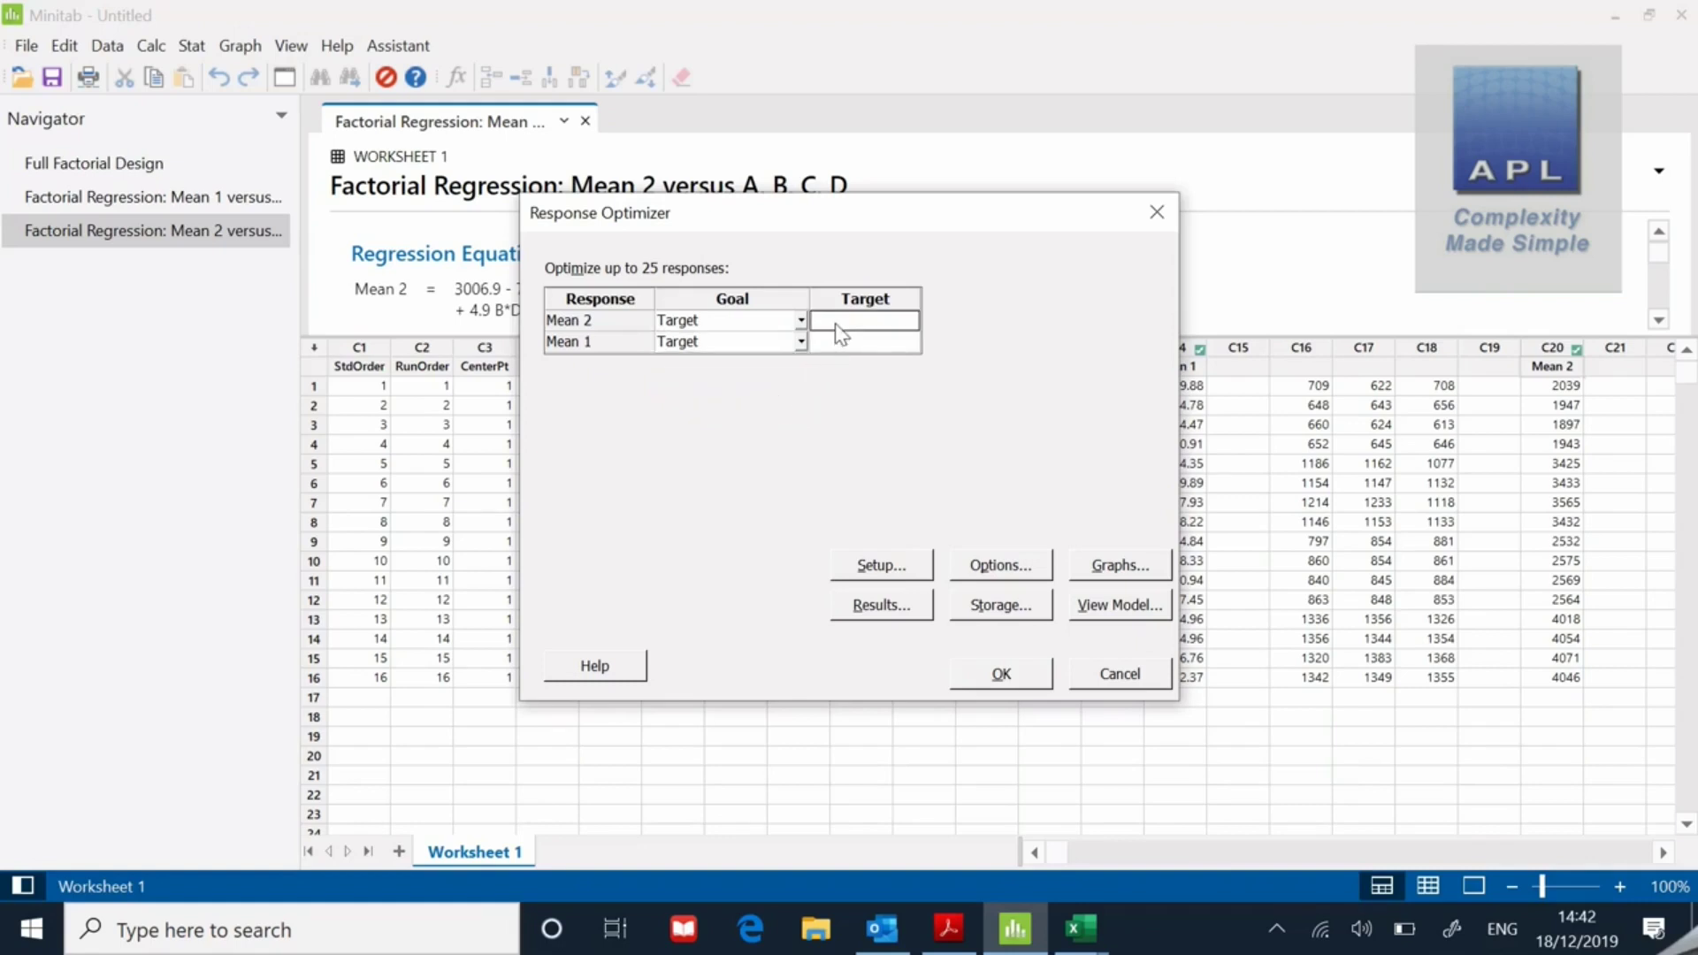
{"action": "left_click_drag", "start_coordinate": [831, 223], "coordinate": [1067, 233]}
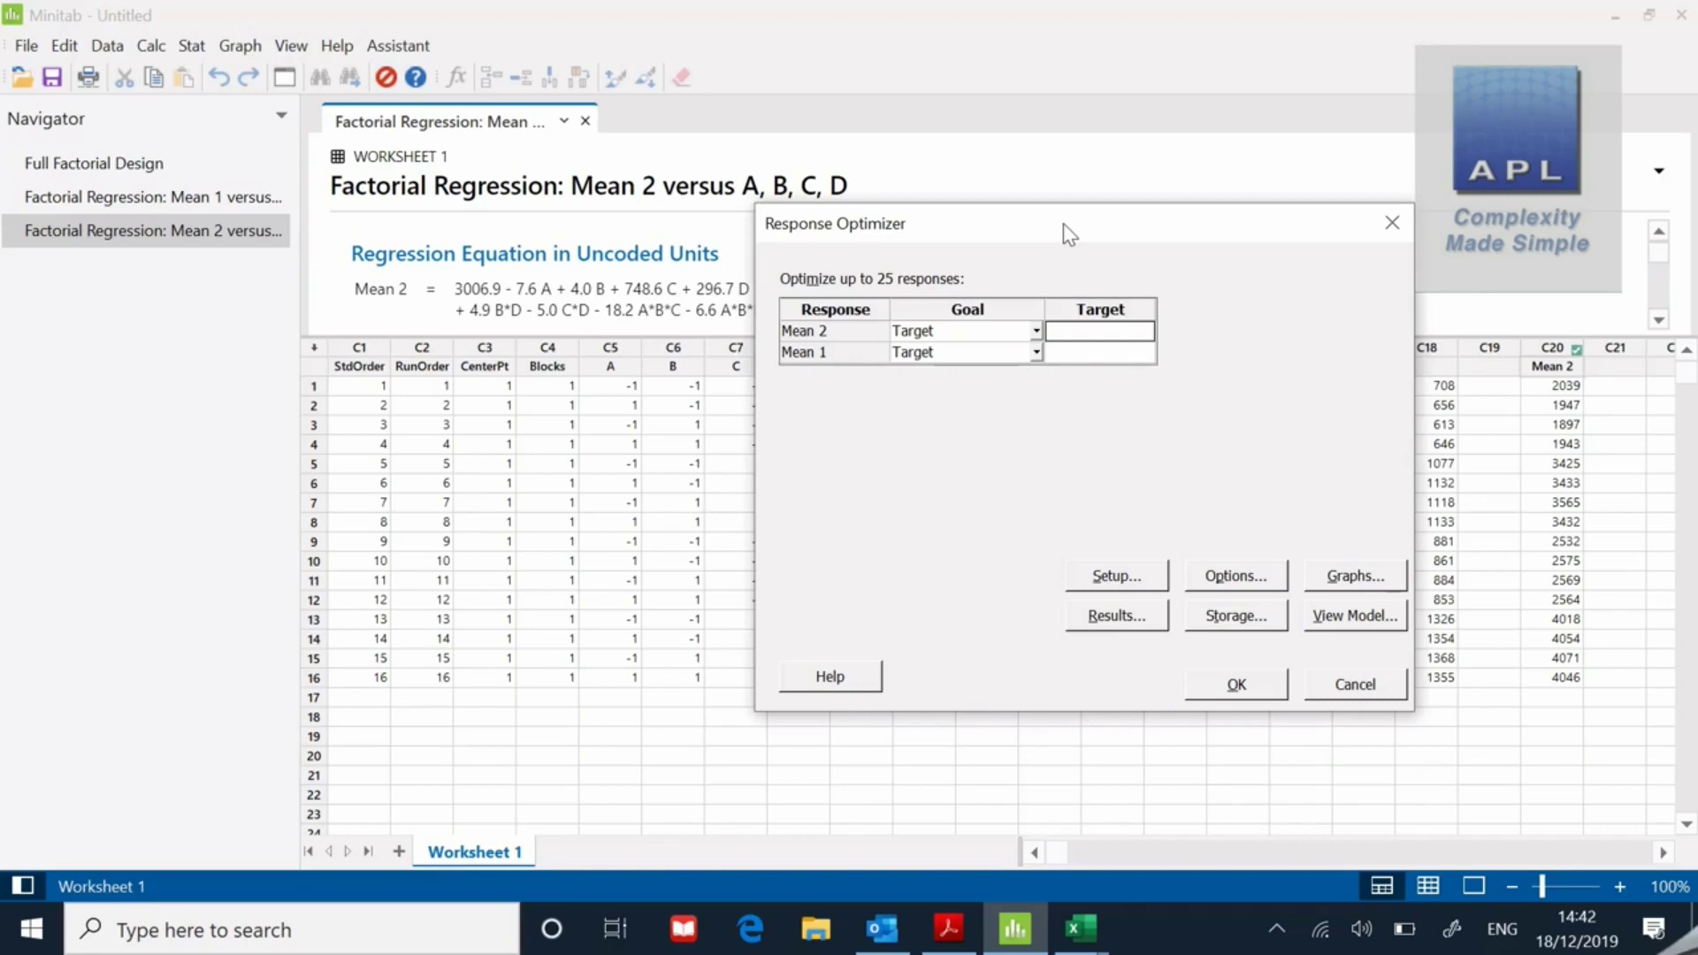
{"action": "left_click_drag", "start_coordinate": [1064, 224], "coordinate": [727, 235]}
{"action": "type", "text": "1200"}
{"action": "key", "text": "Tab"}
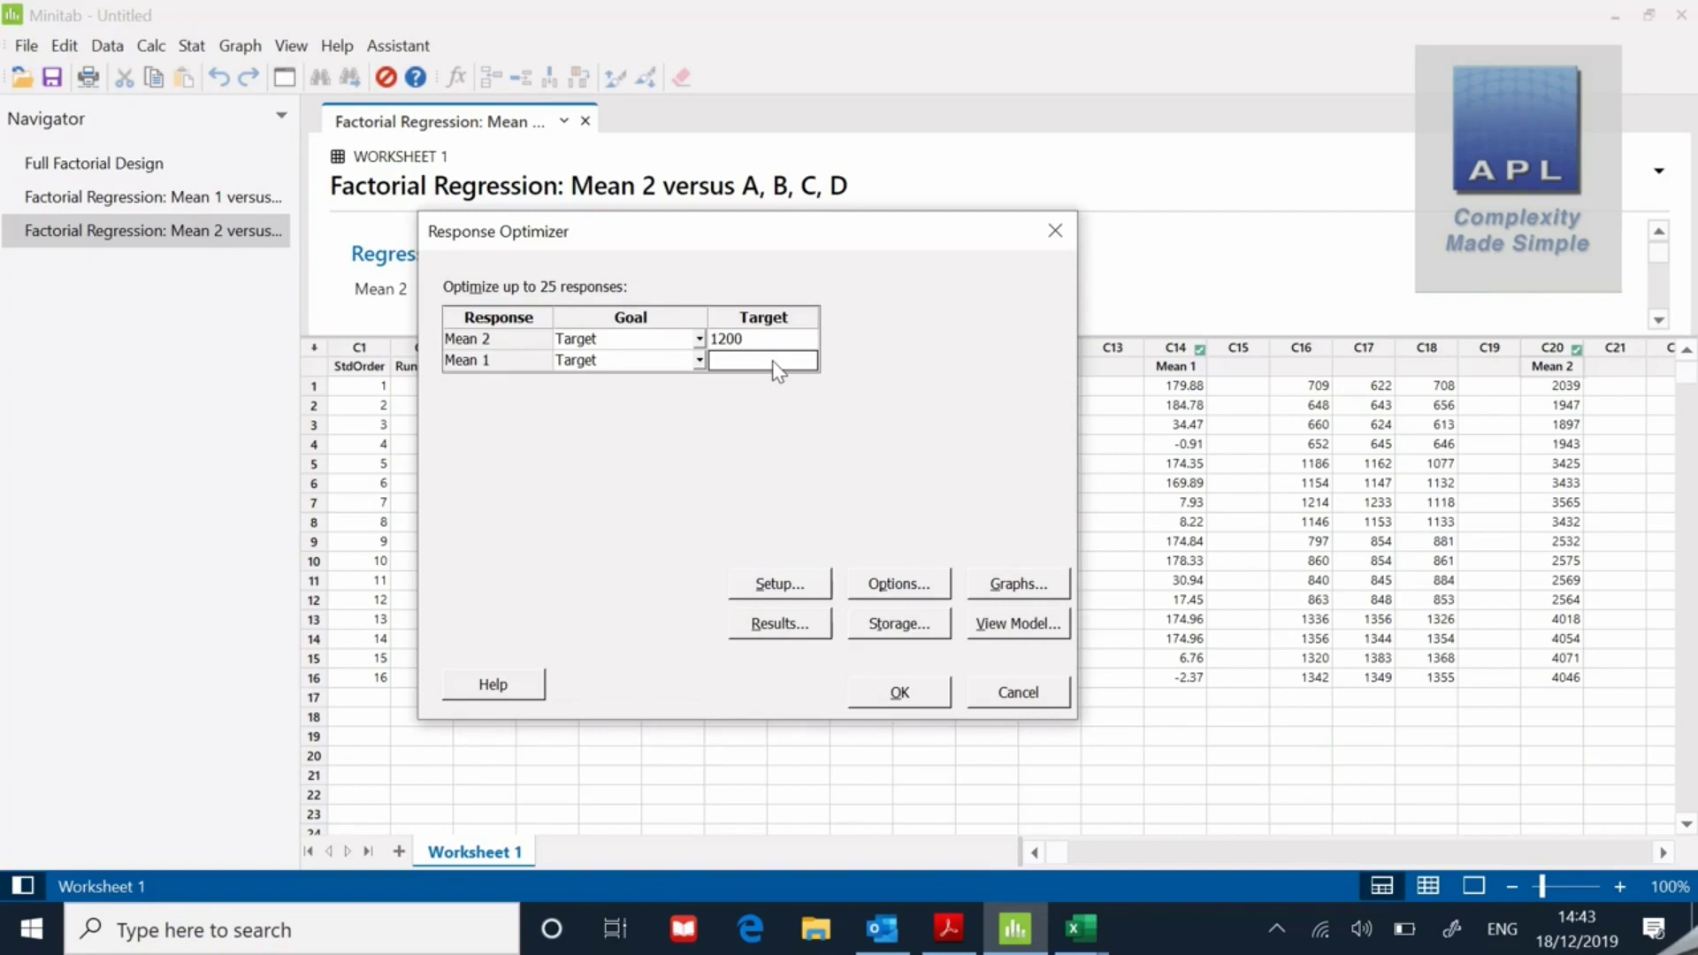
{"action": "type", "text": "32"}
{"action": "left_click", "coordinate": [784, 586]}
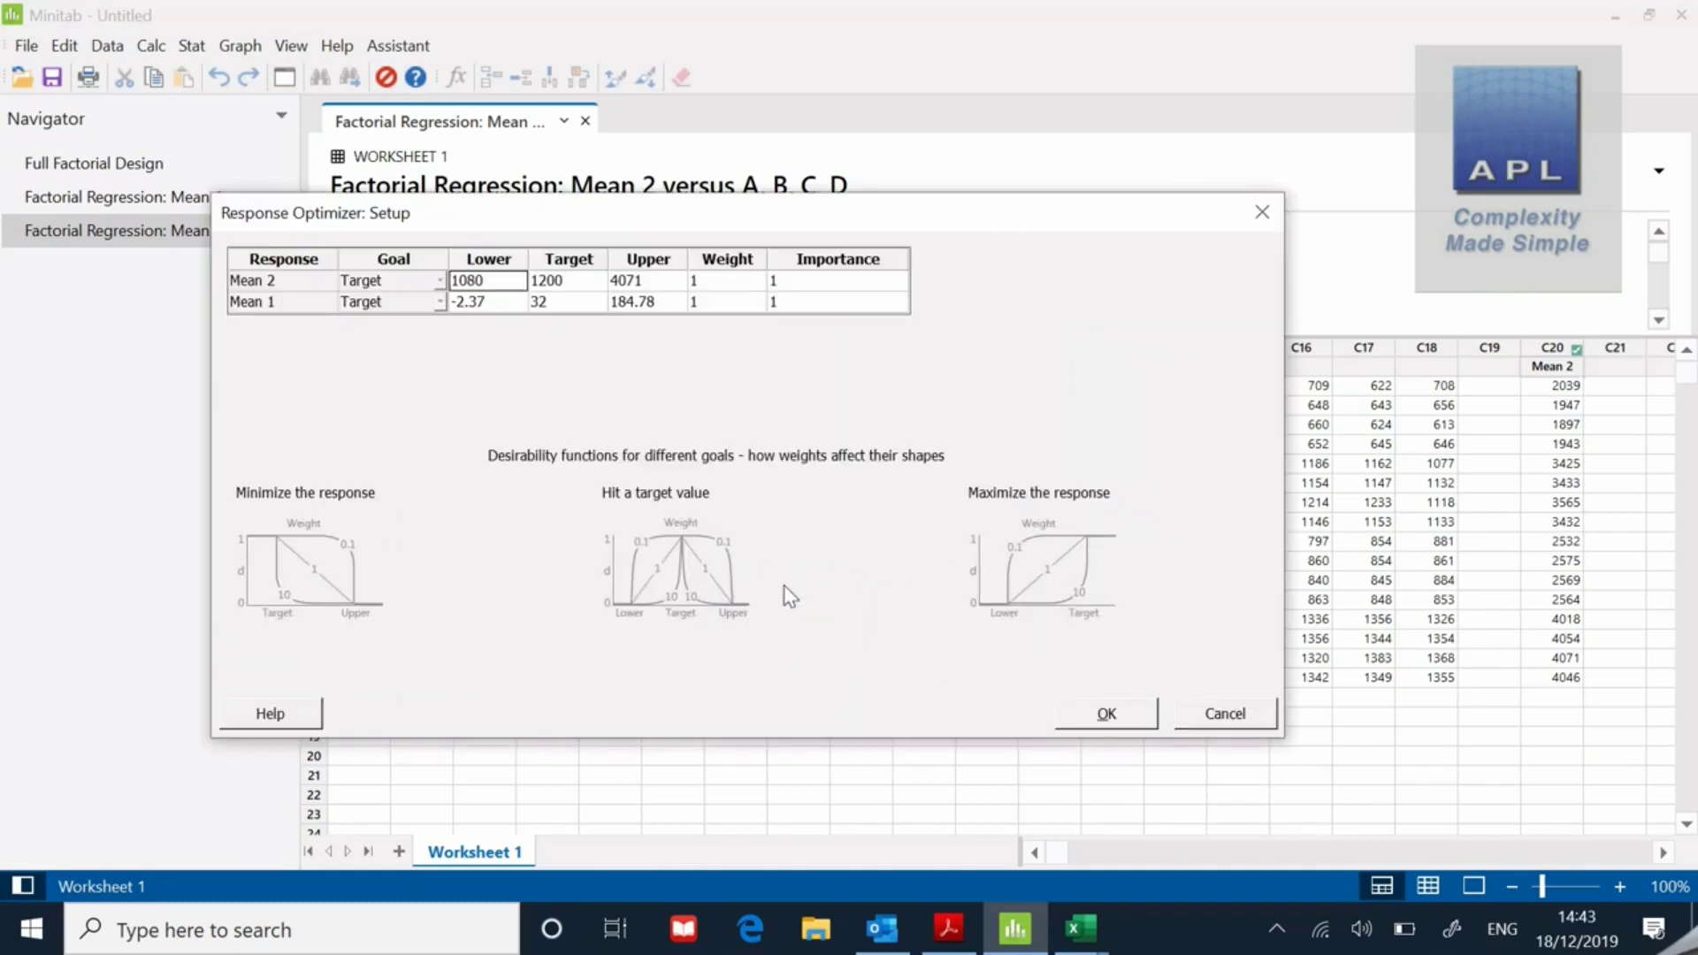
{"action": "left_click", "coordinate": [1194, 713]}
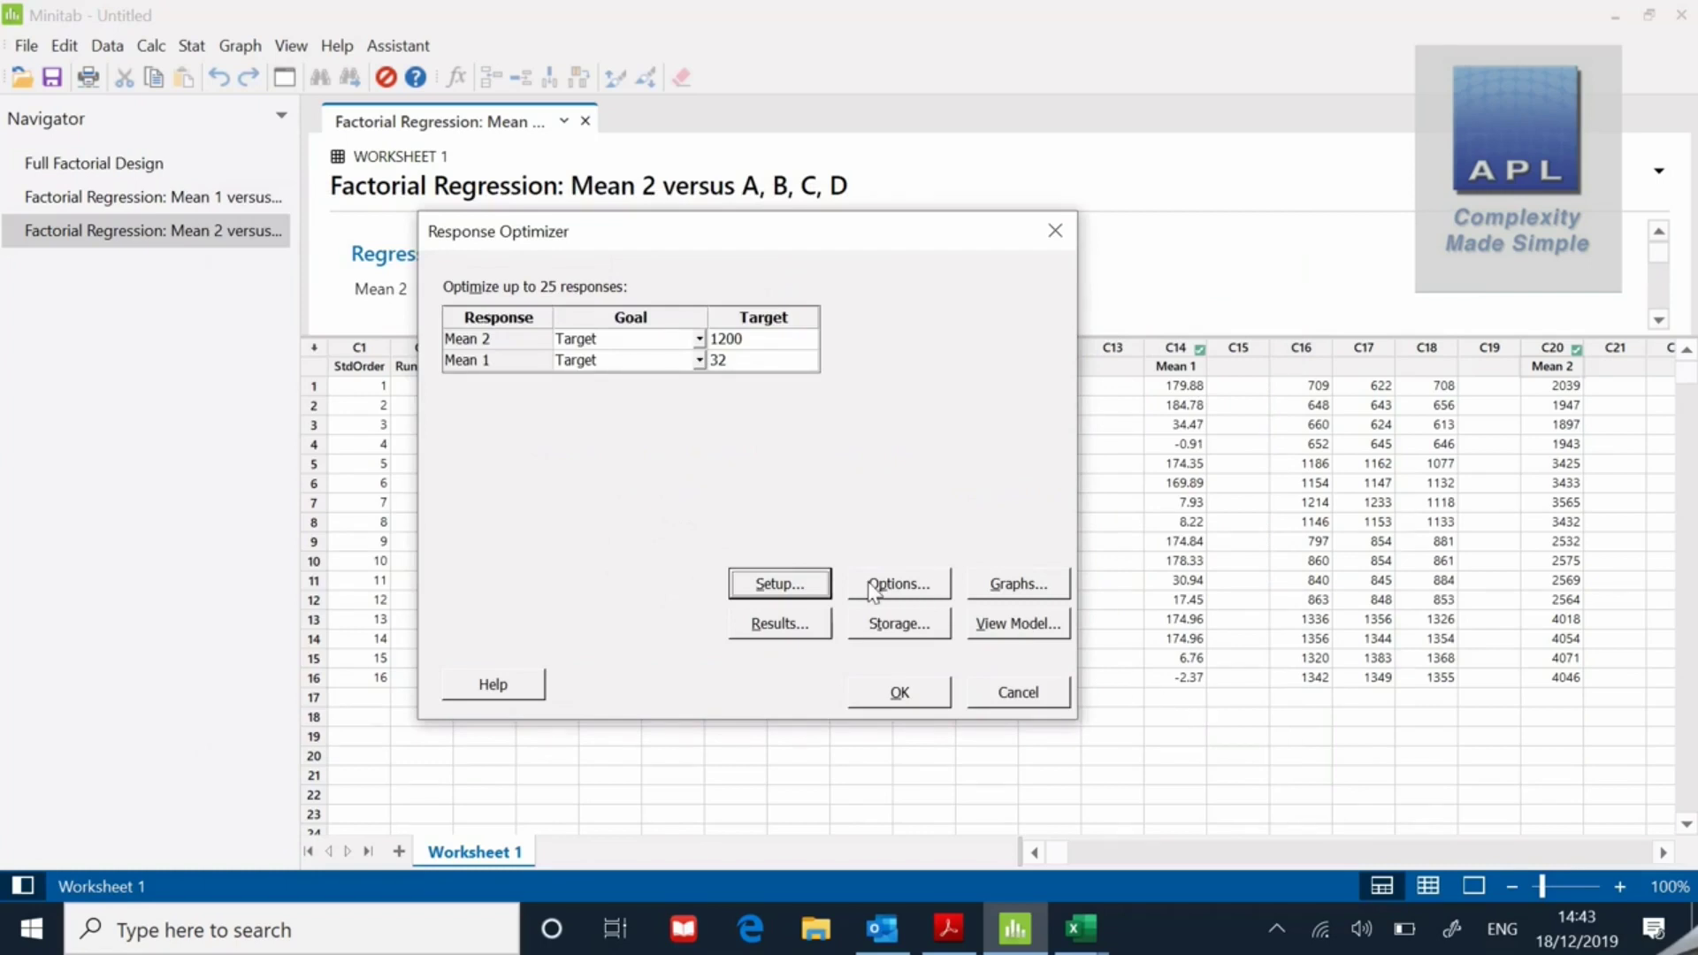
Review the optimizer's response setup and the constraint options for factors A to D, accepting both with no constraints applied
{"action": "left_click", "coordinate": [781, 587]}
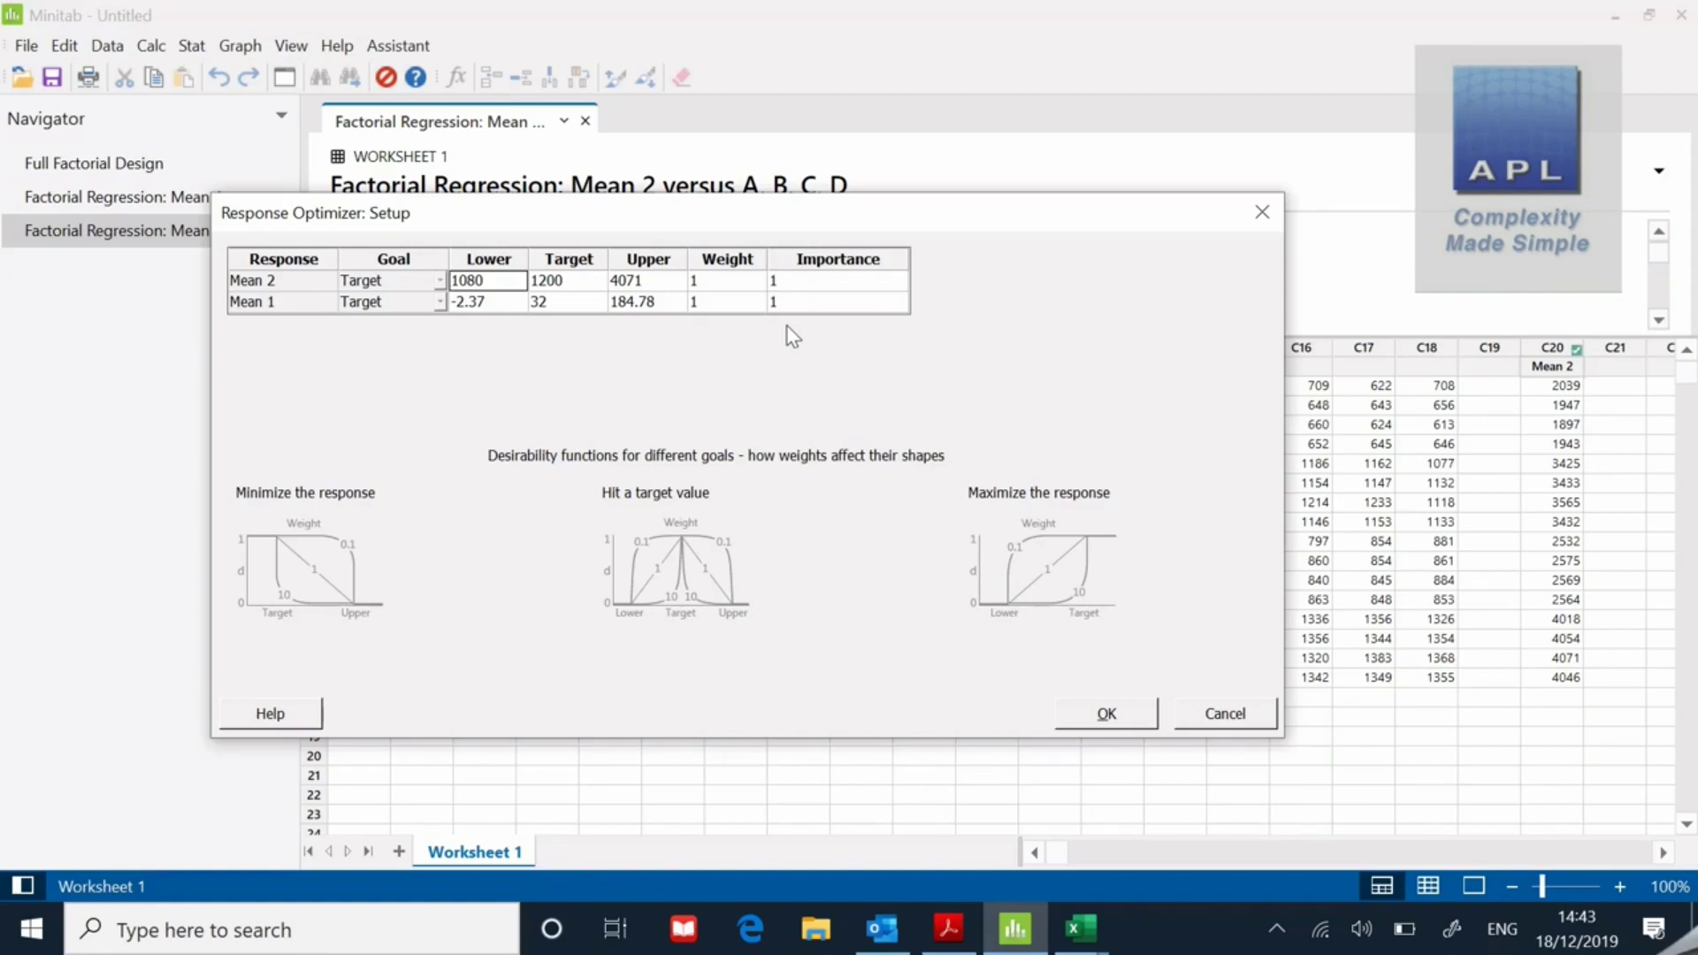
{"action": "left_click", "coordinate": [1112, 713]}
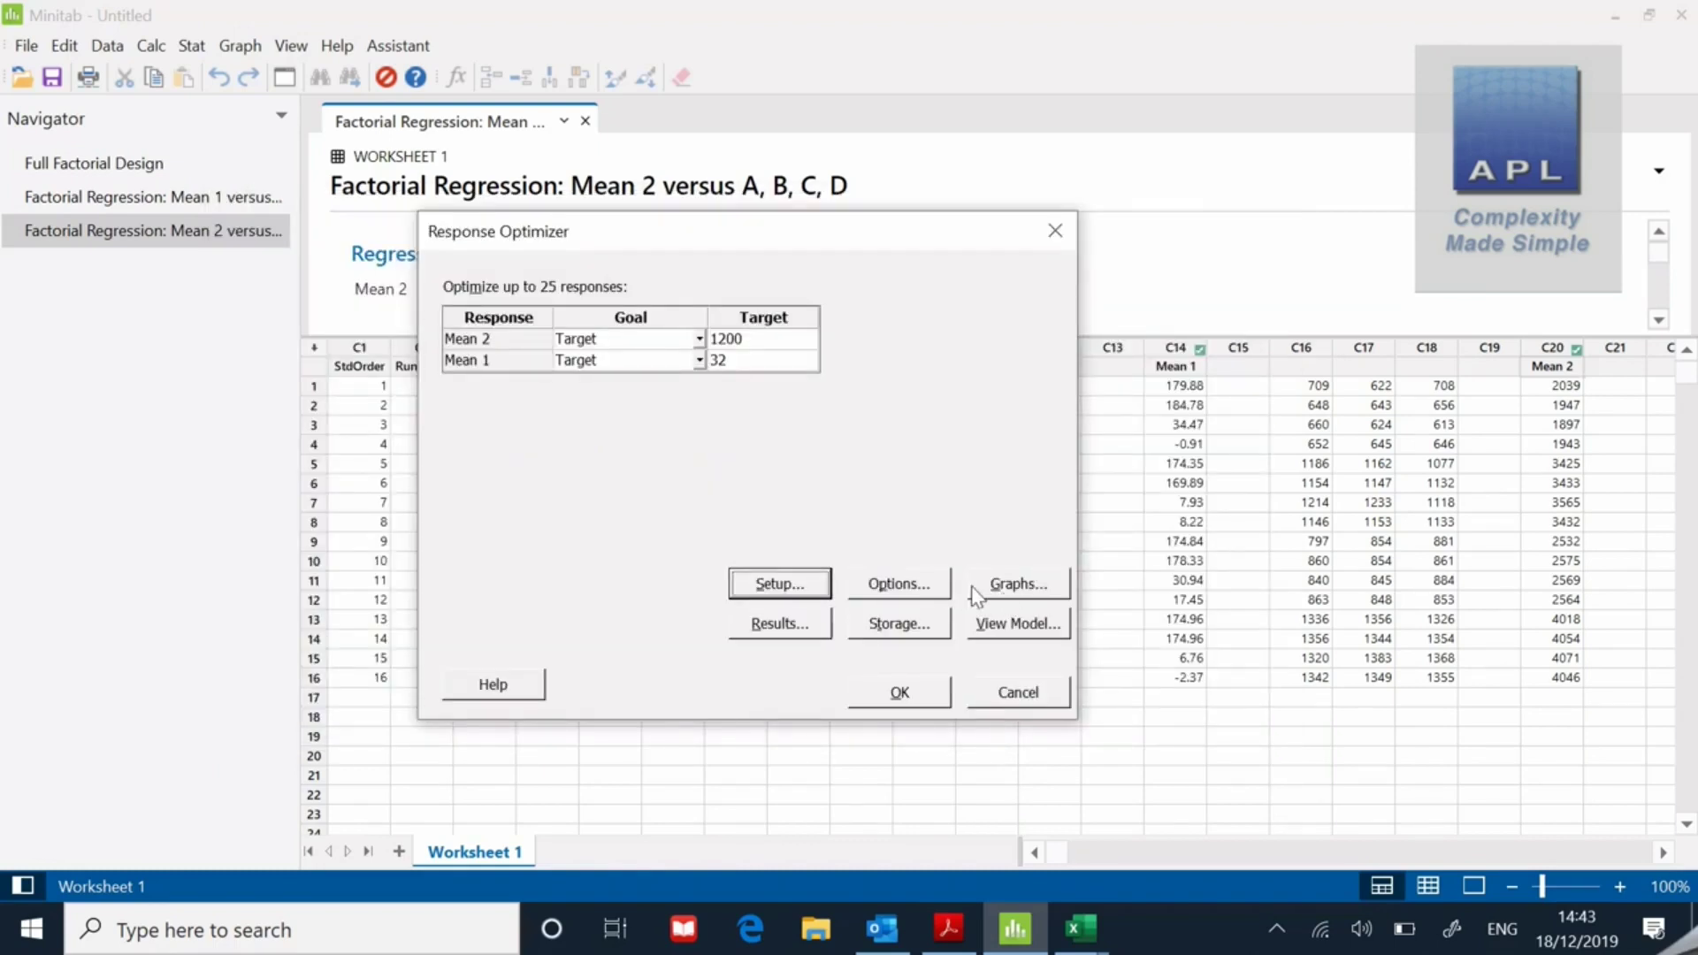
{"action": "left_click", "coordinate": [929, 591]}
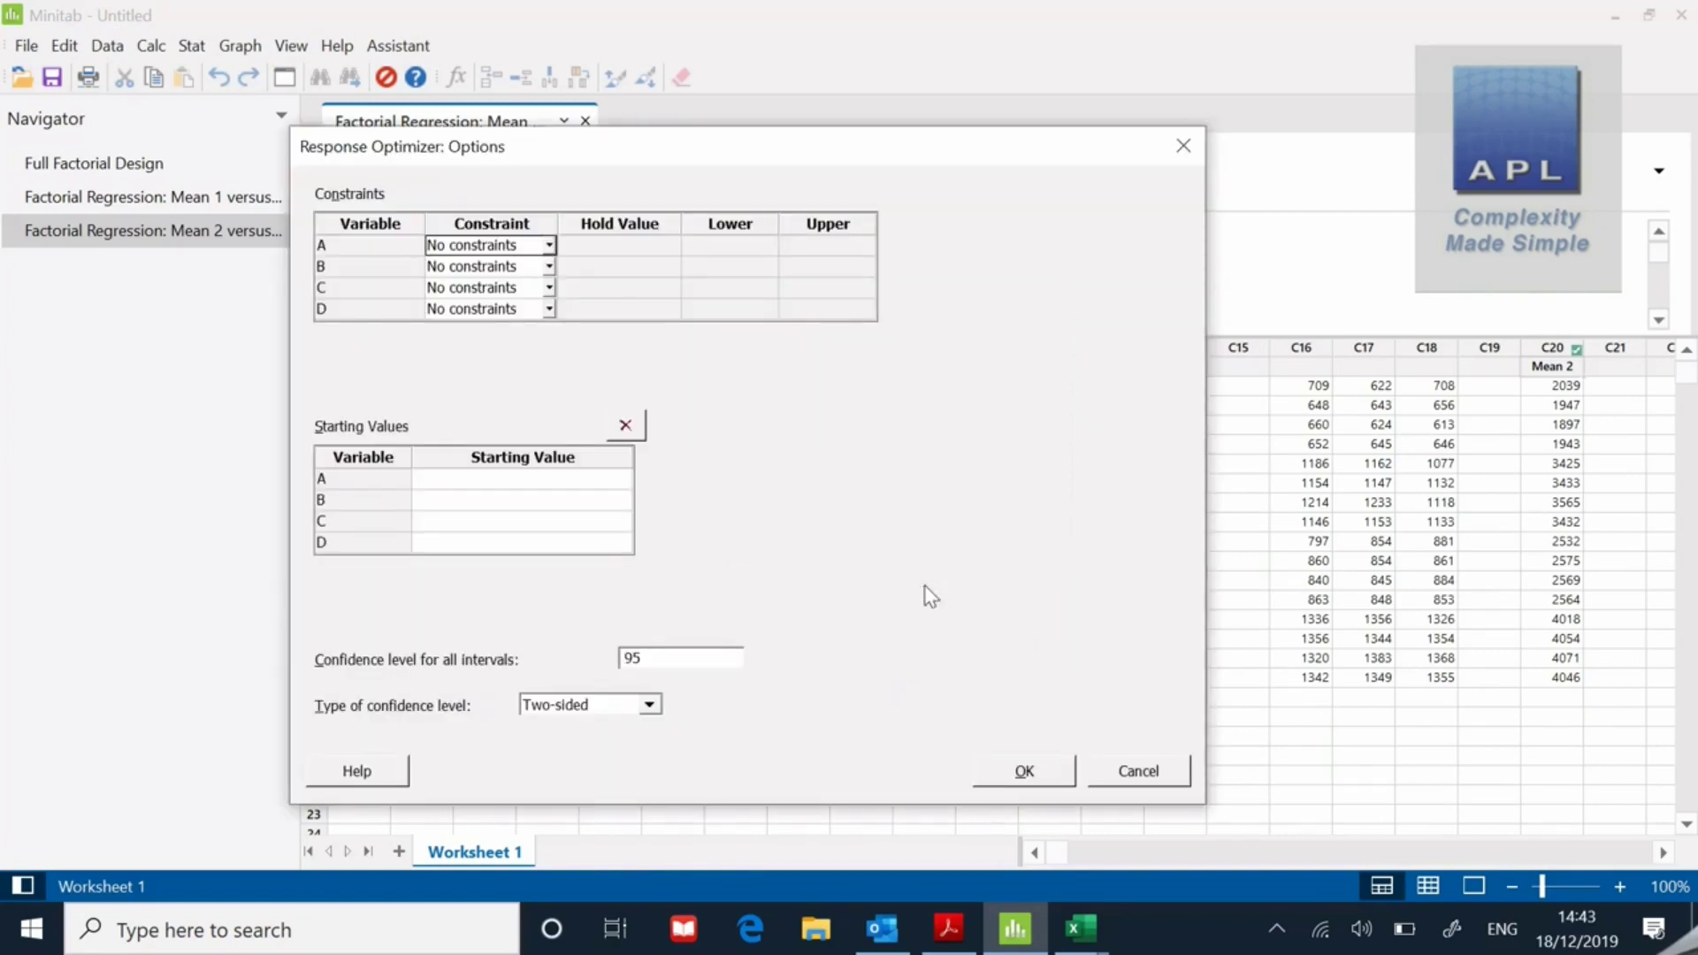
{"action": "left_click", "coordinate": [548, 246]}
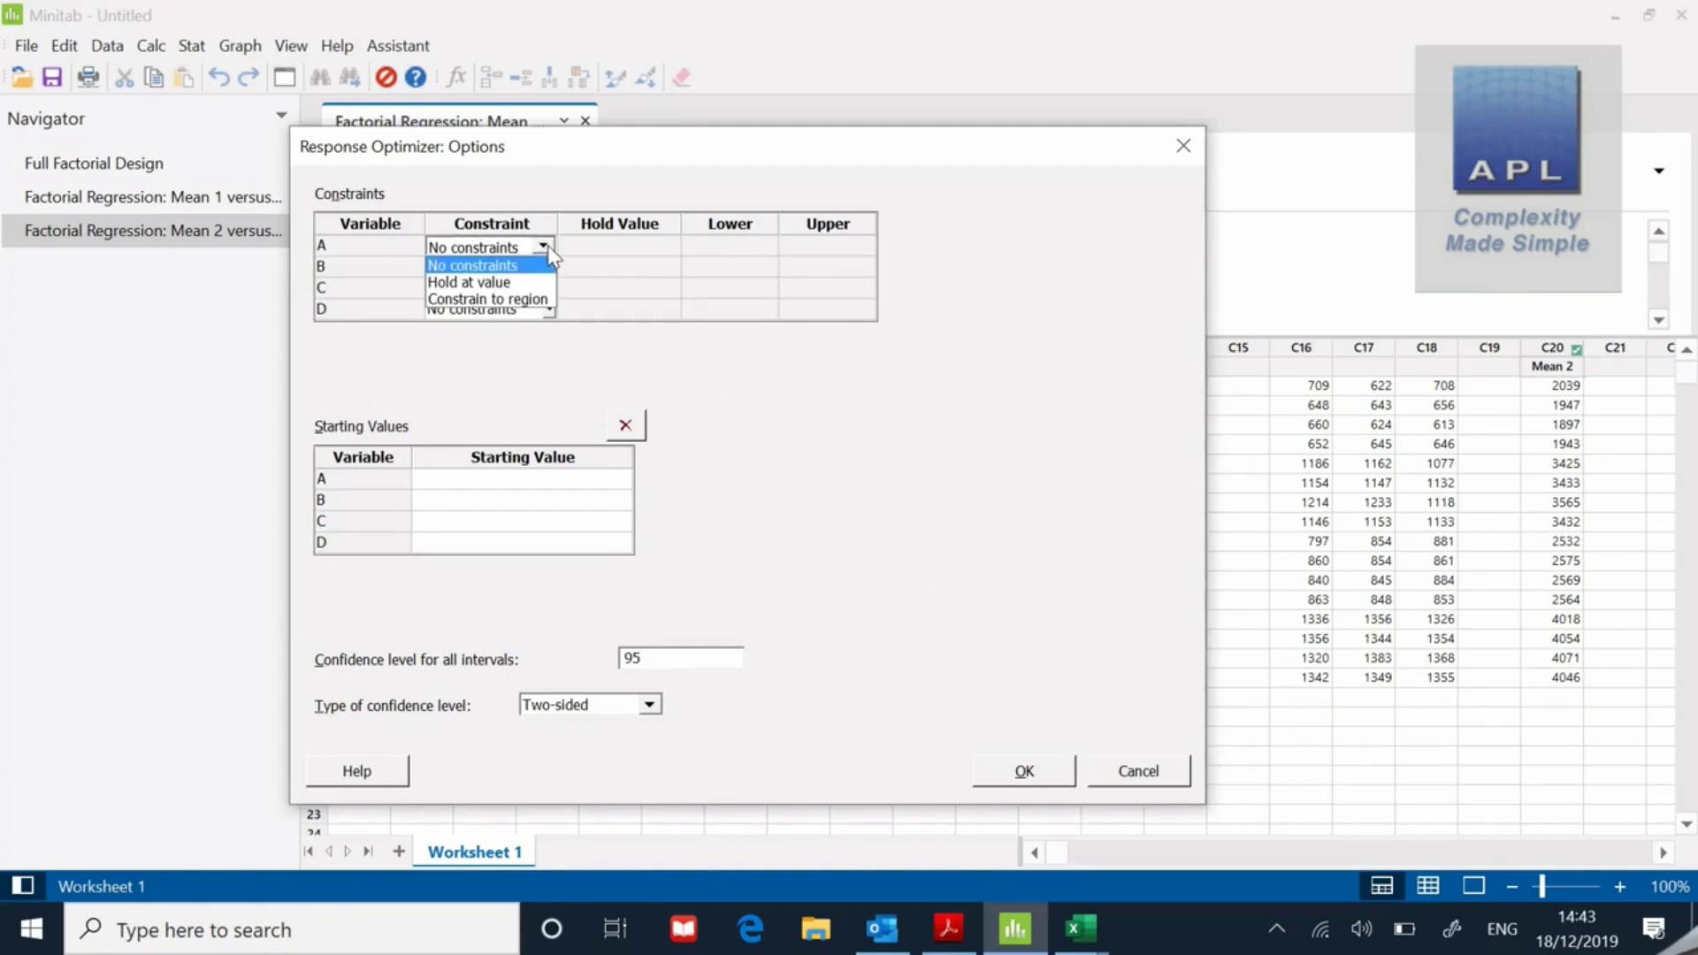
{"action": "left_click", "coordinate": [549, 248]}
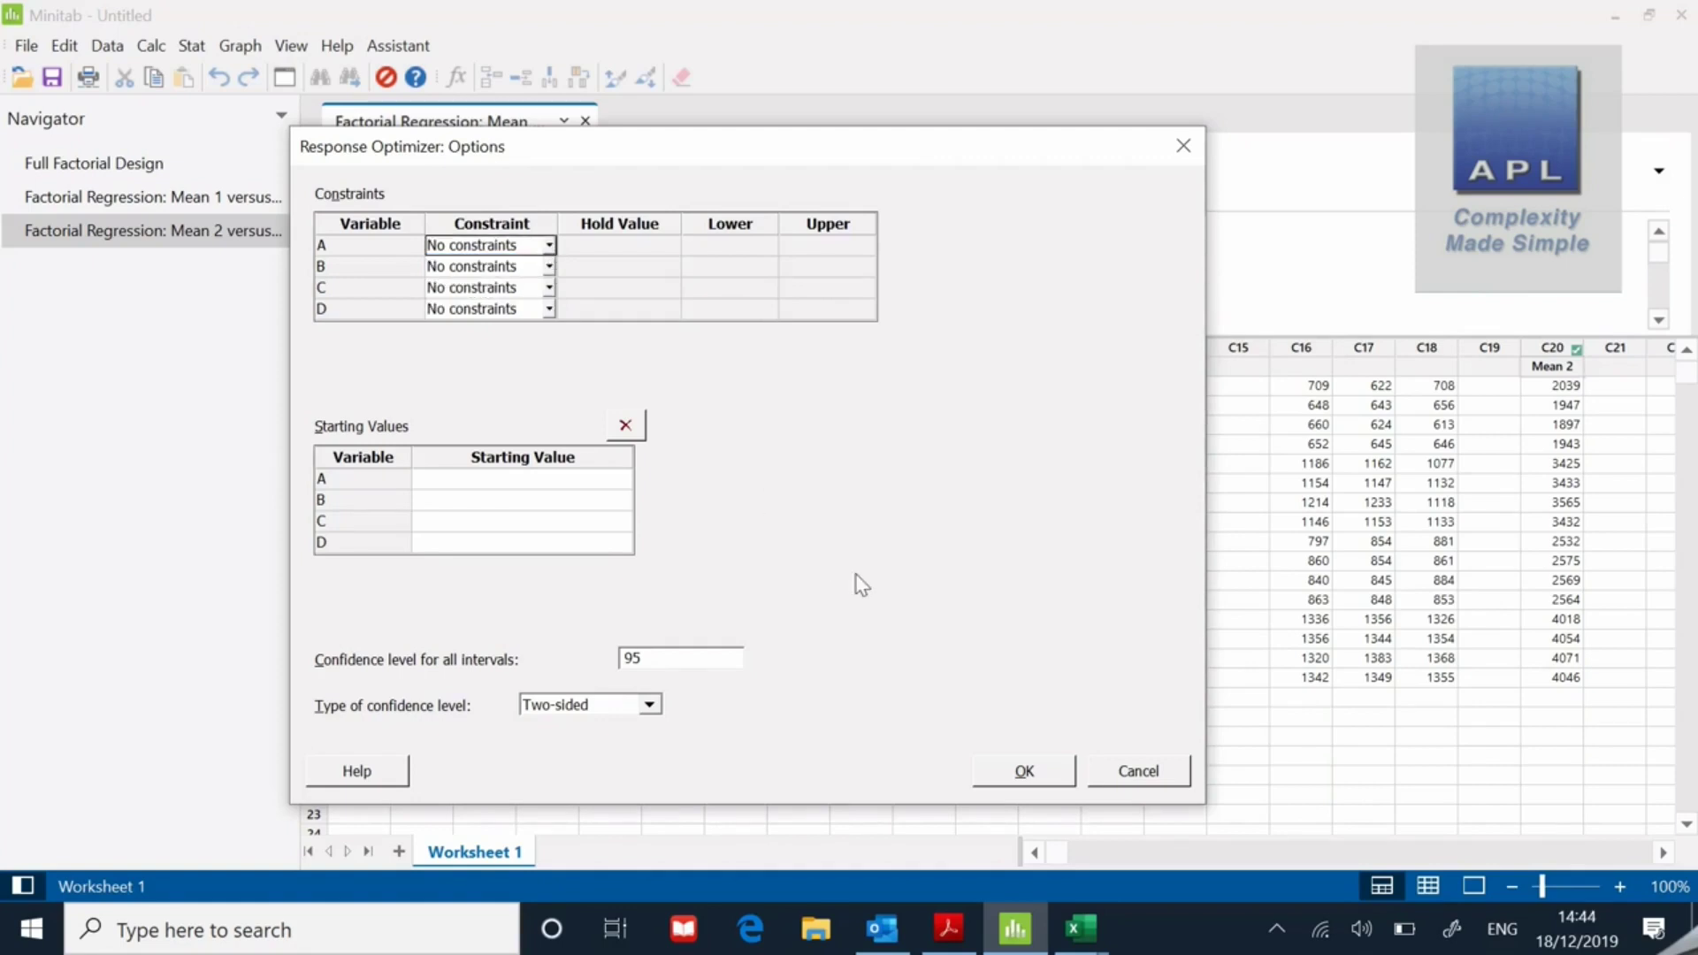
{"action": "left_click", "coordinate": [1024, 773]}
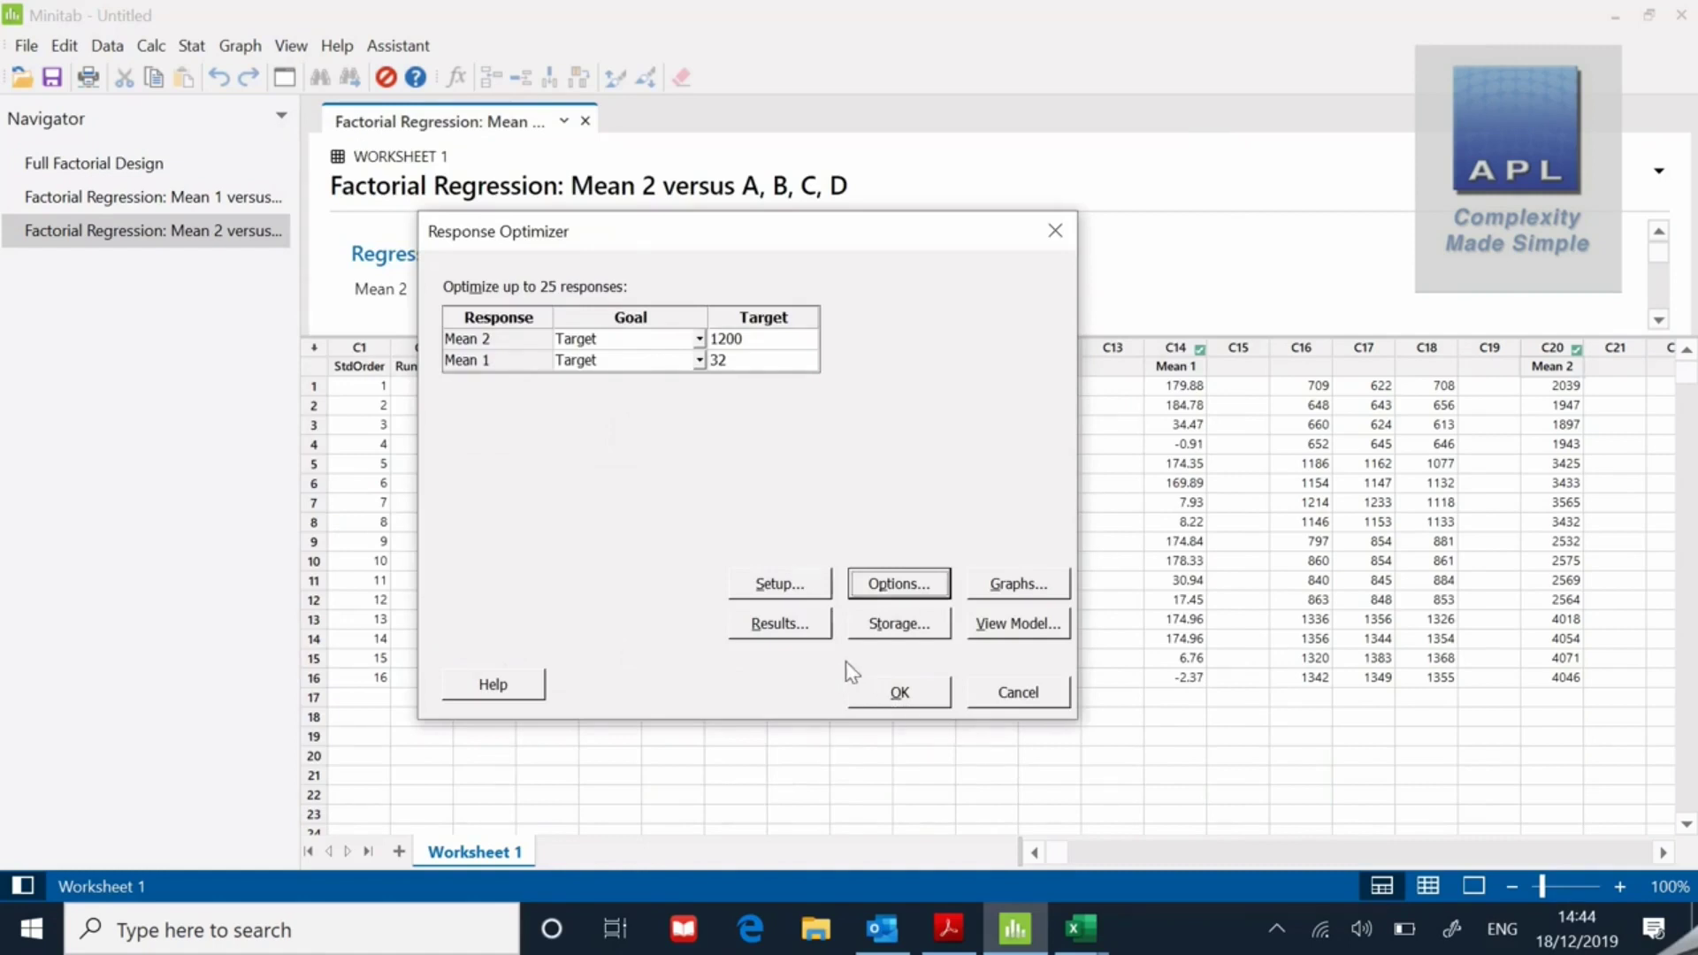
Keep parameters, one solution and prediction in the displayed results and run the response optimization for Mean 2 and Mean 1
{"action": "left_click", "coordinate": [776, 623]}
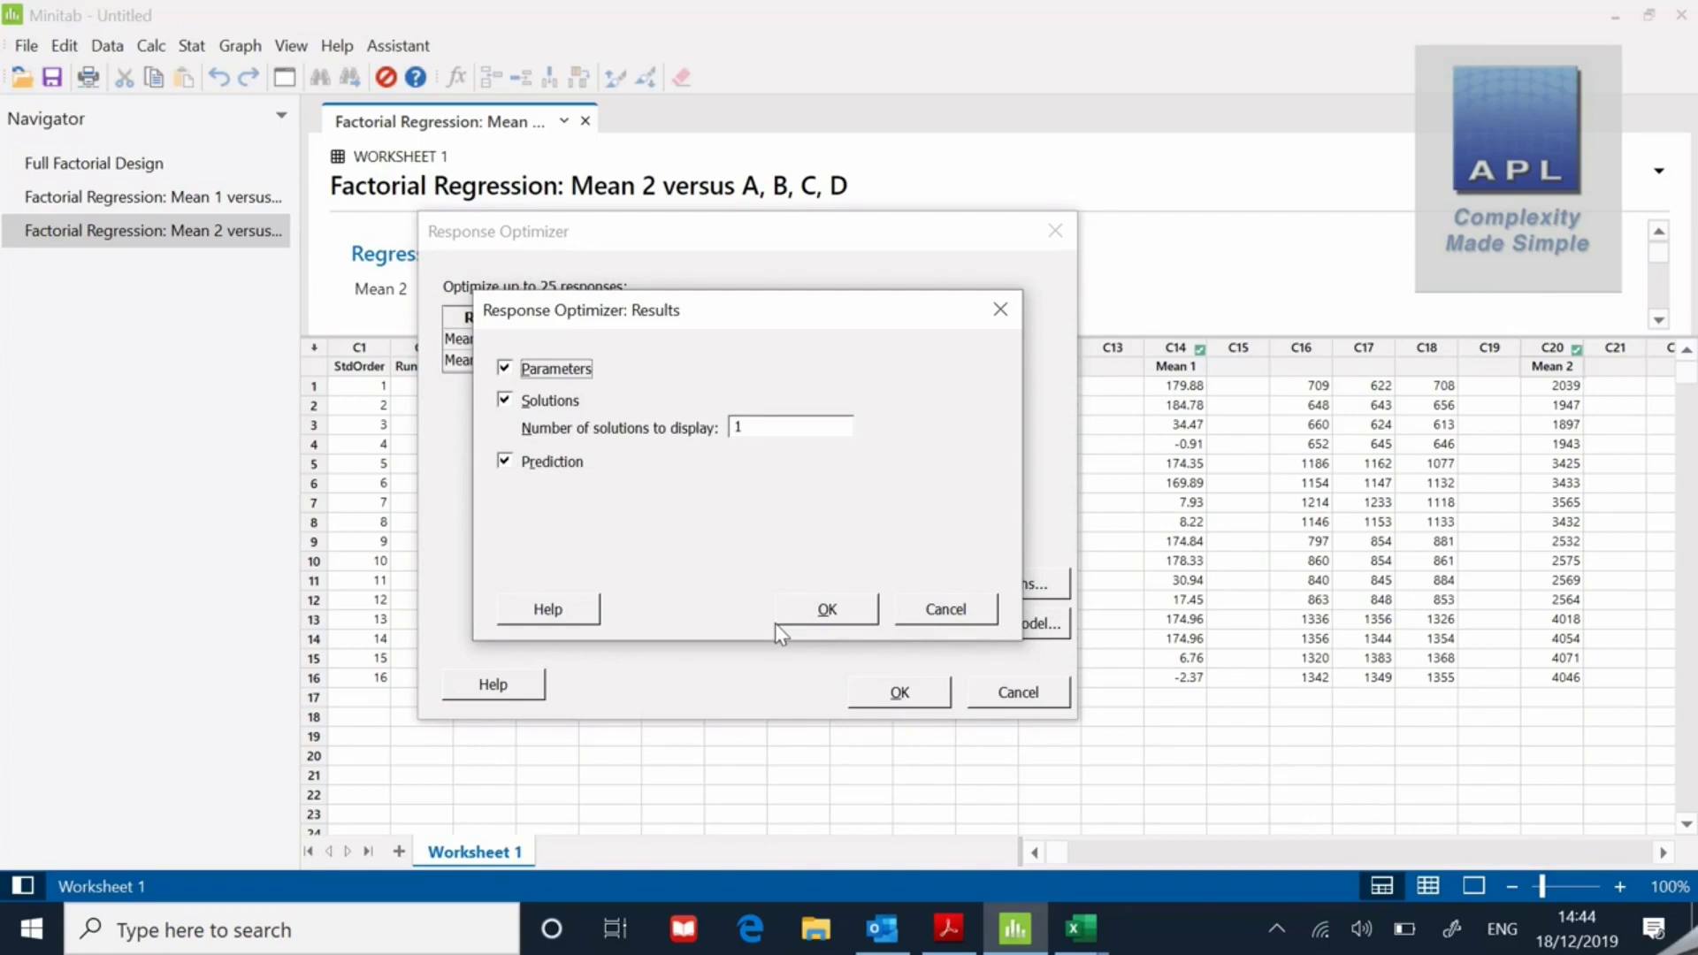
{"action": "left_click", "coordinate": [808, 614]}
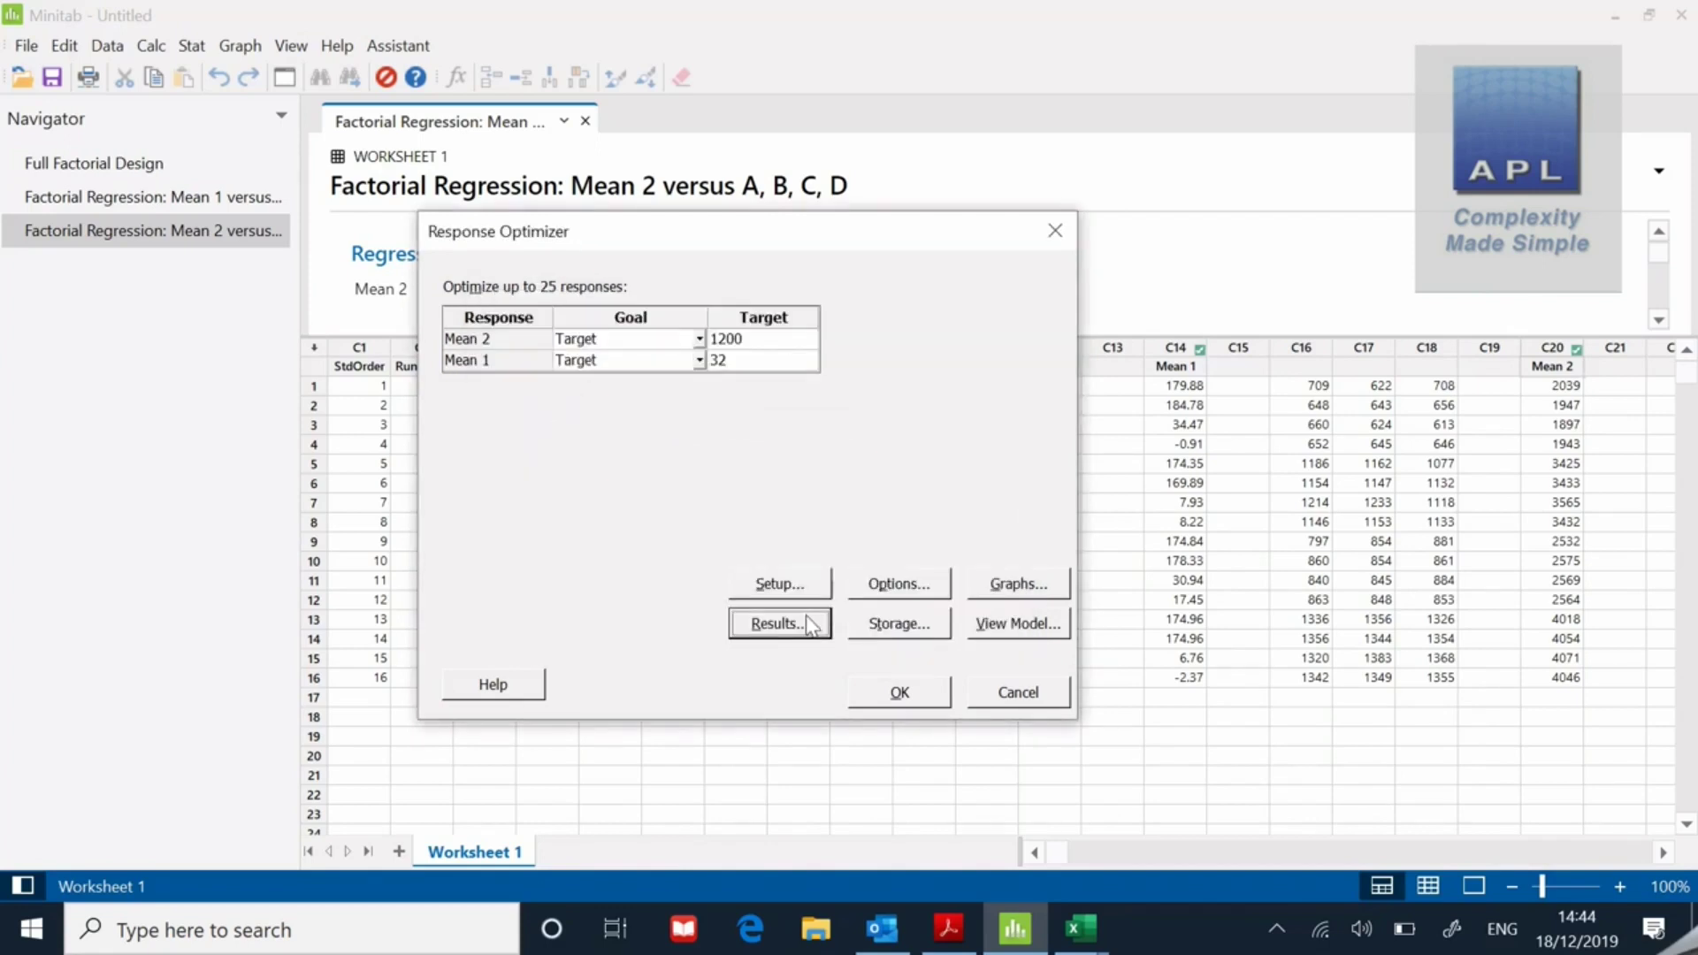
{"action": "left_click", "coordinate": [915, 703]}
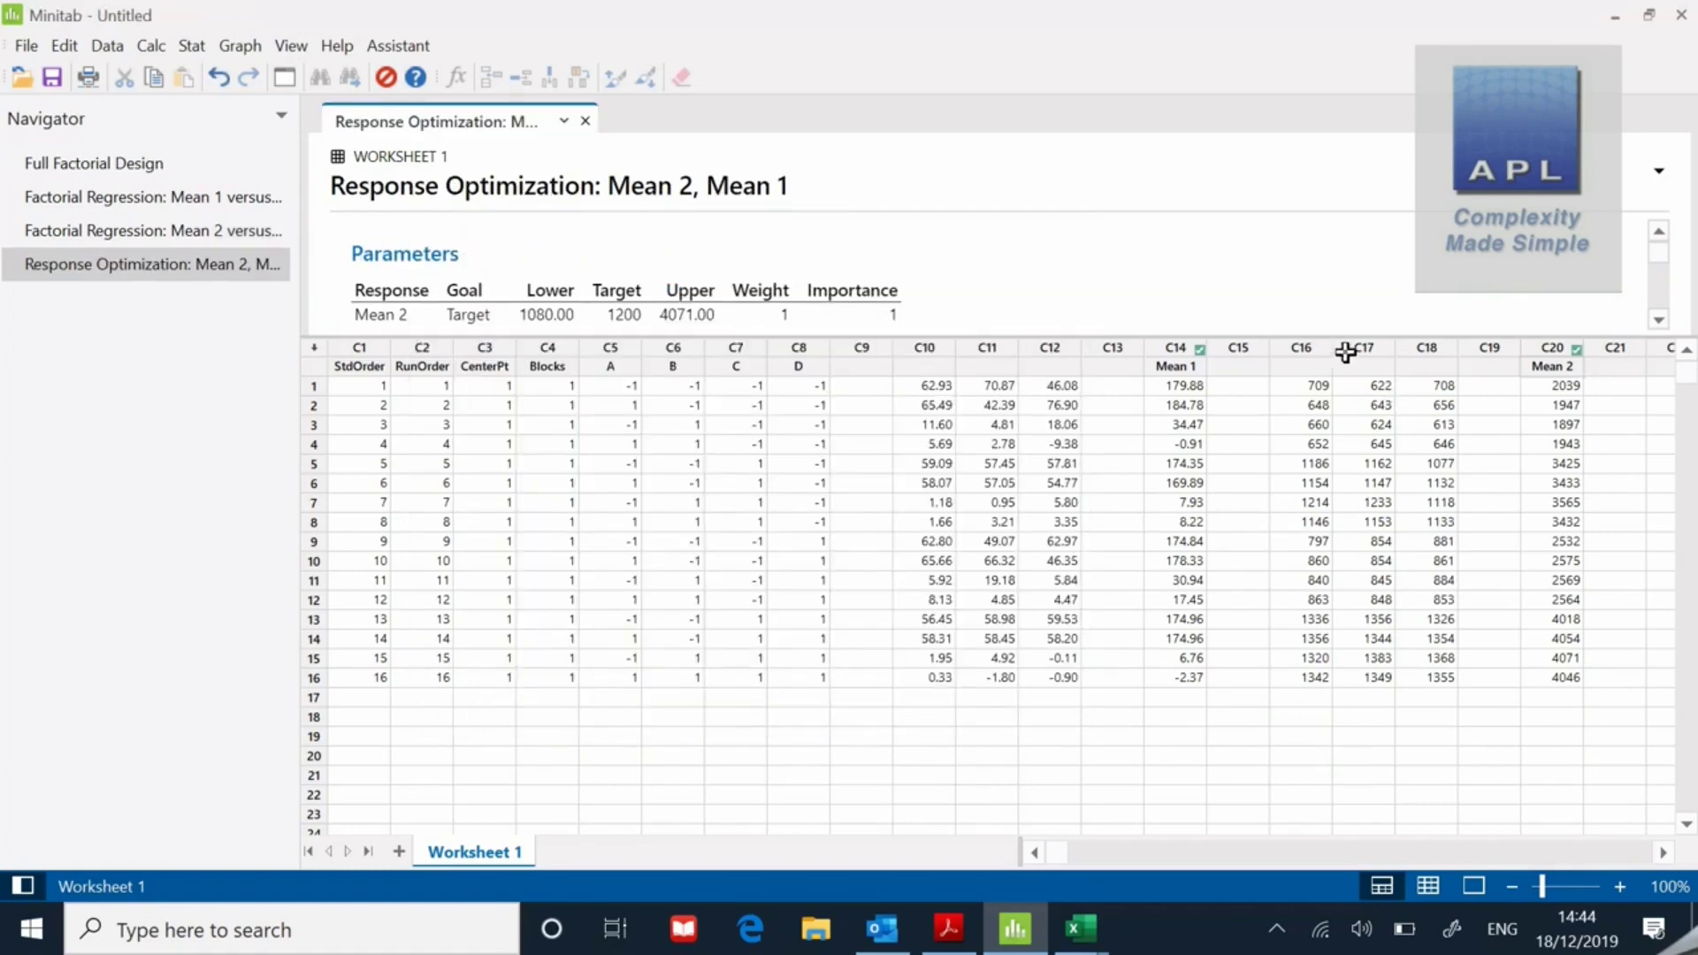
Examine the optimization solution, multiple response prediction and desirability plots in an enlarged output area, and return the space to the worksheet
{"action": "left_click_drag", "start_coordinate": [1343, 394], "coordinate": [1360, 688]}
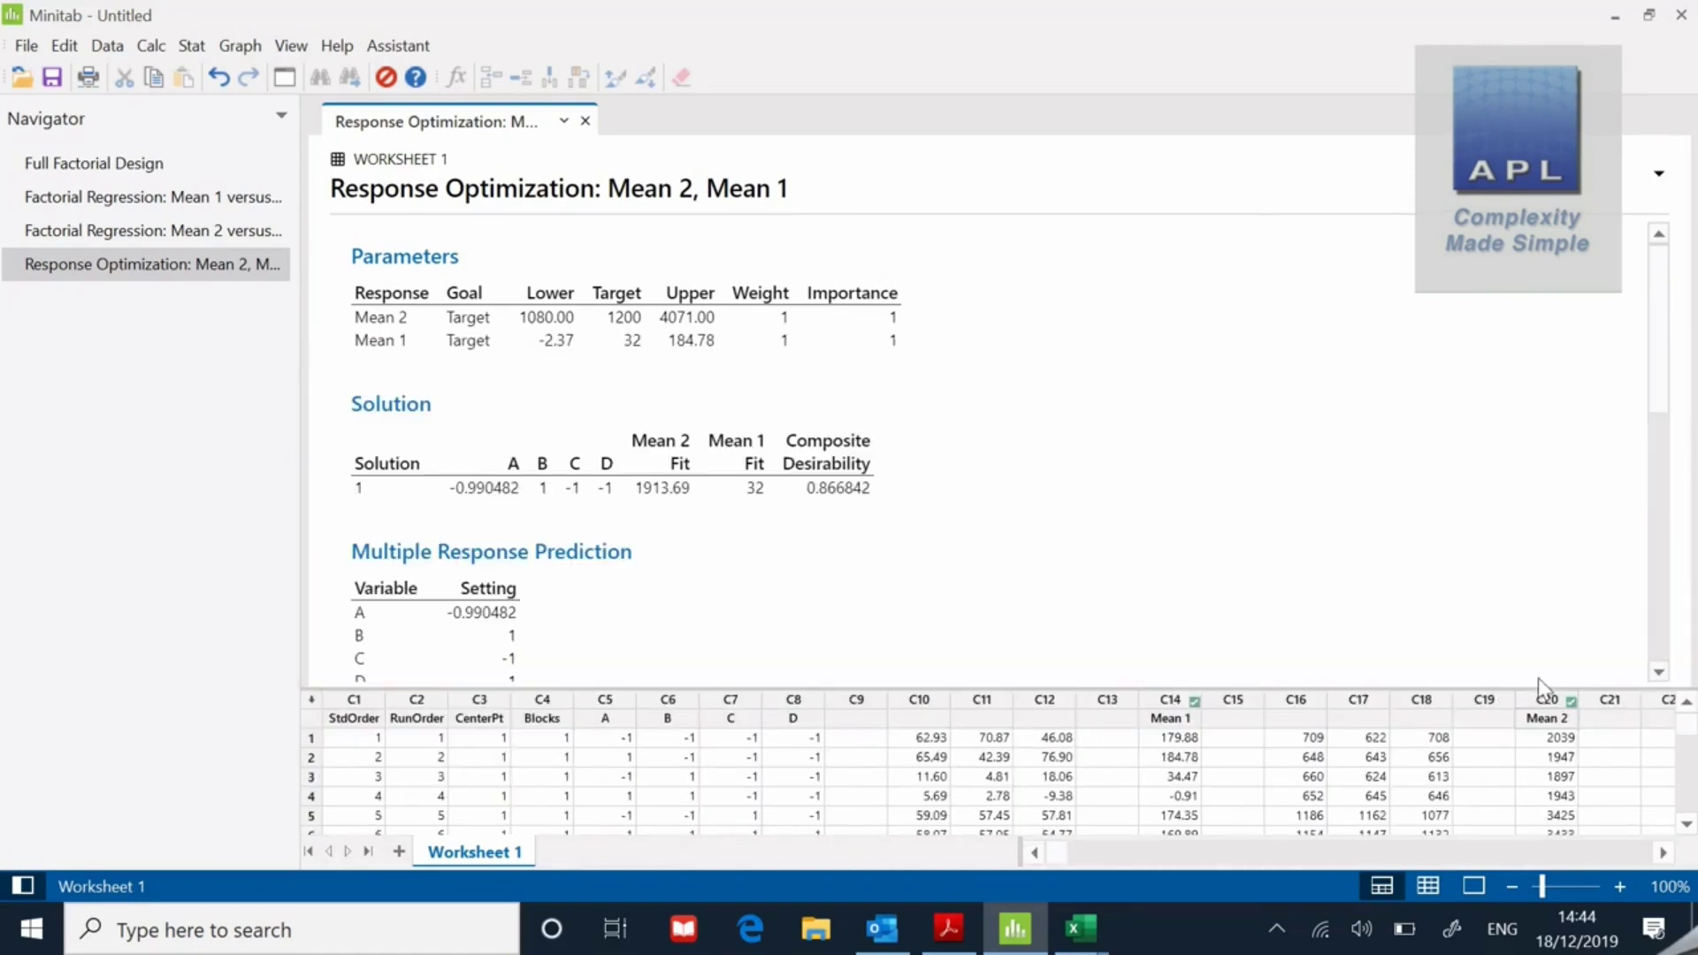
{"action": "left_click", "coordinate": [1659, 673]}
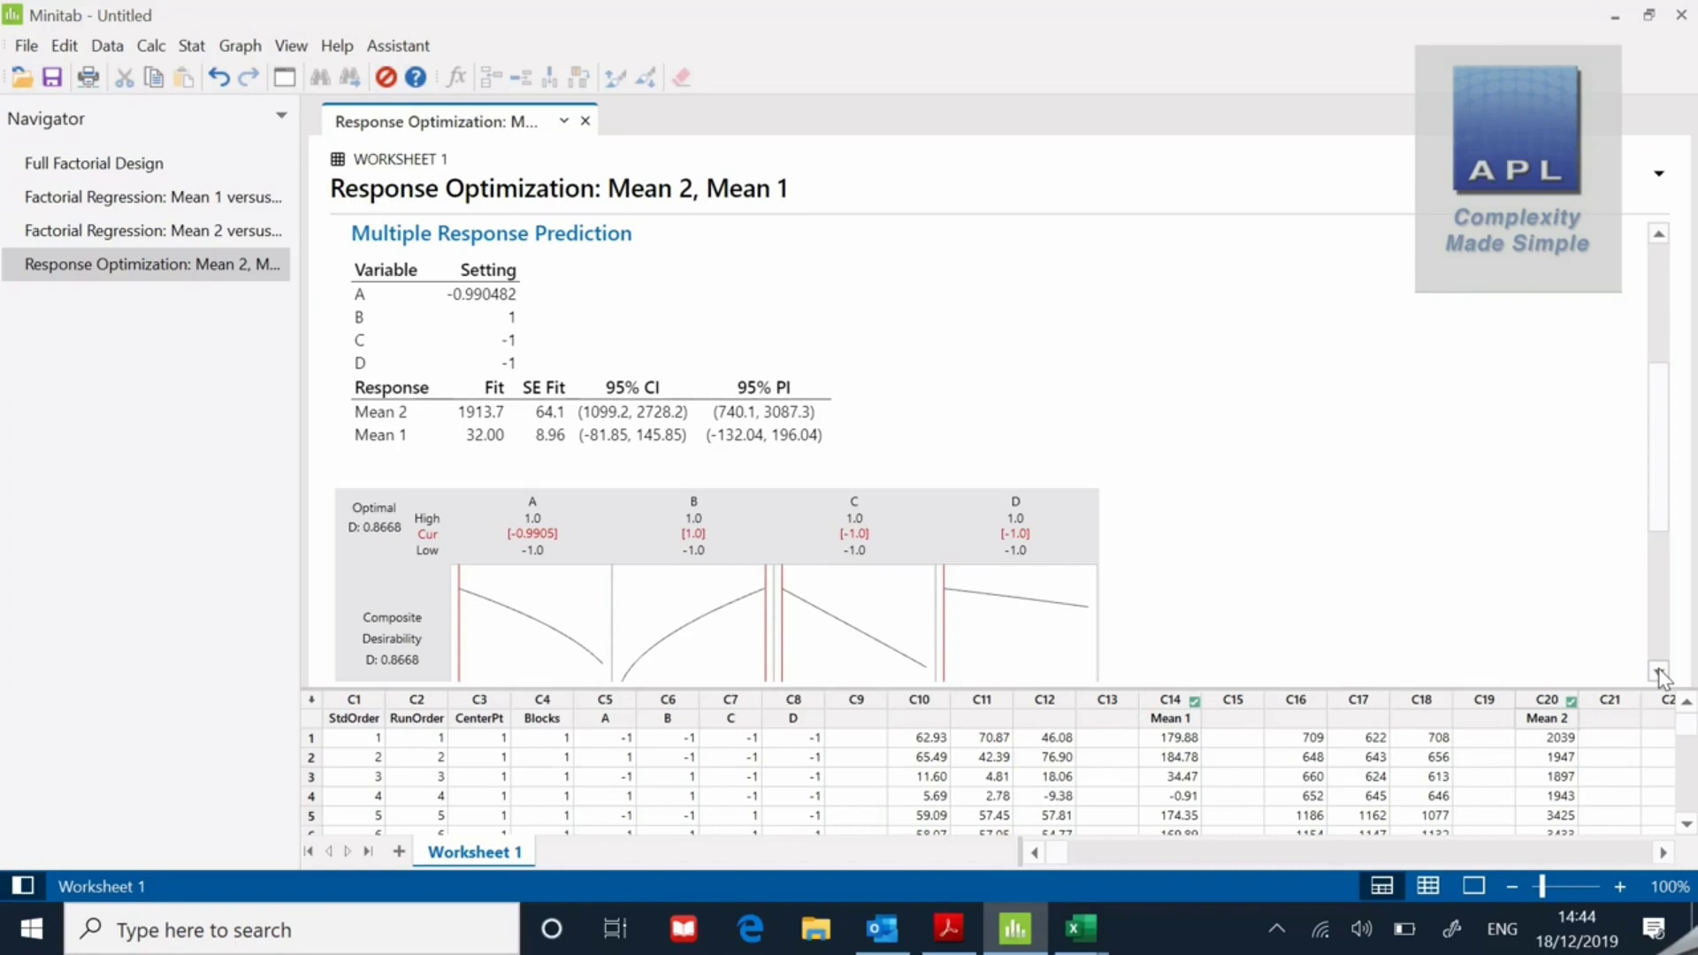
{"action": "left_click", "coordinate": [1659, 672]}
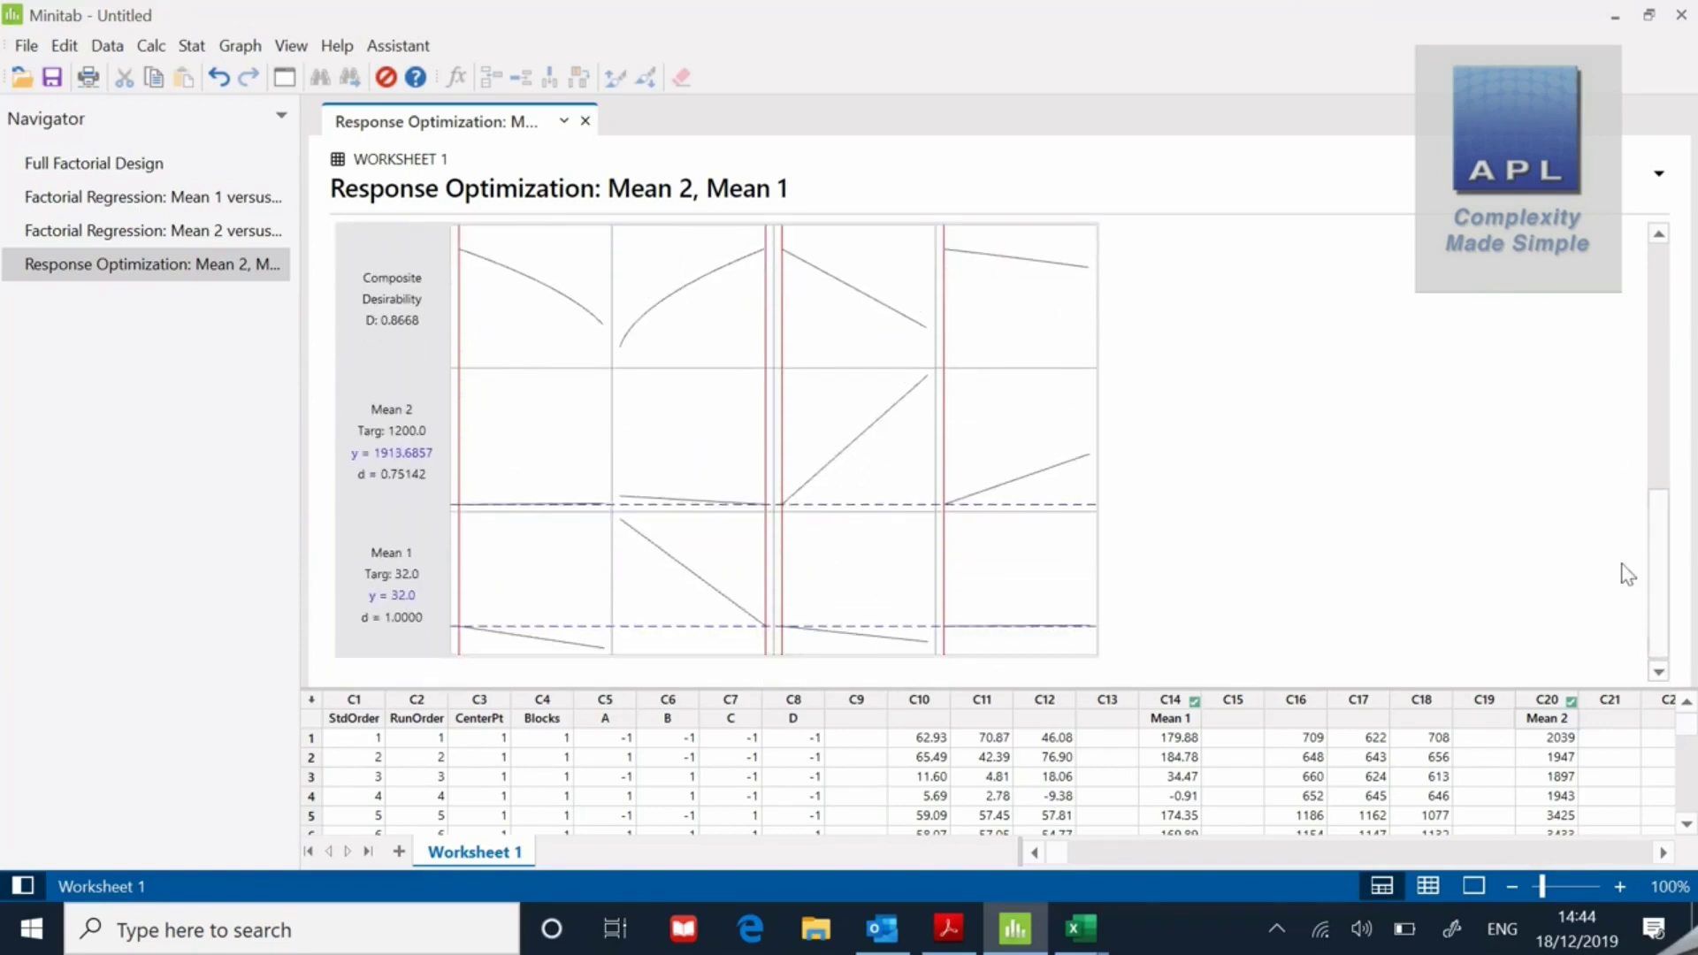
{"action": "scroll", "coordinate": [1667, 264], "scroll_direction": "up", "scroll_amount": 10}
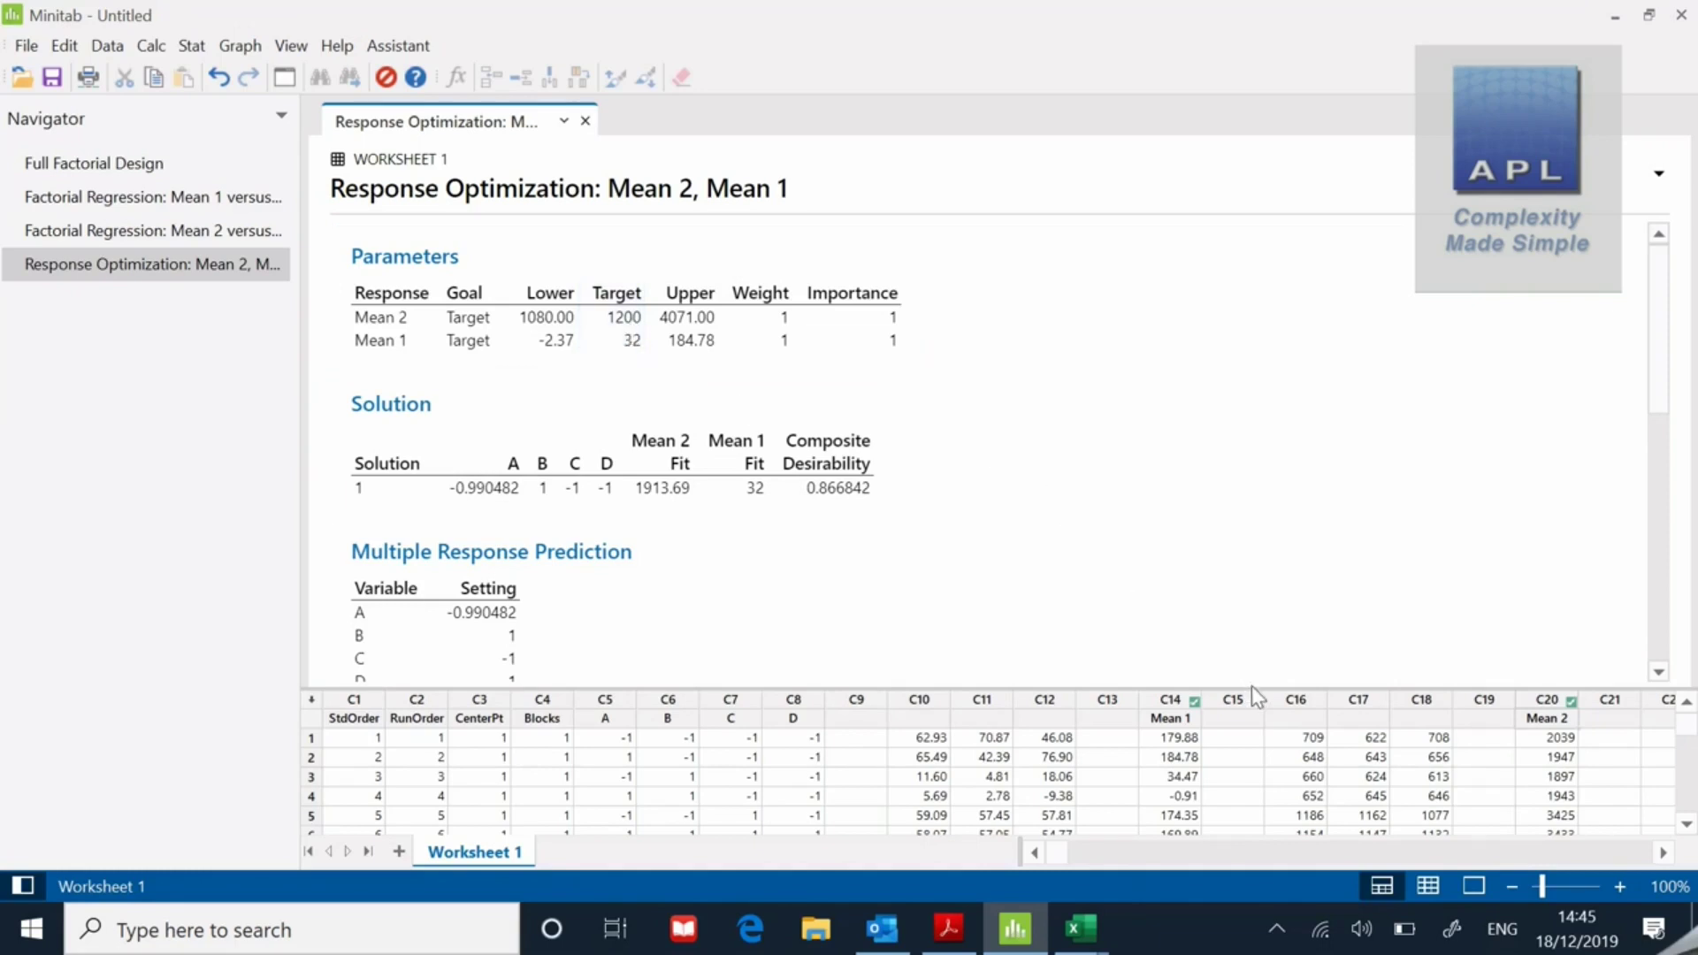
{"action": "left_click_drag", "start_coordinate": [1250, 687], "coordinate": [1221, 332]}
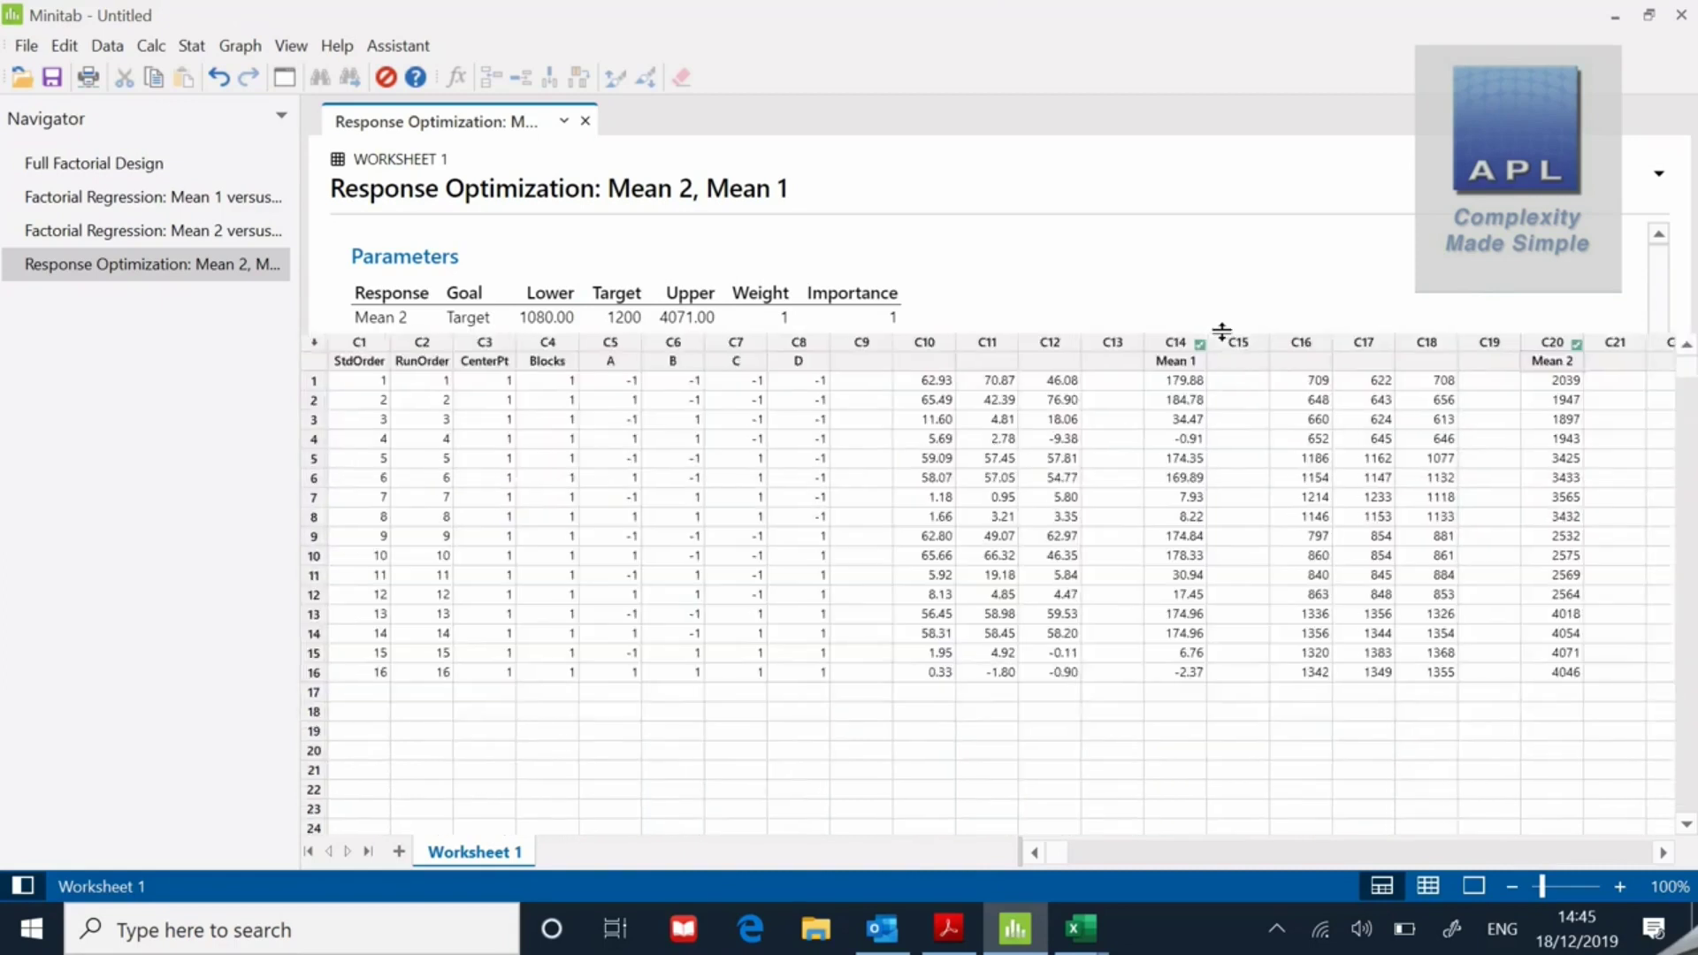